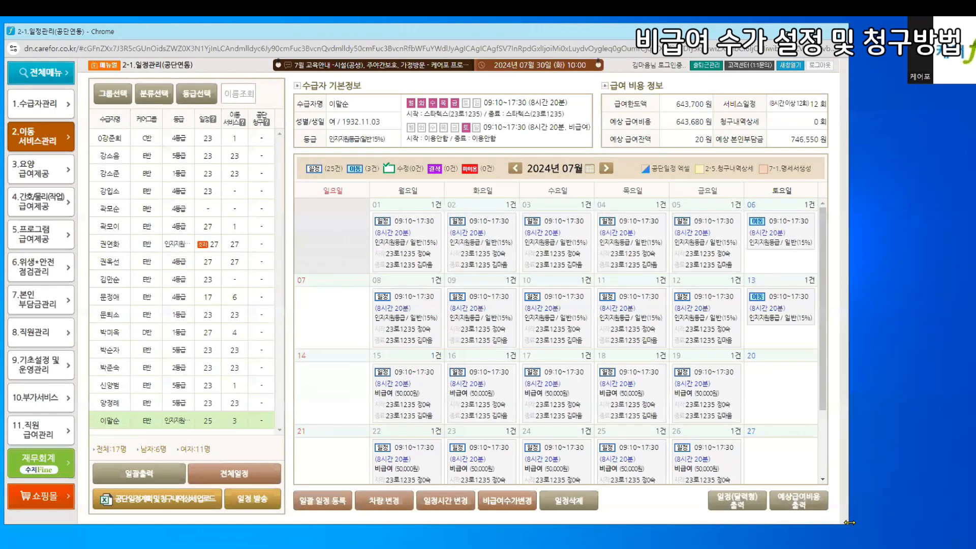
Enlarge the browser window slightly and open the 1-1.수급자 정보관리 page
{"action": "left_click_drag", "start_coordinate": [848, 526], "coordinate": [851, 544]}
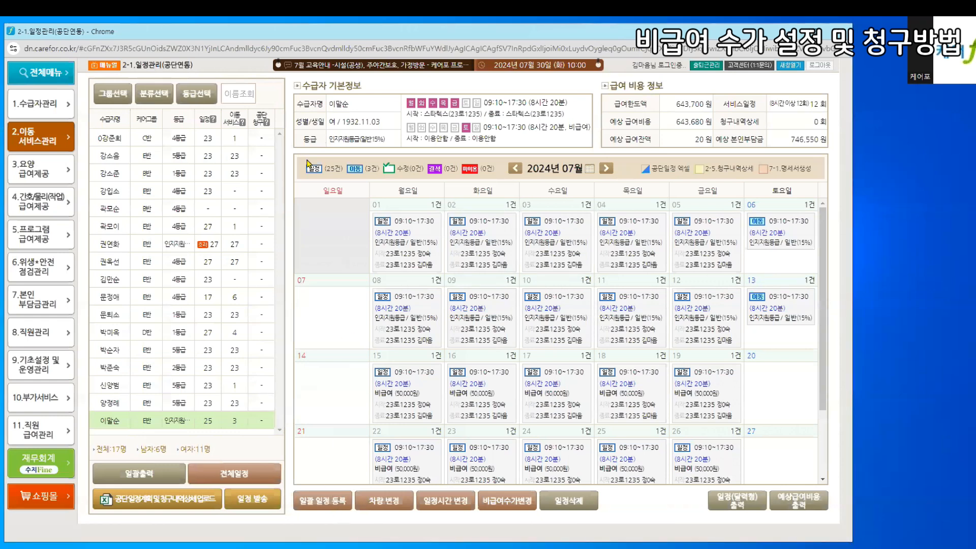
{"action": "left_click", "coordinate": [45, 105]}
{"action": "left_click", "coordinate": [153, 104]}
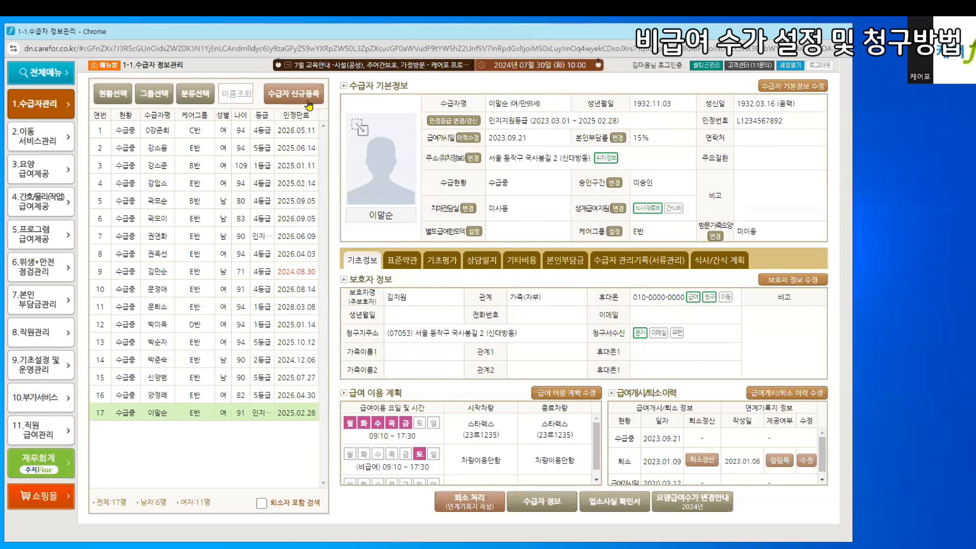
Review the 인정등급 options in the selected recipient's 인정등급 갱신/등급변경 form, and close both dialogs without saving
{"action": "left_click", "coordinate": [468, 122]}
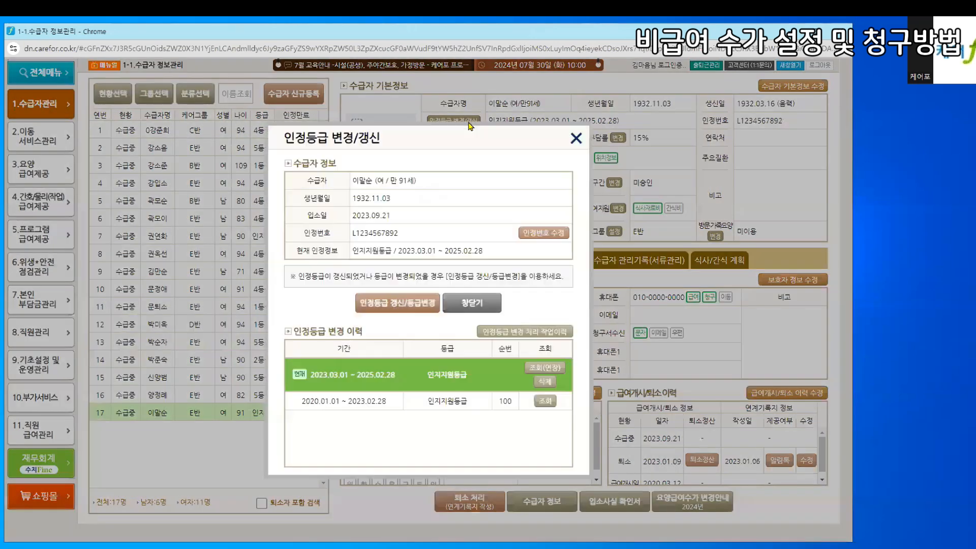
{"action": "left_click", "coordinate": [425, 304]}
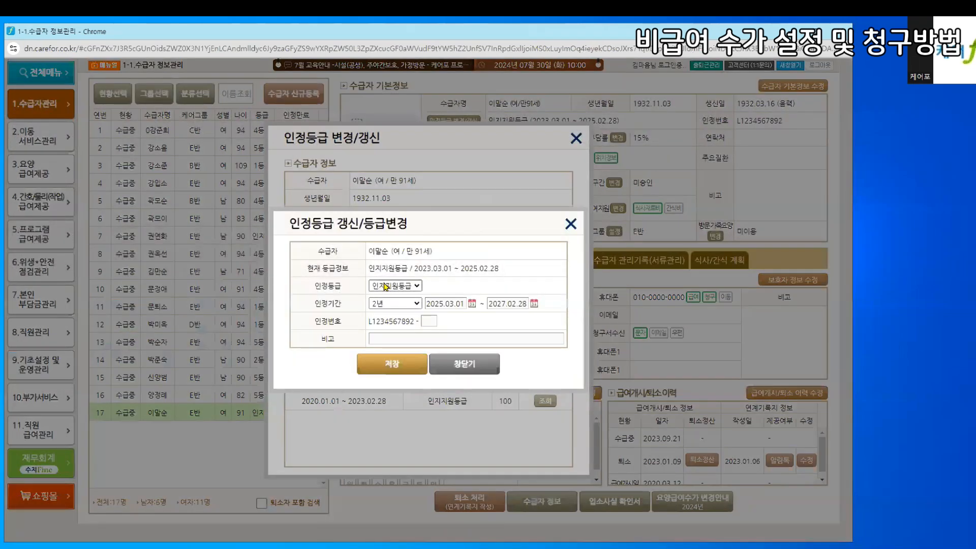
{"action": "left_click", "coordinate": [385, 287]}
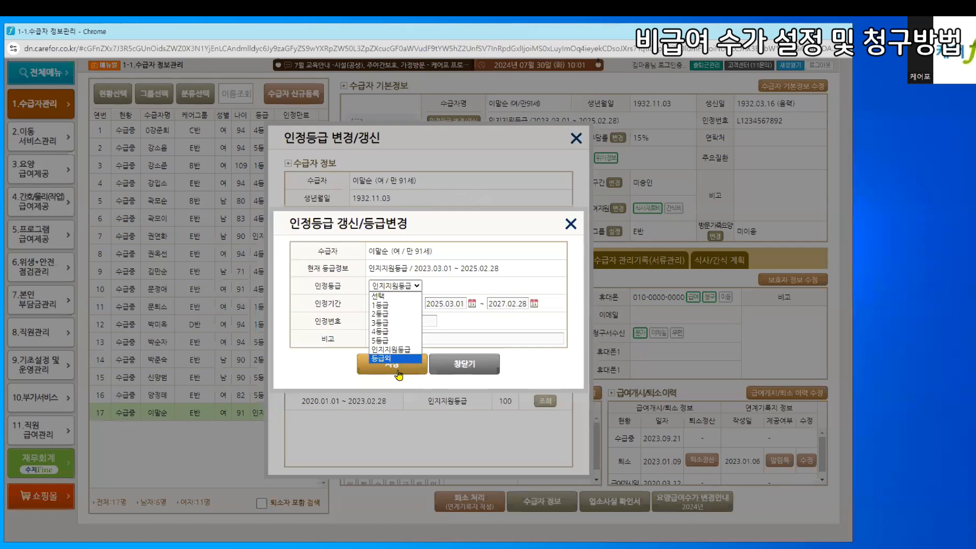
{"action": "left_click", "coordinate": [390, 352]}
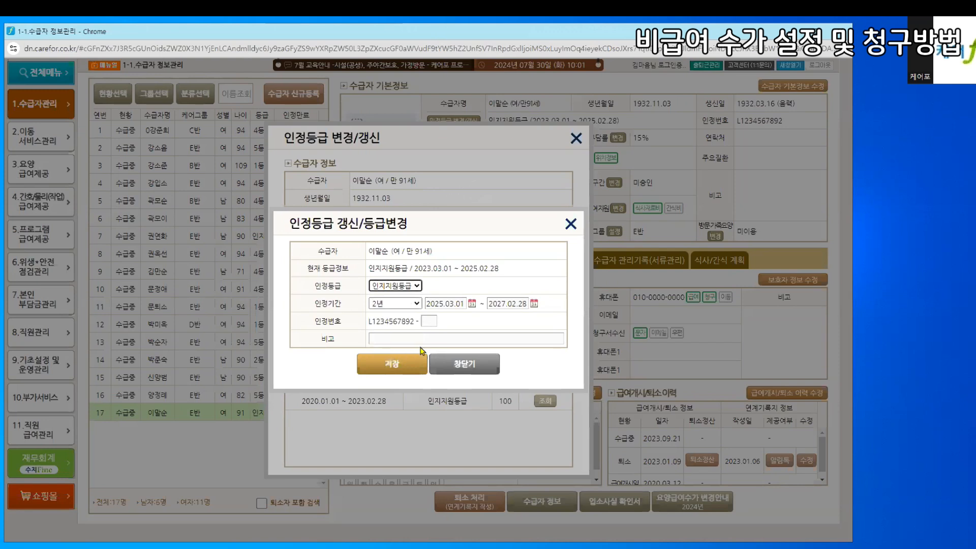
{"action": "left_click", "coordinate": [473, 365]}
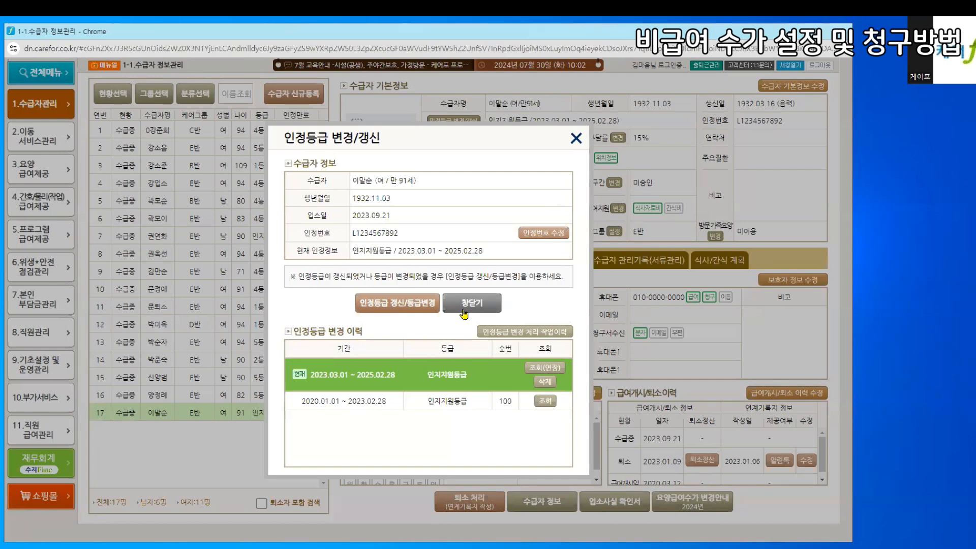
{"action": "left_click", "coordinate": [471, 303]}
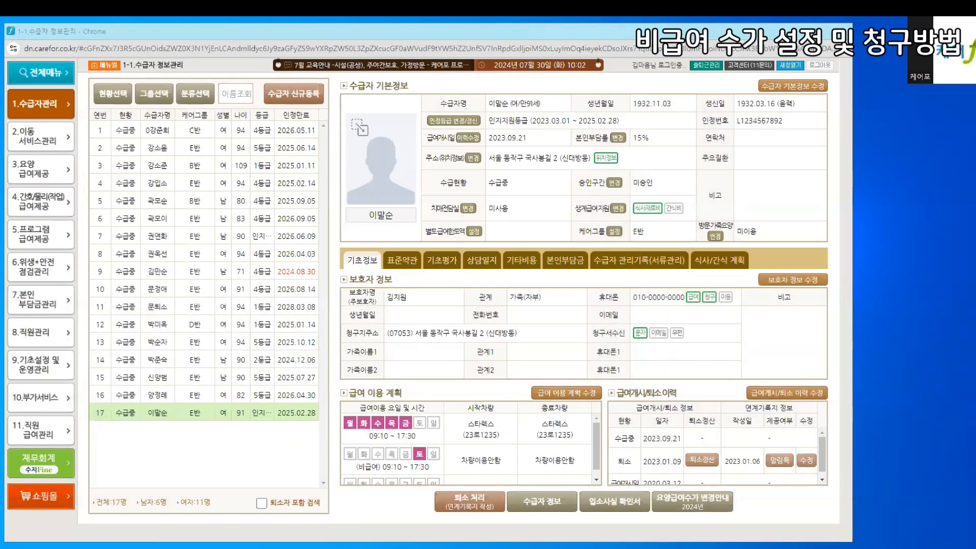
Switch to the image 비급여수가청구서생성.png, view its three-stage billing diagram, and return to the recipient page
{"action": "key", "text": "alt+Tab"}
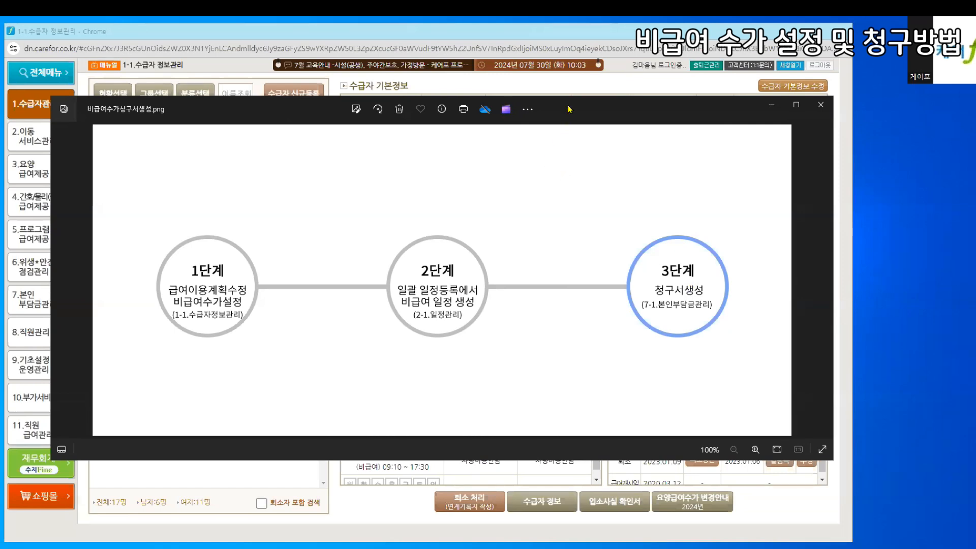
{"action": "left_click_drag", "start_coordinate": [569, 108], "coordinate": [741, 204]}
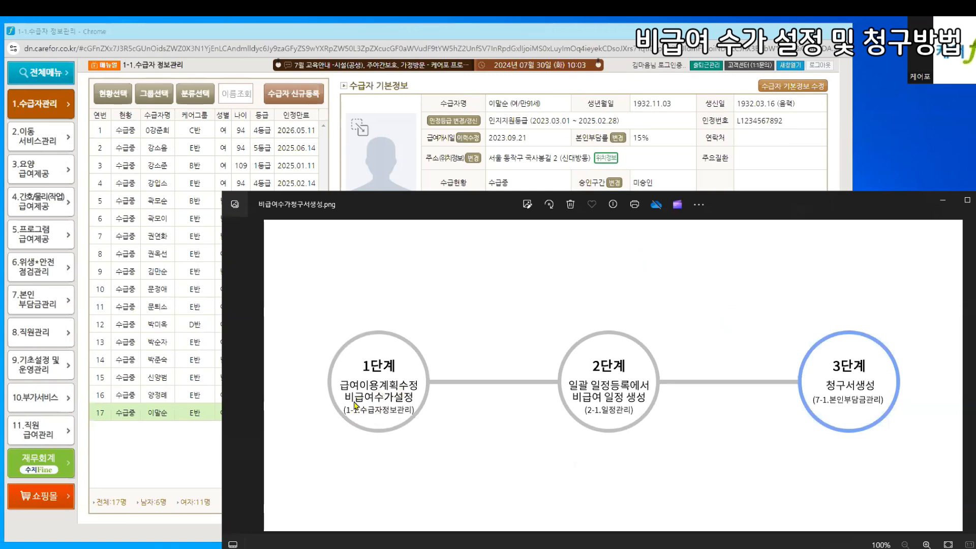
{"action": "left_click", "coordinate": [199, 454]}
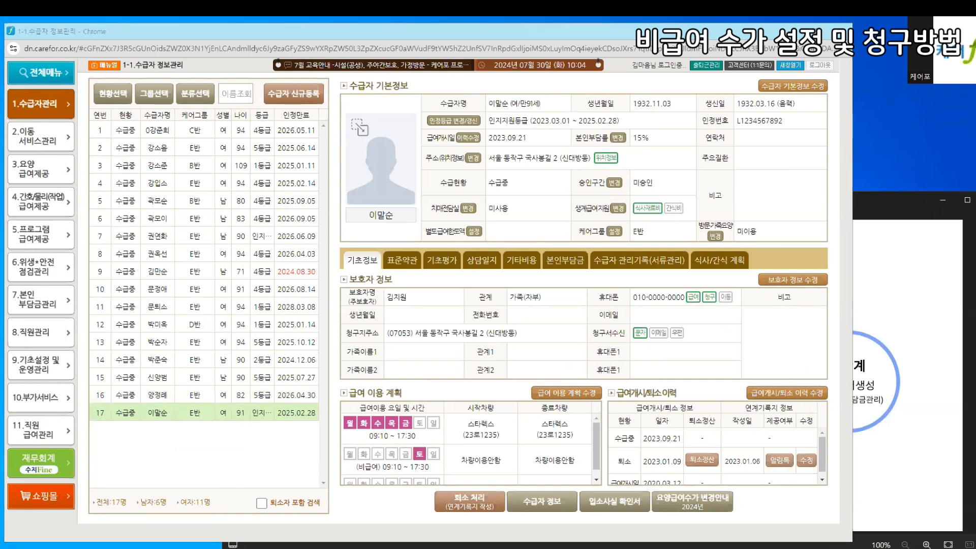
{"action": "left_click", "coordinate": [205, 414]}
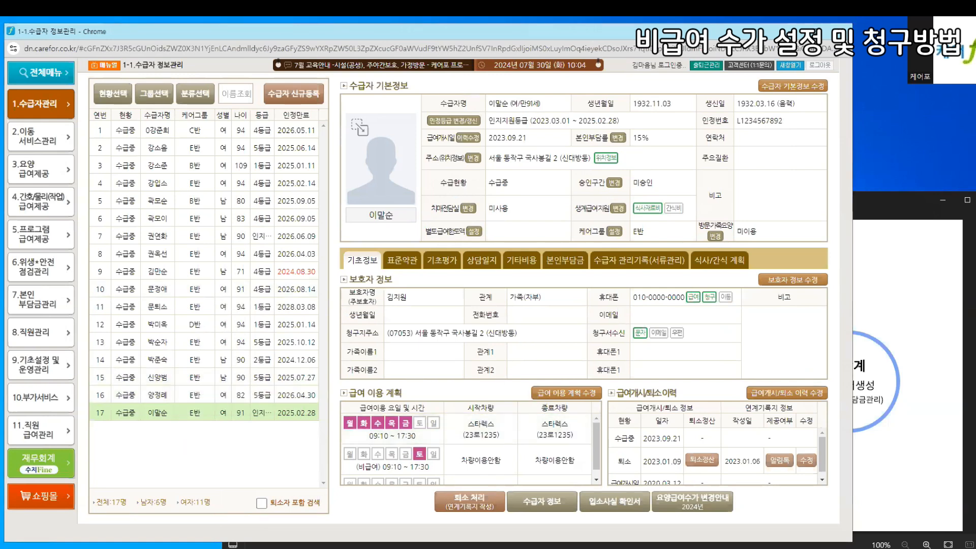
{"action": "left_click", "coordinate": [554, 394]}
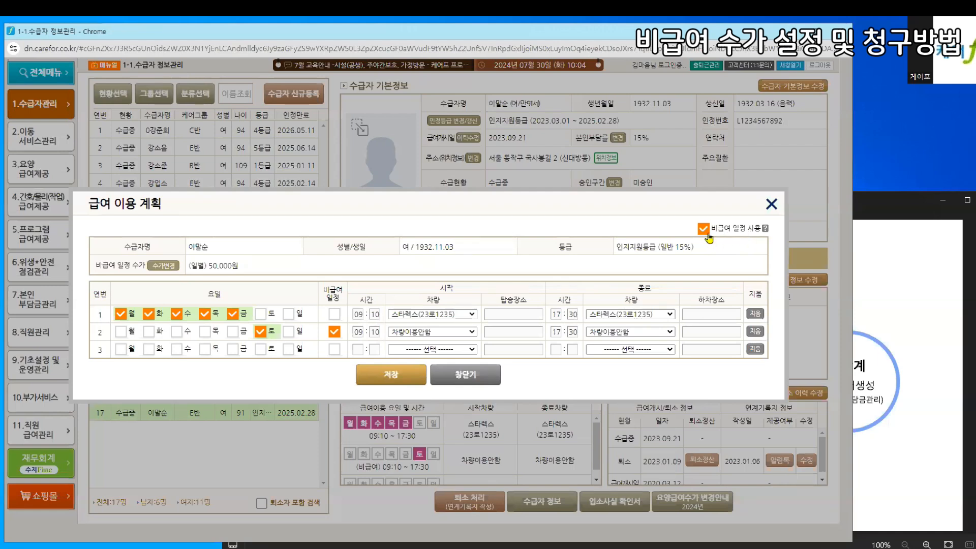
{"action": "left_click", "coordinate": [704, 231]}
{"action": "left_click", "coordinate": [471, 355]}
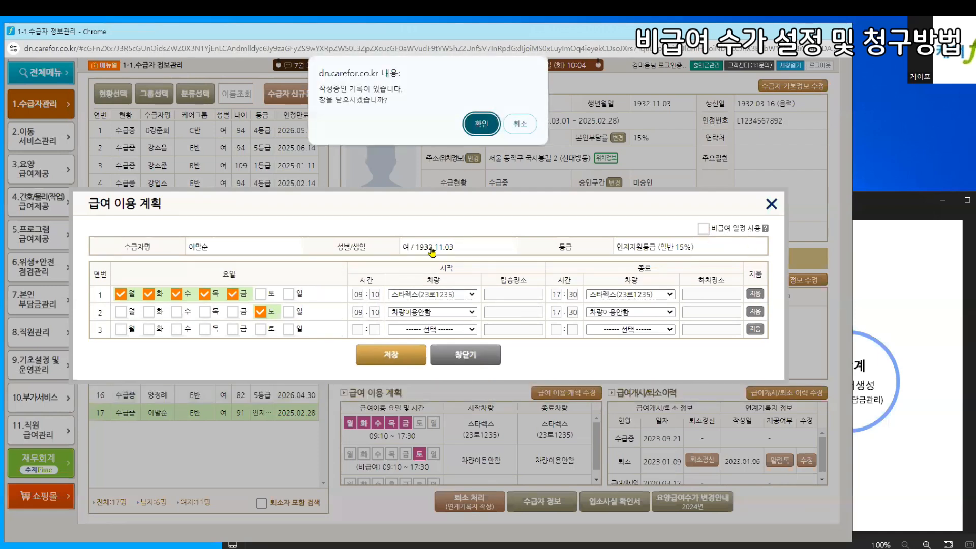
{"action": "left_click", "coordinate": [480, 121]}
Open the 급여 이용 계획 of recipient number 16, turn on 비급여 일정 사용 and agree to register a 비급여 수가
{"action": "left_click", "coordinate": [204, 395]}
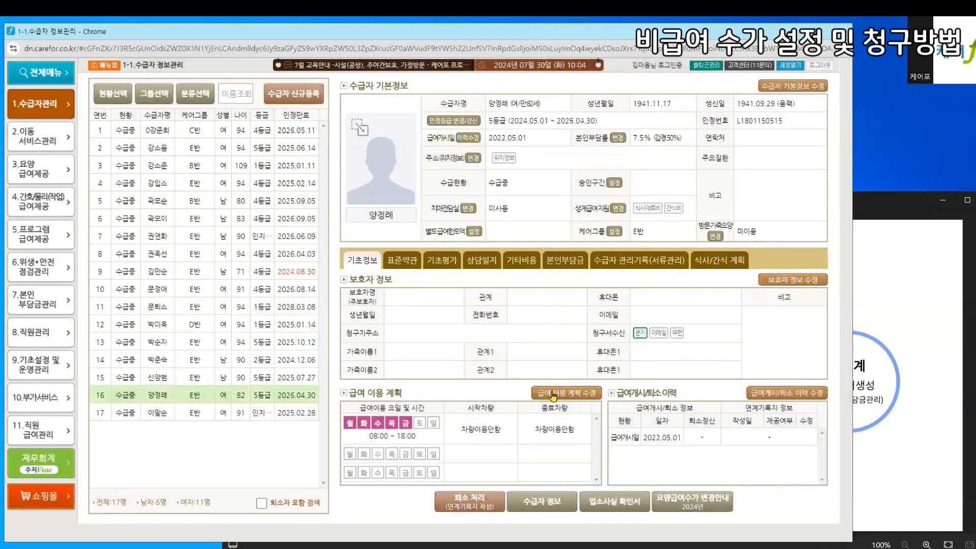
{"action": "left_click", "coordinate": [557, 391]}
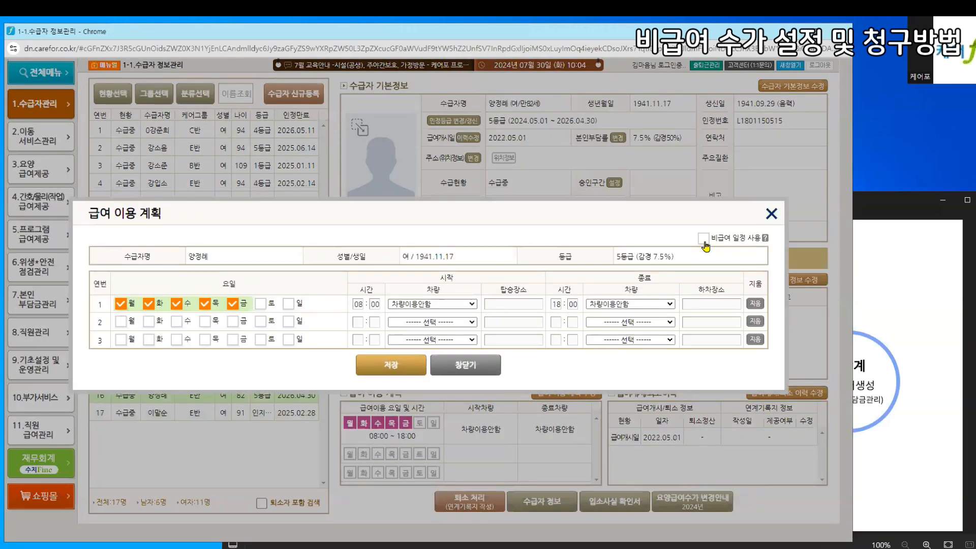
{"action": "left_click", "coordinate": [704, 242]}
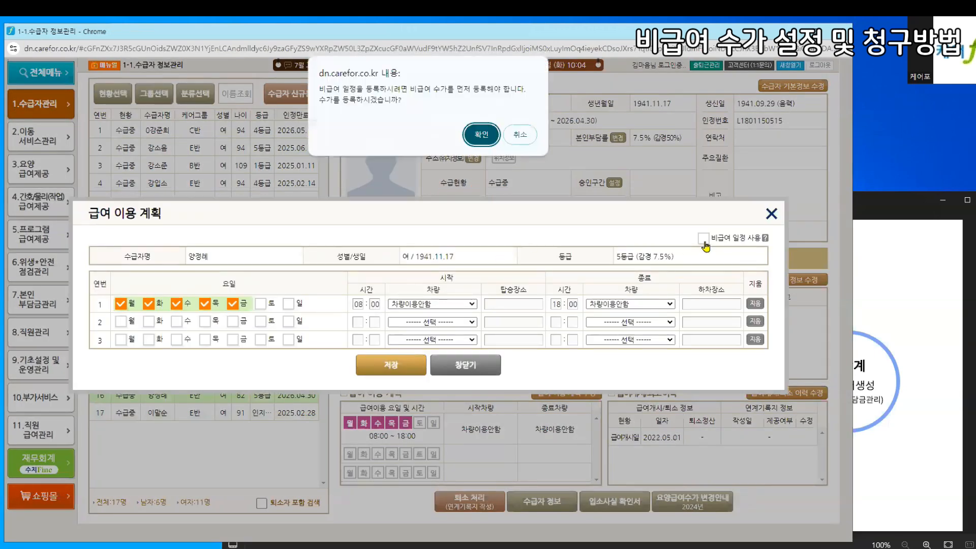
{"action": "left_click", "coordinate": [481, 135]}
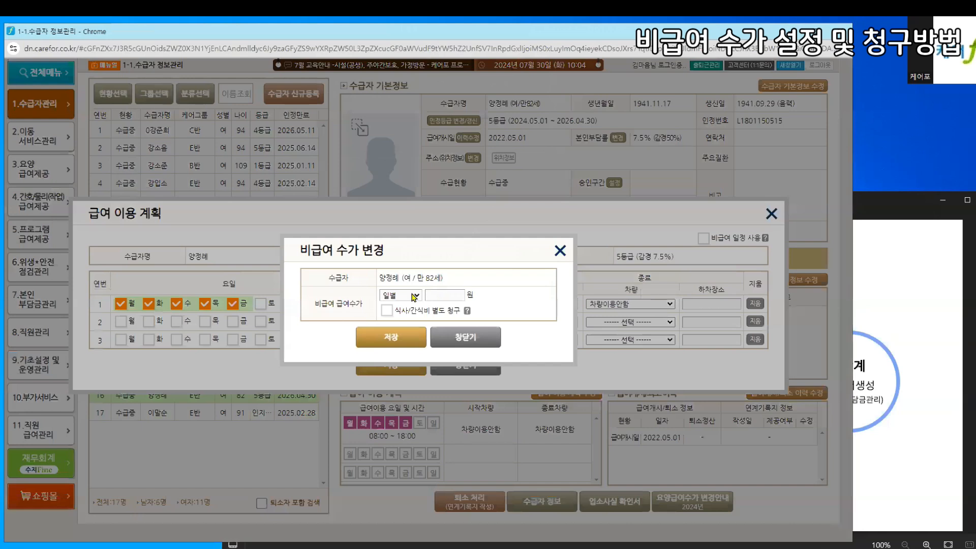
Set the recipient's 비급여 급여수가 to 일별 with an amount of 50000 won
{"action": "left_click", "coordinate": [414, 297]}
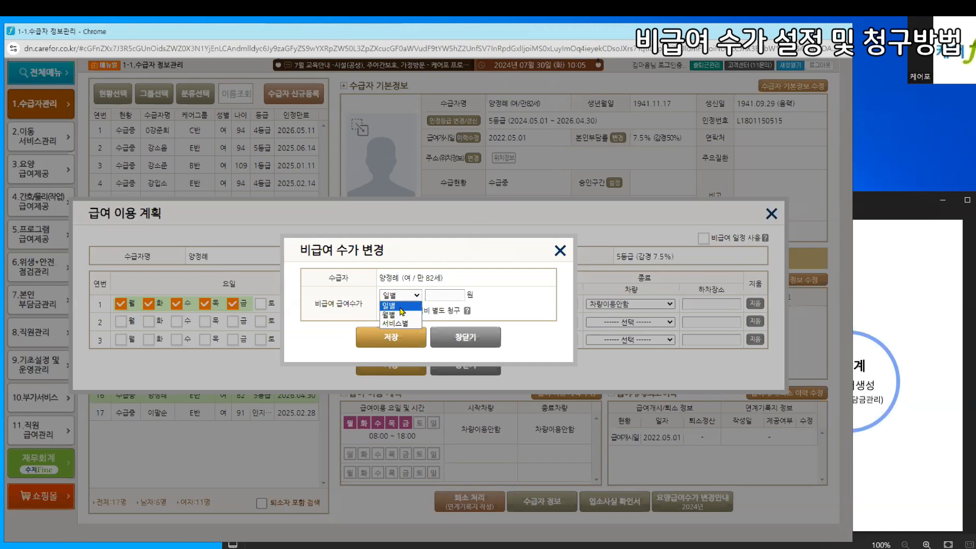
{"action": "left_click", "coordinate": [415, 304]}
{"action": "left_click", "coordinate": [447, 294]}
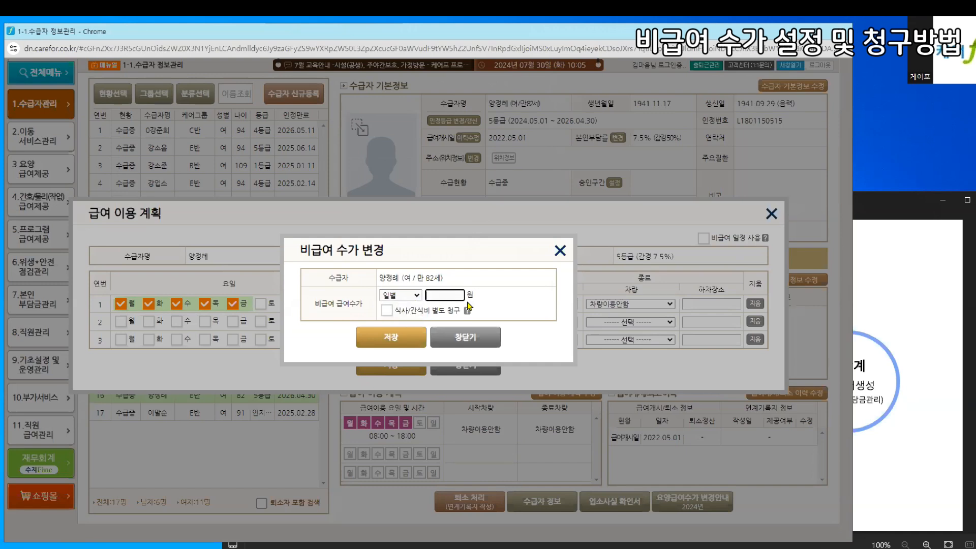
{"action": "type", "text": "50000"}
Try the 월별 and 서비스별 types for the 비급여 급여수가, and set it back to 일별
{"action": "left_click", "coordinate": [417, 296]}
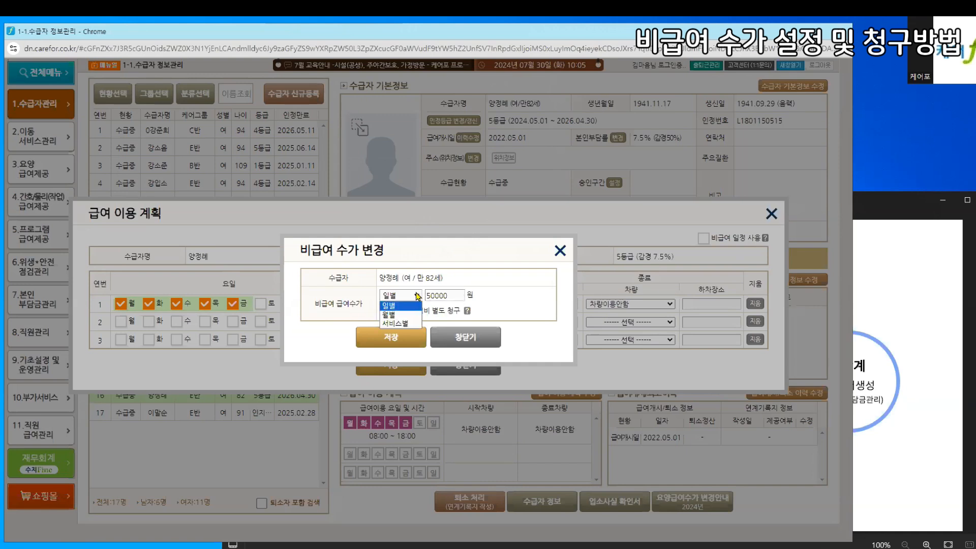
{"action": "left_click", "coordinate": [404, 314]}
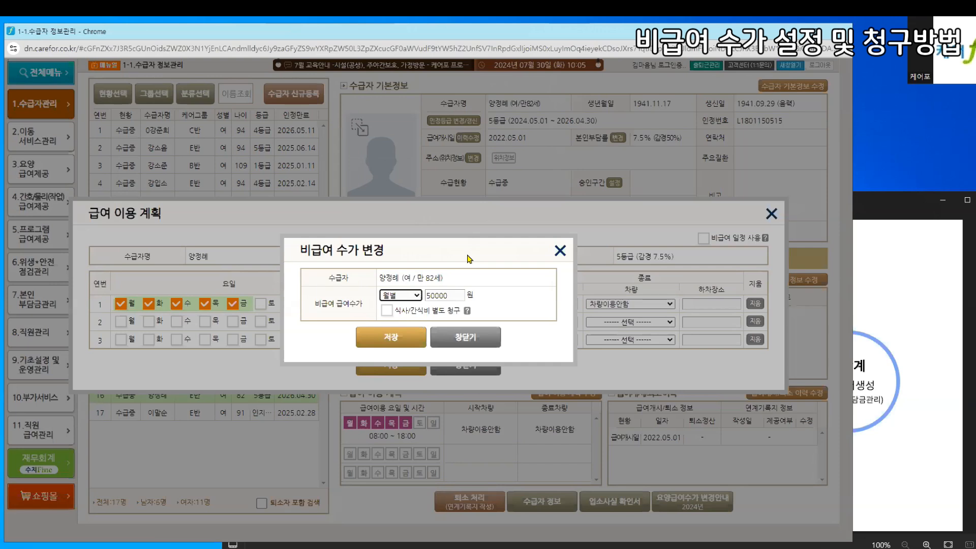
{"action": "left_click", "coordinate": [395, 295]}
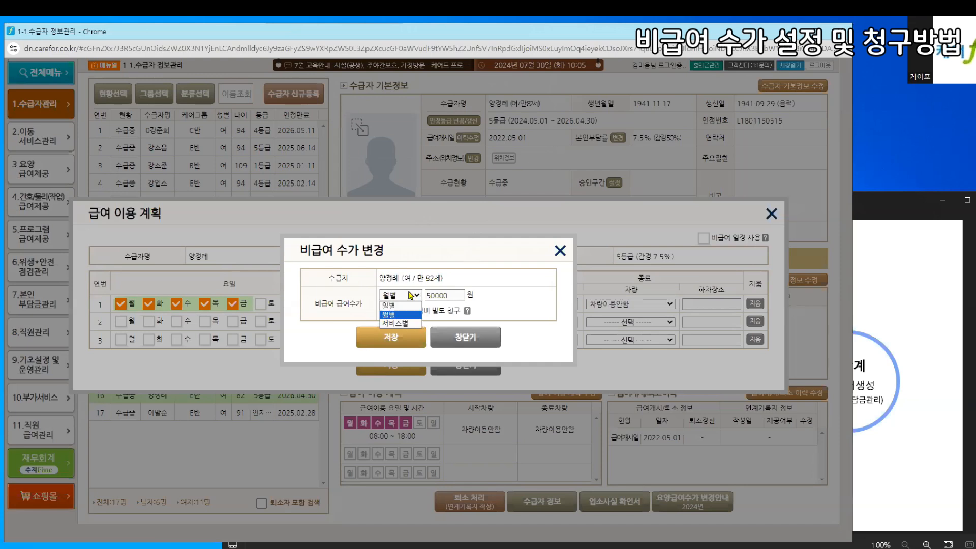
{"action": "left_click", "coordinate": [400, 315]}
{"action": "left_click", "coordinate": [398, 299]}
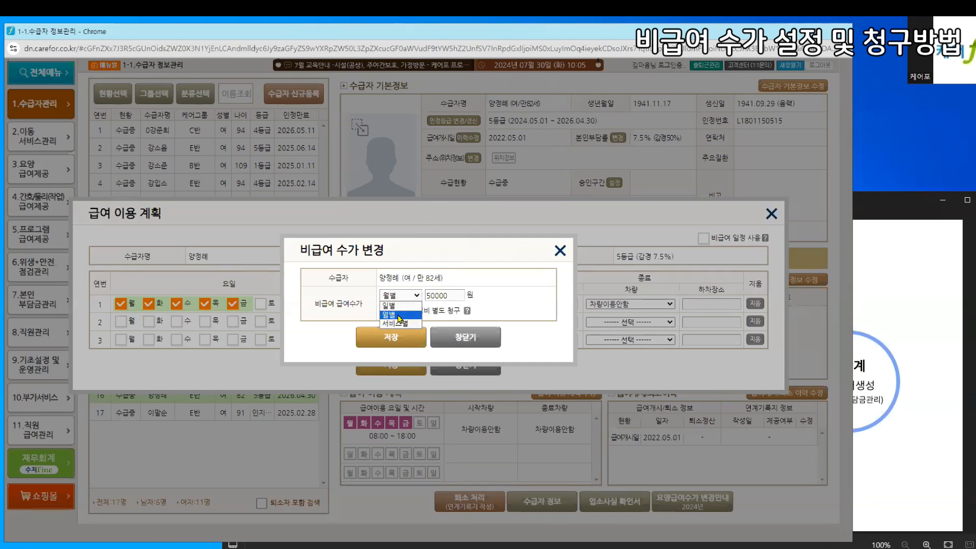
{"action": "left_click", "coordinate": [400, 316]}
{"action": "left_click", "coordinate": [396, 301]}
{"action": "left_click", "coordinate": [396, 301]}
{"action": "left_click", "coordinate": [400, 296]}
{"action": "left_click", "coordinate": [397, 324]}
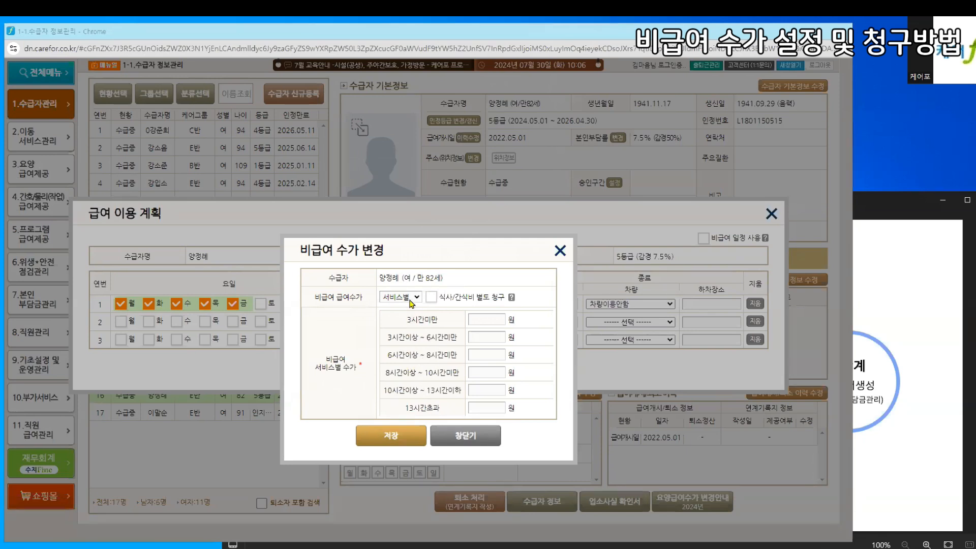
{"action": "left_click", "coordinate": [406, 298]}
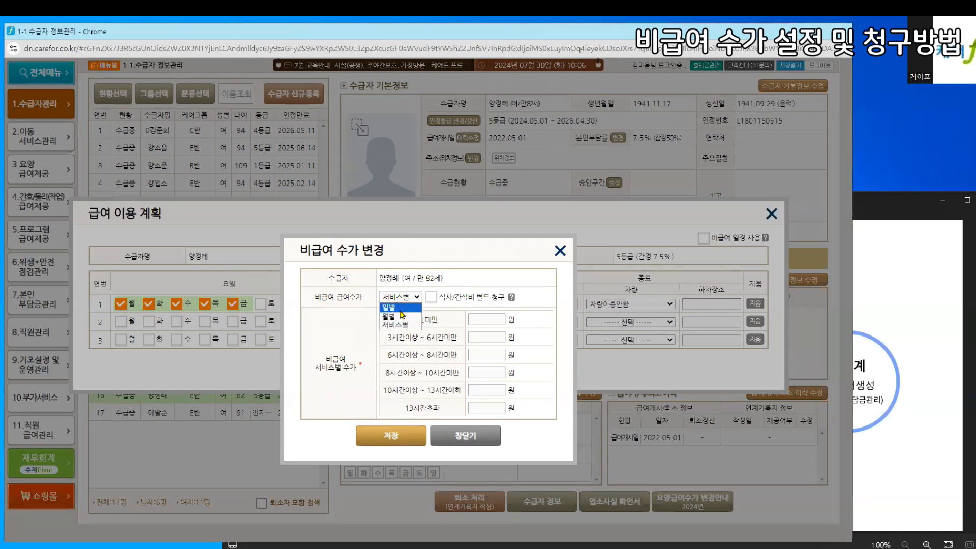
{"action": "left_click", "coordinate": [390, 307]}
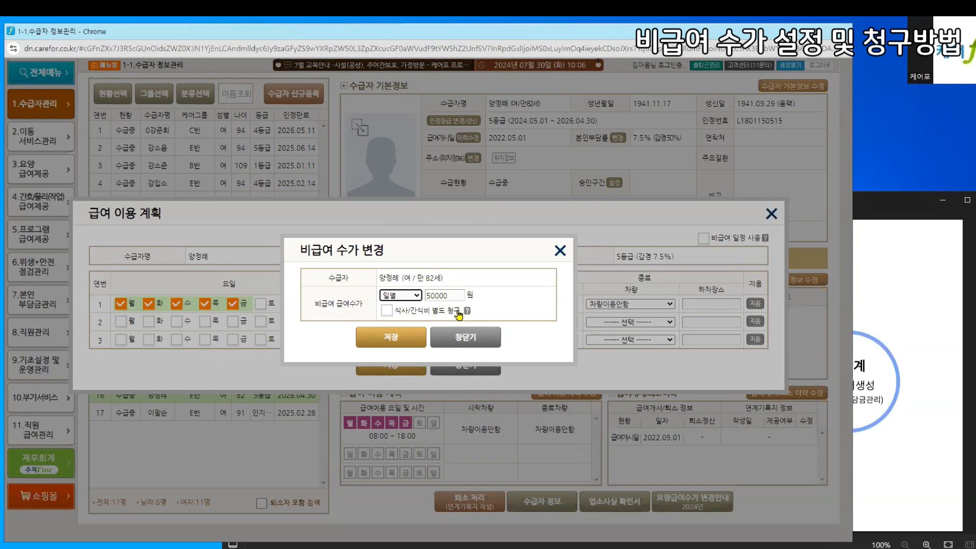
Read the help note on 식사/간식비 별도 청구, enable that option and save the 비급여 수가
{"action": "left_click", "coordinate": [467, 310]}
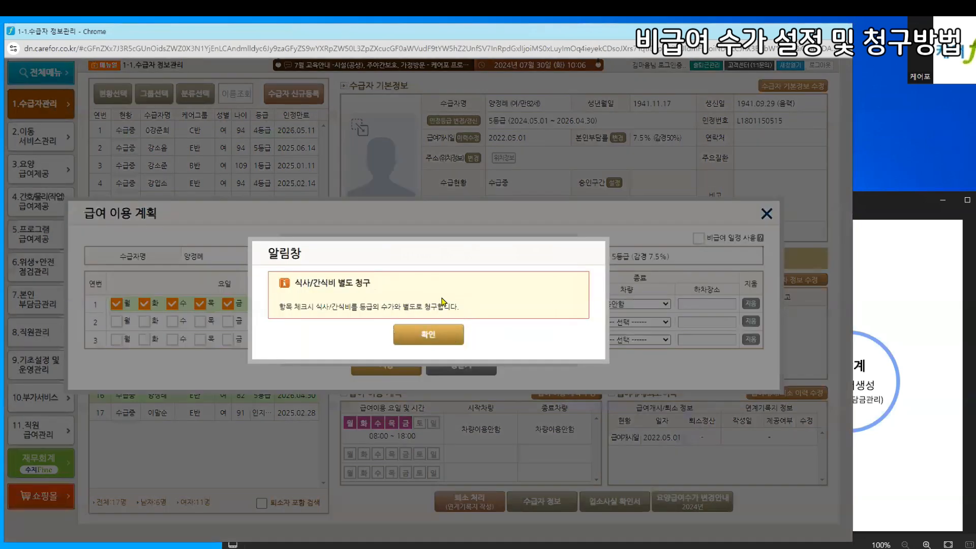
{"action": "left_click", "coordinate": [429, 335]}
{"action": "left_click", "coordinate": [387, 310]}
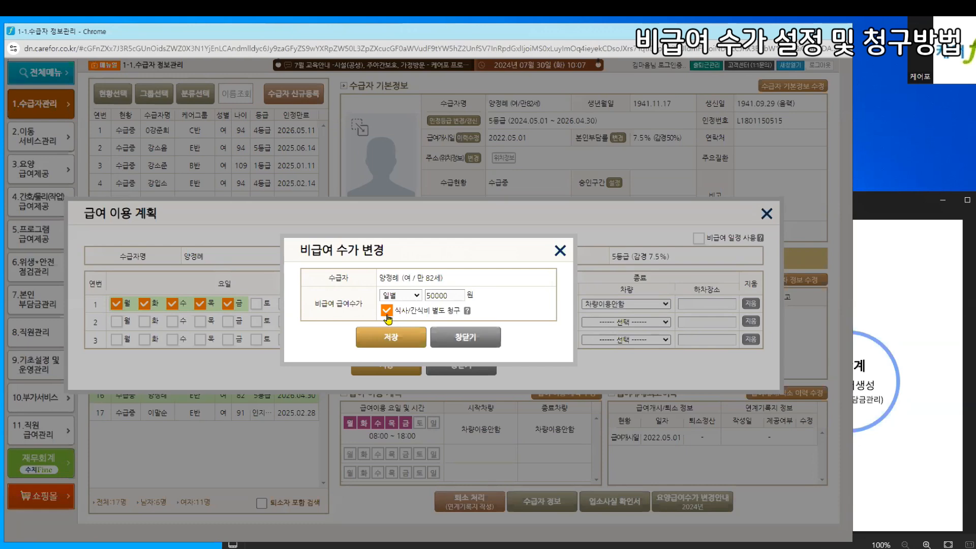
{"action": "left_click", "coordinate": [386, 311]}
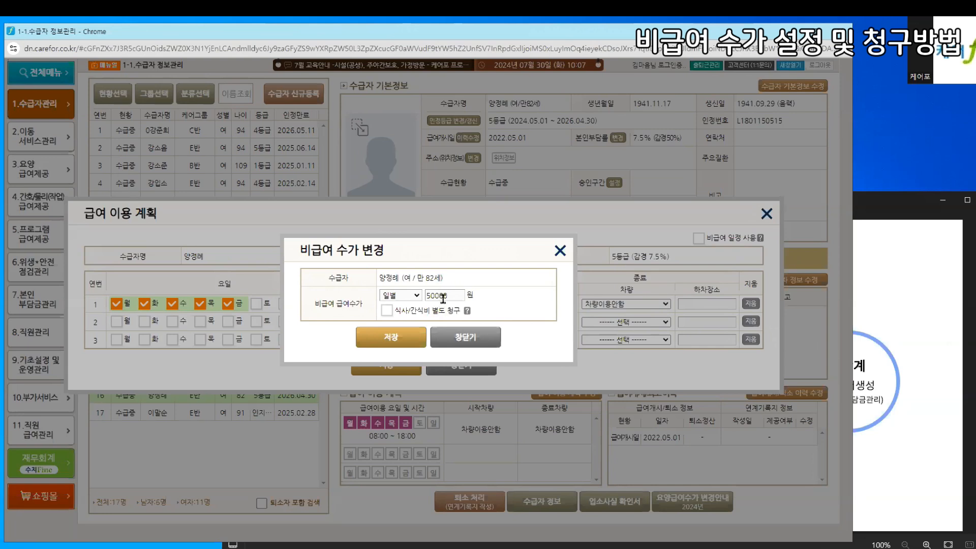
{"action": "left_click", "coordinate": [411, 315]}
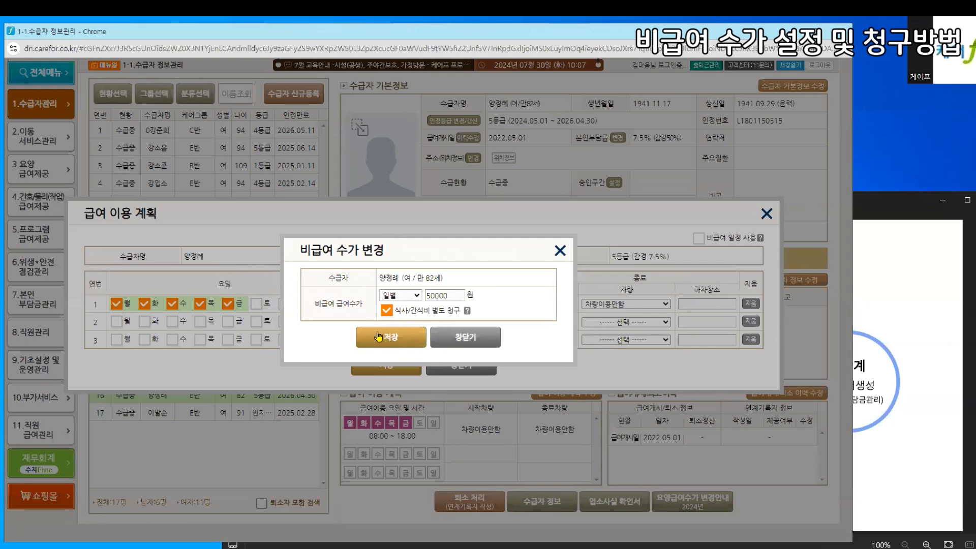
{"action": "left_click", "coordinate": [378, 337]}
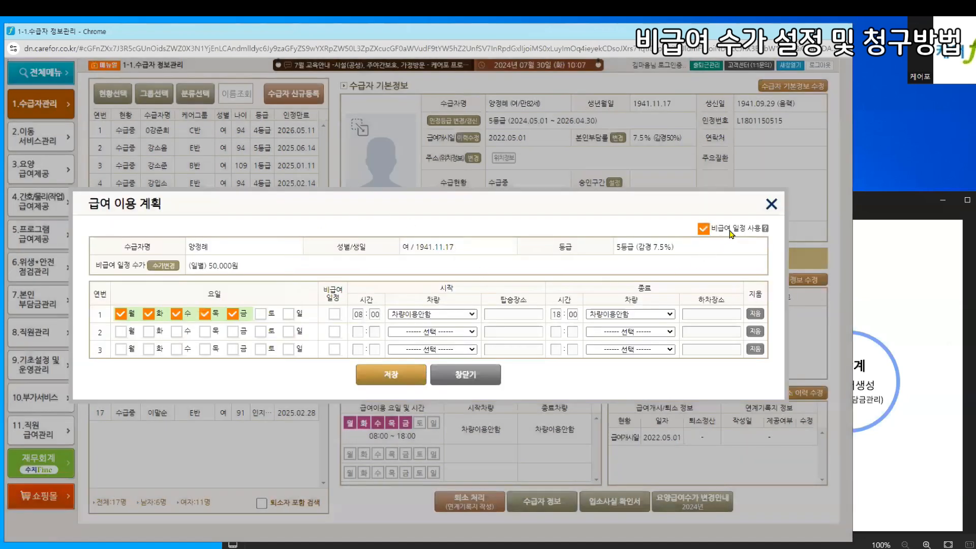
Reopen the 비급여 수가 변경 settings from the benefit plan, review the daily amount and save them unchanged
{"action": "left_click", "coordinate": [153, 267]}
{"action": "left_click", "coordinate": [465, 343]}
{"action": "left_click_drag", "start_coordinate": [95, 265], "coordinate": [181, 276]}
{"action": "left_click", "coordinate": [163, 267]}
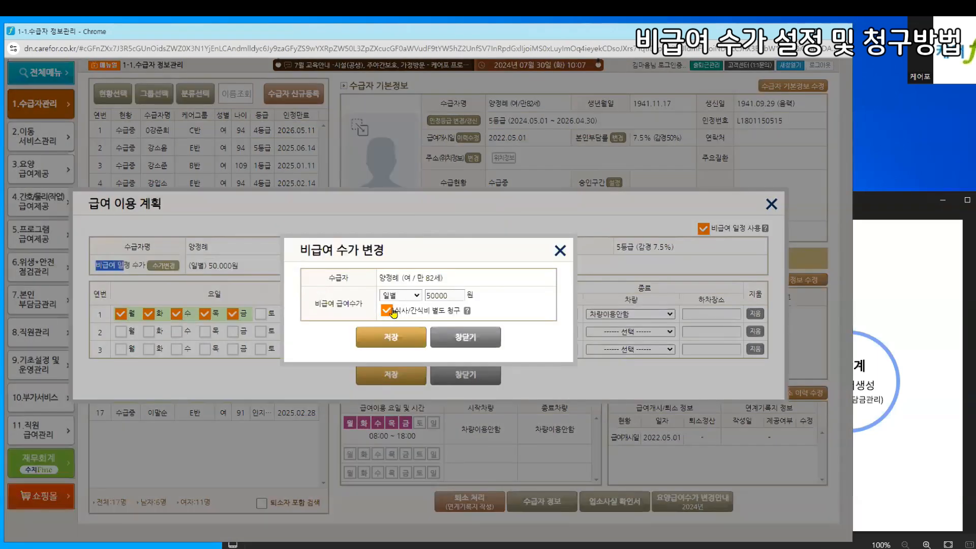
{"action": "double_click", "coordinate": [432, 296]}
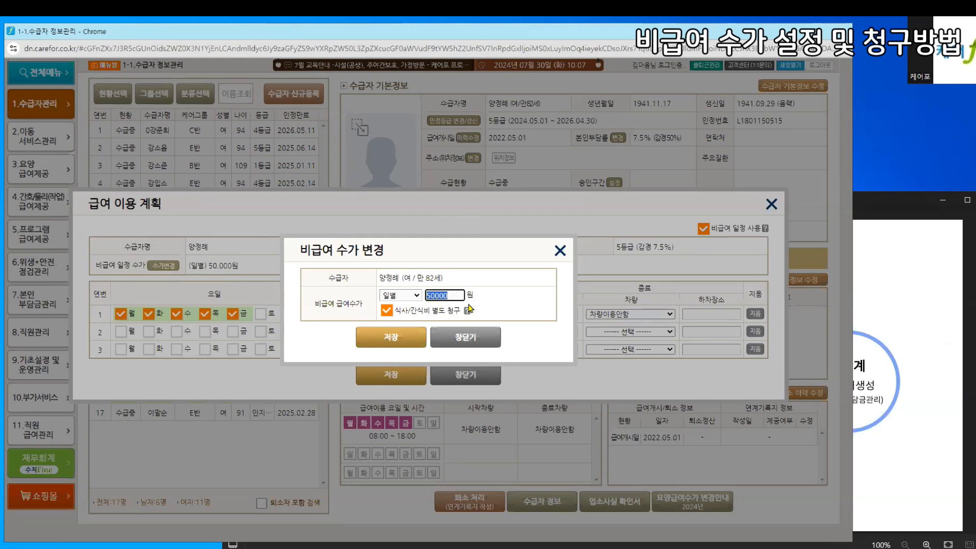
{"action": "left_click", "coordinate": [397, 338]}
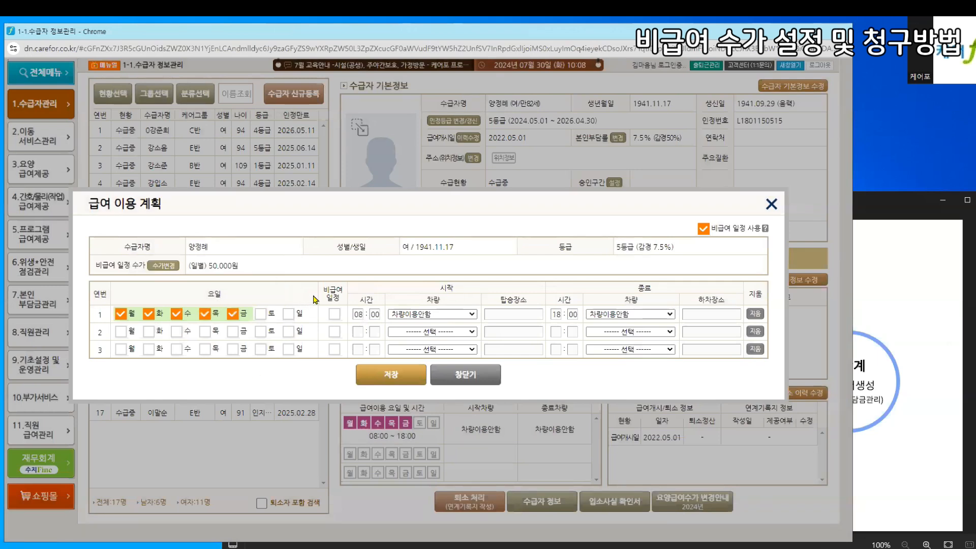
Switch 비급여 일정 사용 off and back on in the benefit plan to compare the form with and without the 비급여 일정 column
{"action": "left_click_drag", "start_coordinate": [325, 288], "coordinate": [340, 301]}
{"action": "left_click", "coordinate": [702, 229]}
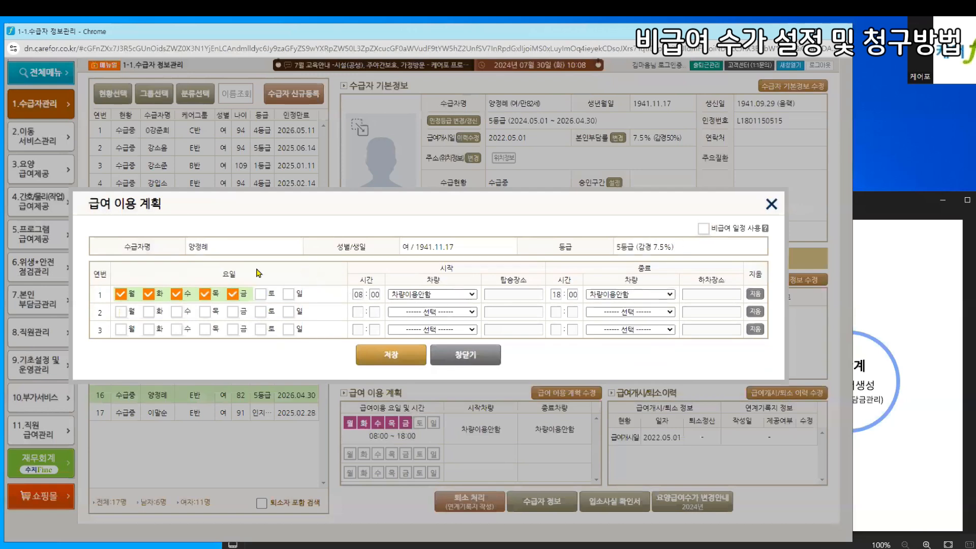
{"action": "left_click", "coordinate": [702, 229]}
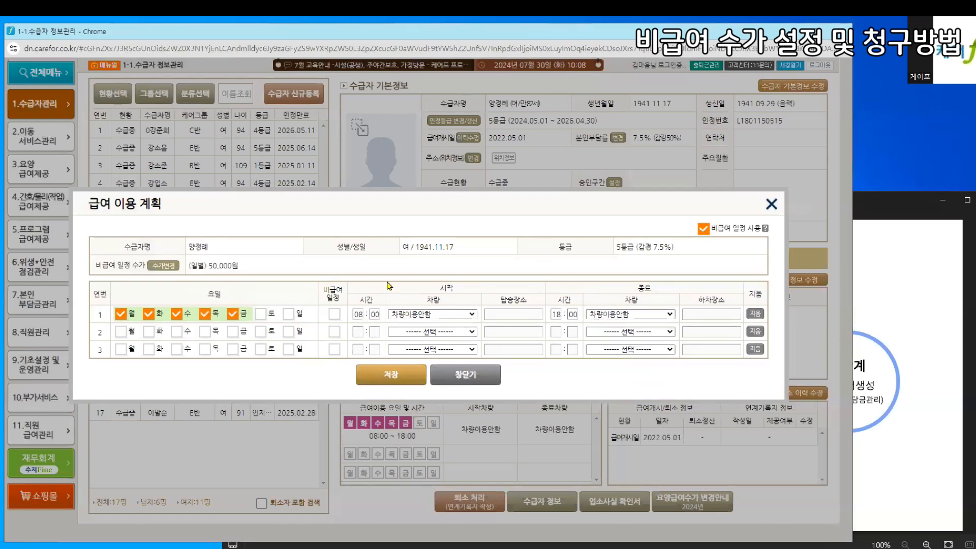
{"action": "left_click_drag", "start_coordinate": [325, 287], "coordinate": [346, 305]}
{"action": "left_click", "coordinate": [346, 305]}
In the plan's second row, add Saturday (토) as a 비급여 일정 from 08:00 to 17:00
{"action": "left_click", "coordinate": [260, 331]}
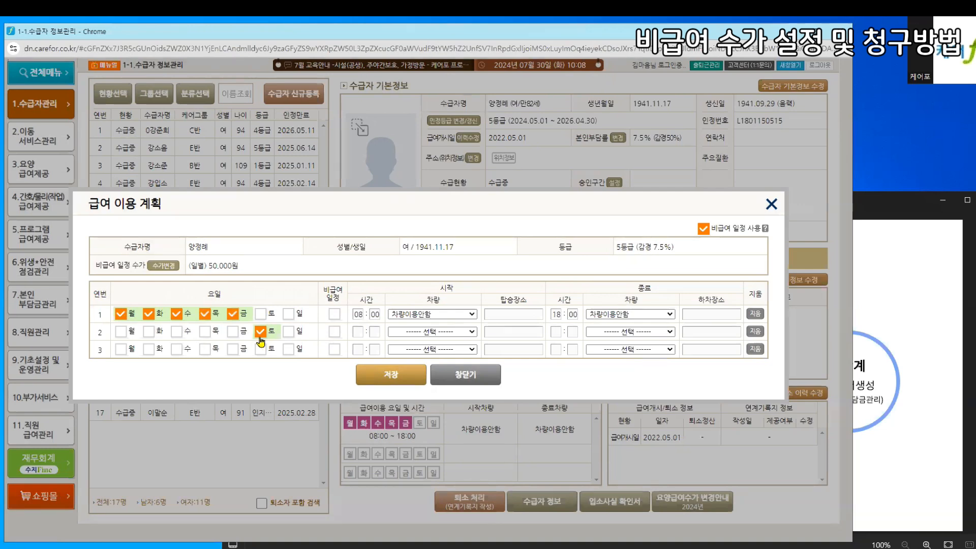
{"action": "left_click", "coordinate": [334, 332]}
{"action": "left_click", "coordinate": [358, 331]}
{"action": "type", "text": "0800"}
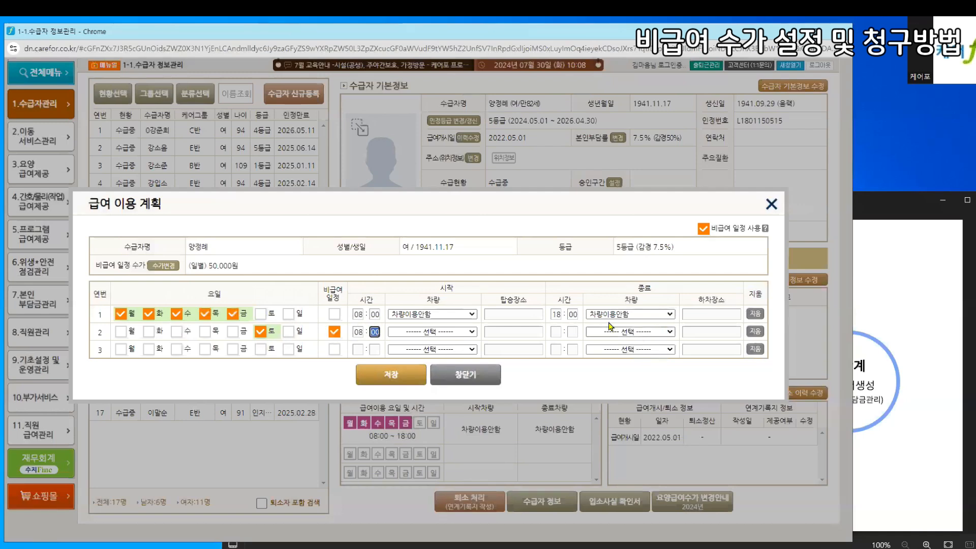
{"action": "left_click", "coordinate": [556, 331]}
{"action": "type", "text": "1700"}
Set the Saturday row's start and end vehicles to 차량이용안함 and save the benefit plan
{"action": "left_click", "coordinate": [429, 332]}
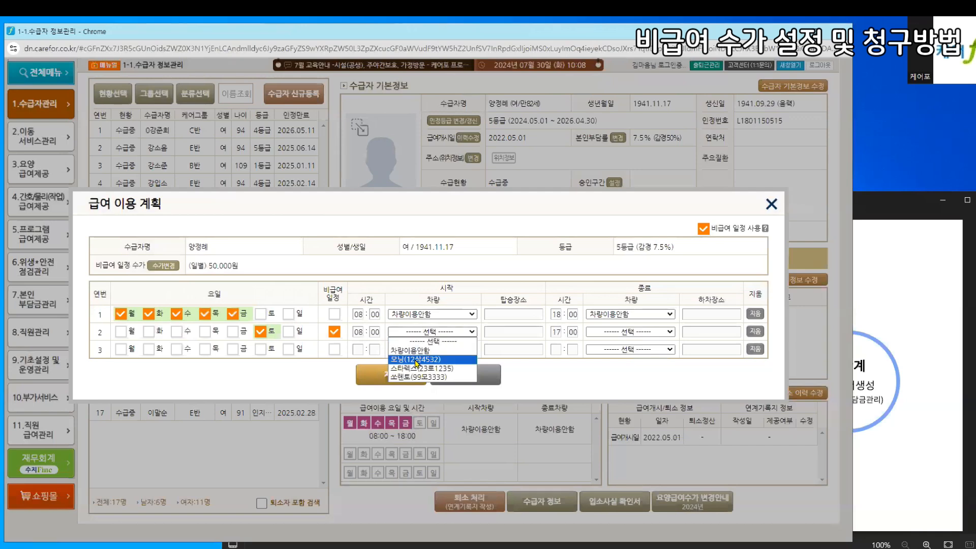
{"action": "left_click", "coordinate": [410, 351]}
{"action": "left_click", "coordinate": [610, 332]}
{"action": "left_click", "coordinate": [600, 351]}
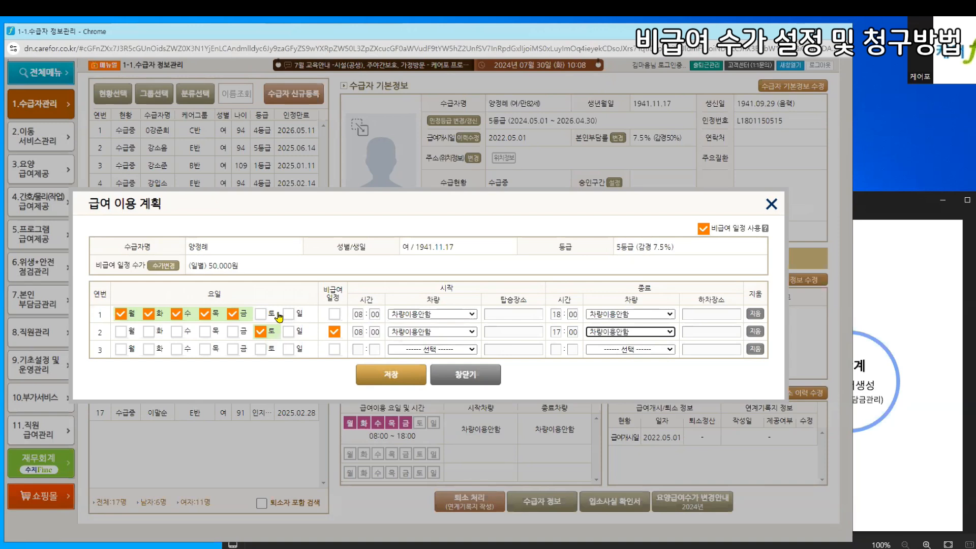
{"action": "left_click", "coordinate": [379, 375]}
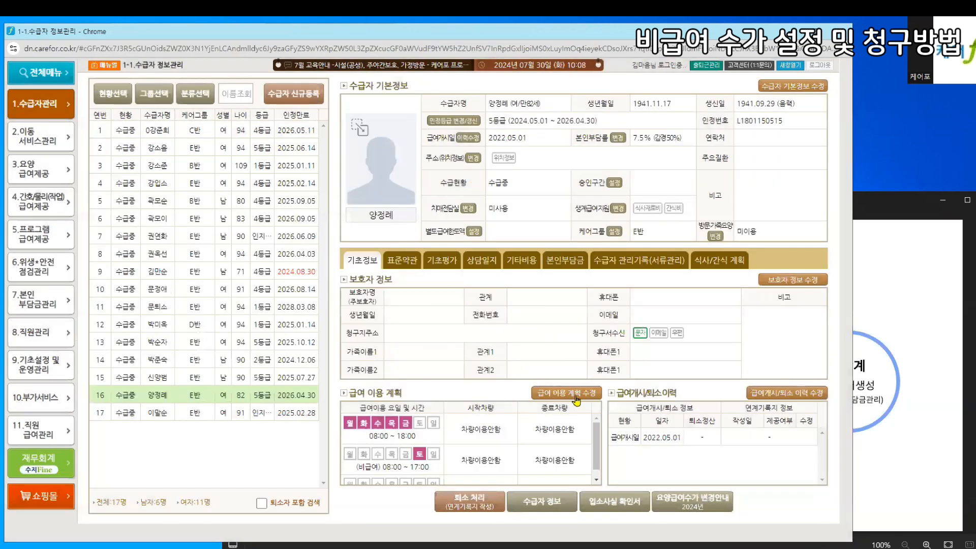
Review the saved 급여 이용 계획 alongside the three-stage workflow diagram in the image viewer, closing the plan without changes
{"action": "left_click", "coordinate": [576, 399]}
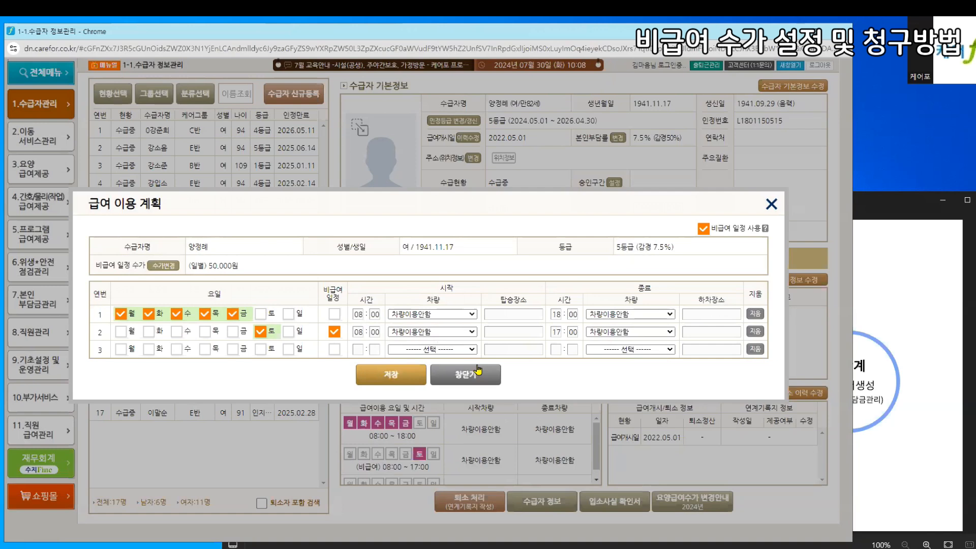
{"action": "left_click", "coordinate": [478, 371]}
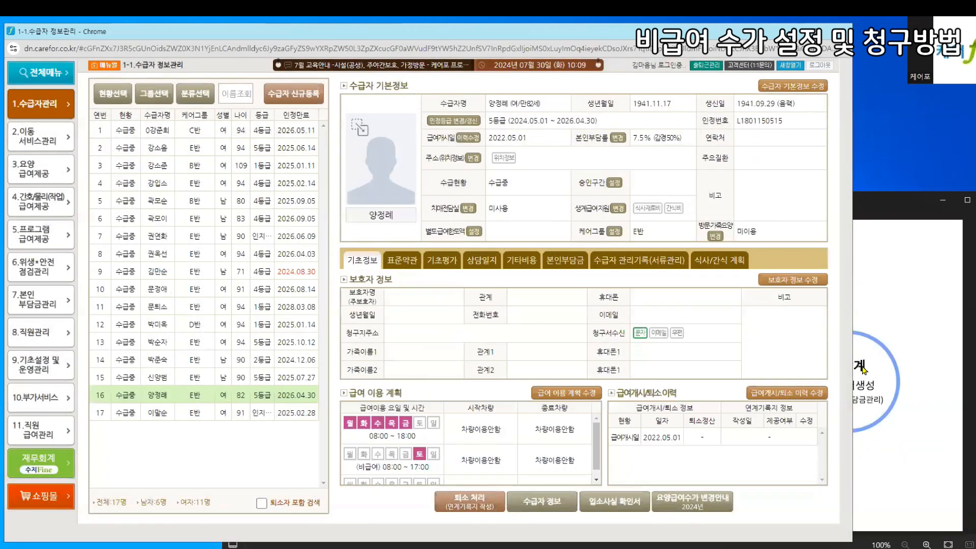
{"action": "left_click", "coordinate": [861, 369]}
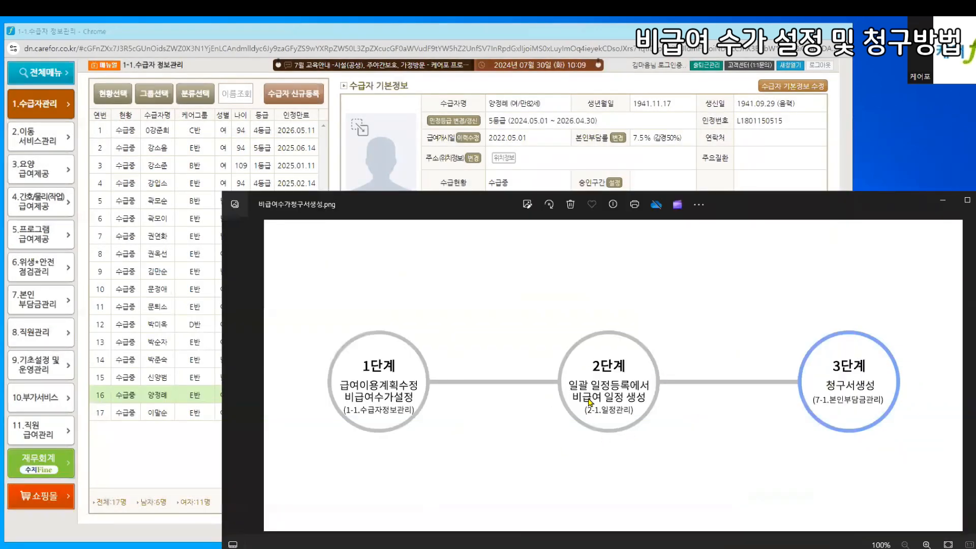
{"action": "left_click", "coordinate": [167, 442]}
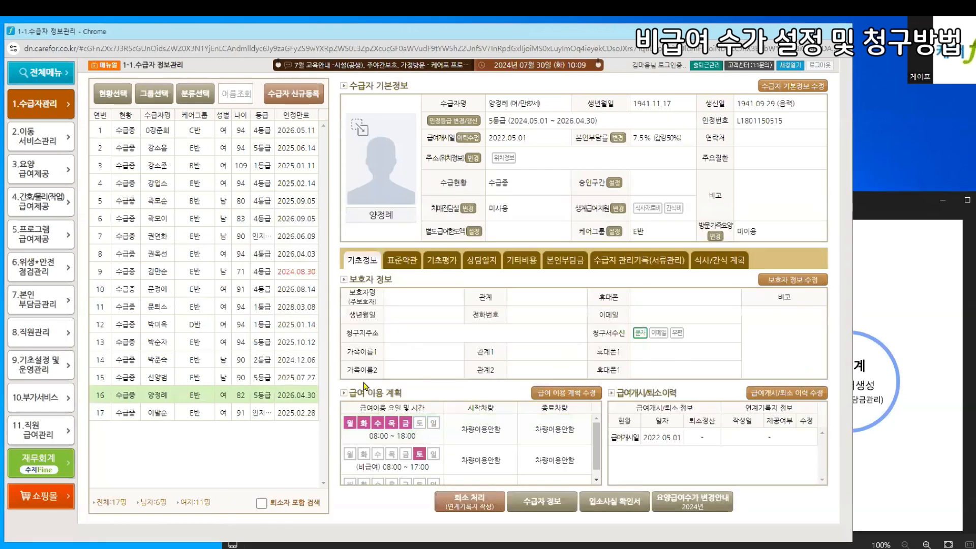
{"action": "left_click_drag", "start_coordinate": [353, 391], "coordinate": [393, 392]}
{"action": "left_click", "coordinate": [407, 394]}
{"action": "left_click", "coordinate": [568, 397]}
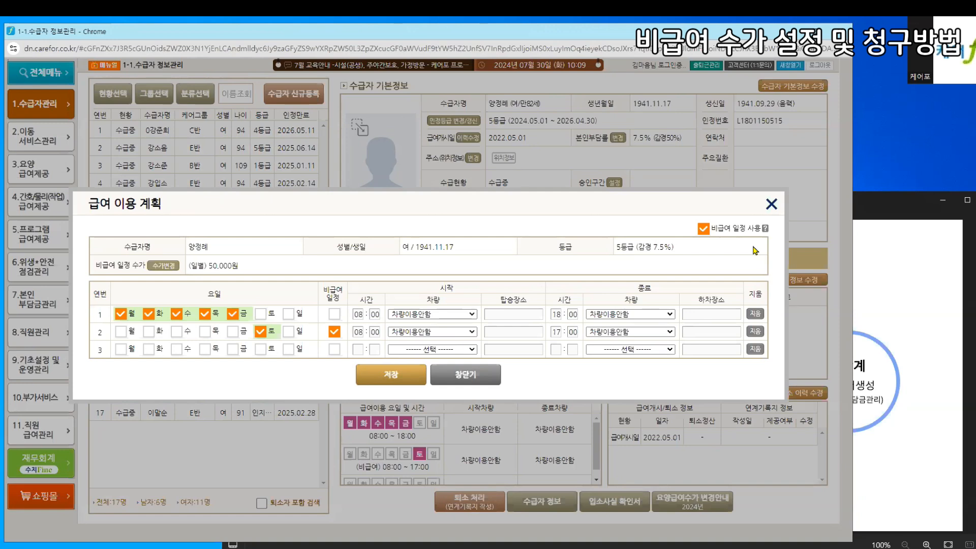
{"action": "left_click", "coordinate": [887, 312]}
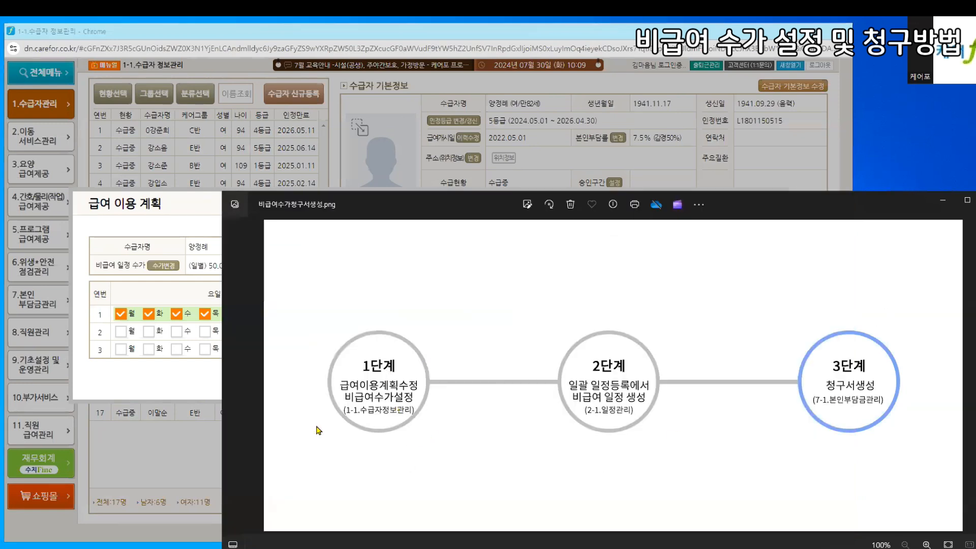
{"action": "left_click", "coordinate": [171, 380]}
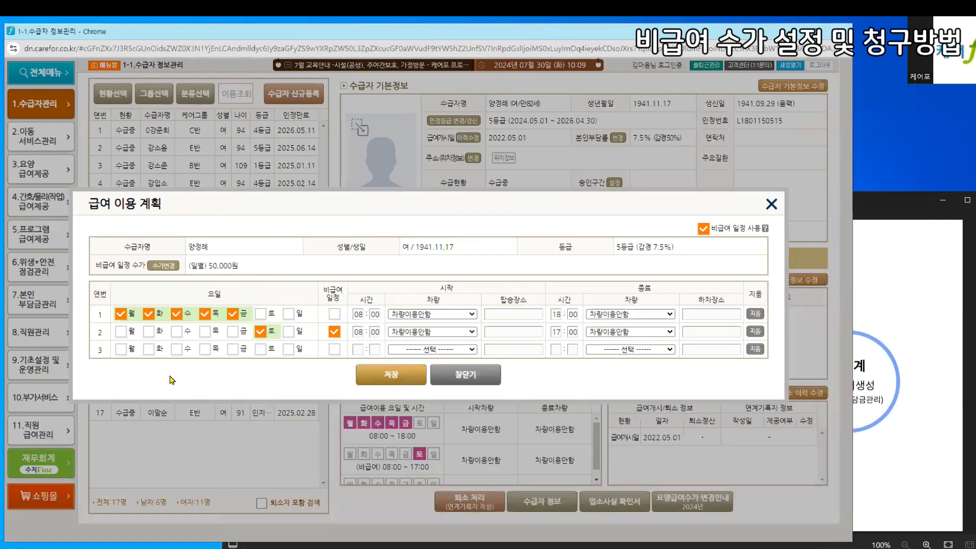
{"action": "left_click", "coordinate": [469, 385]}
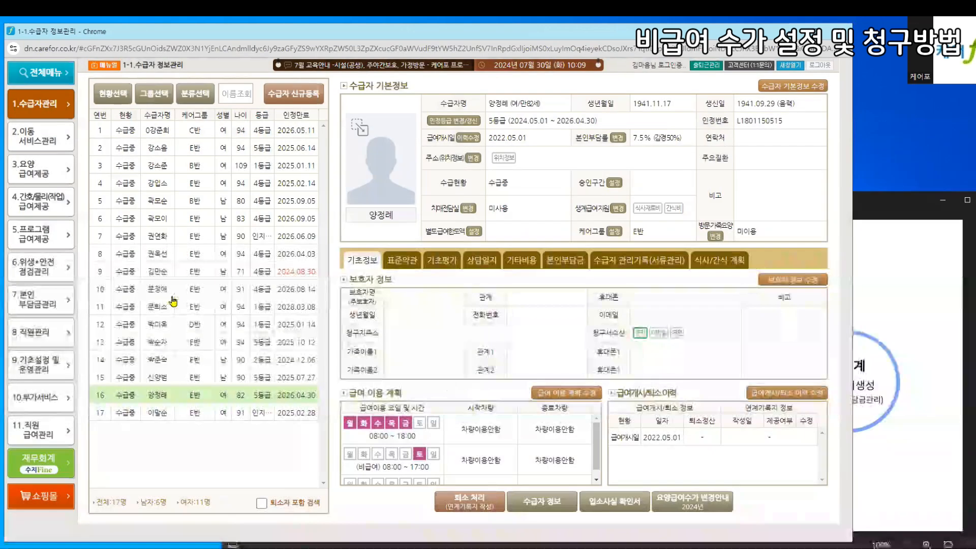
{"action": "left_click", "coordinate": [857, 301]}
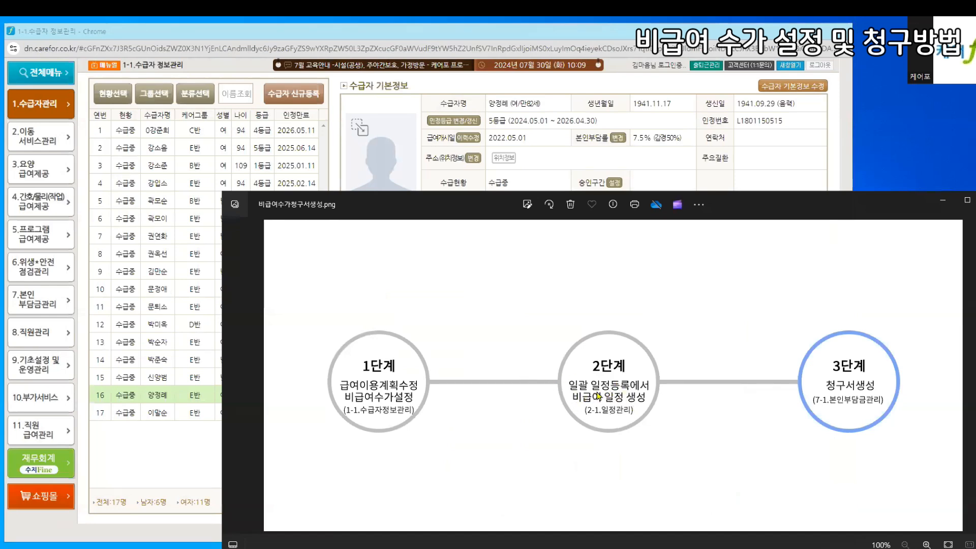
Open 2-1.일정관리(공단연동) and select the last recipient in the list
{"action": "left_click", "coordinate": [51, 125]}
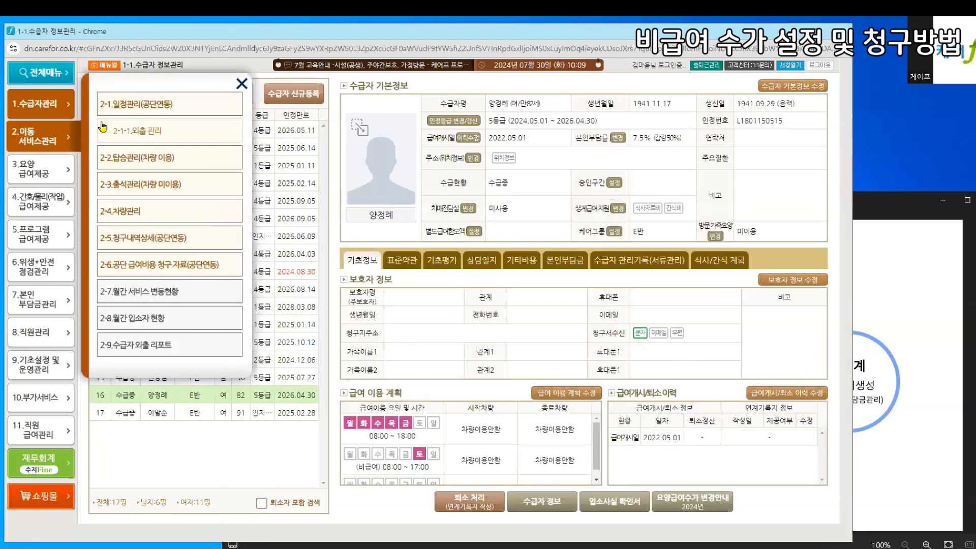
{"action": "left_click", "coordinate": [127, 110]}
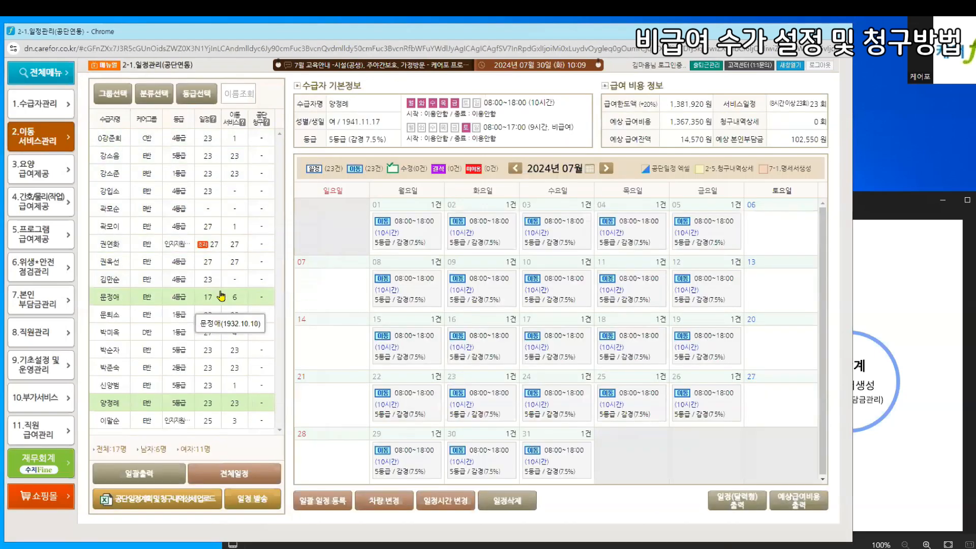
{"action": "left_click", "coordinate": [172, 422]}
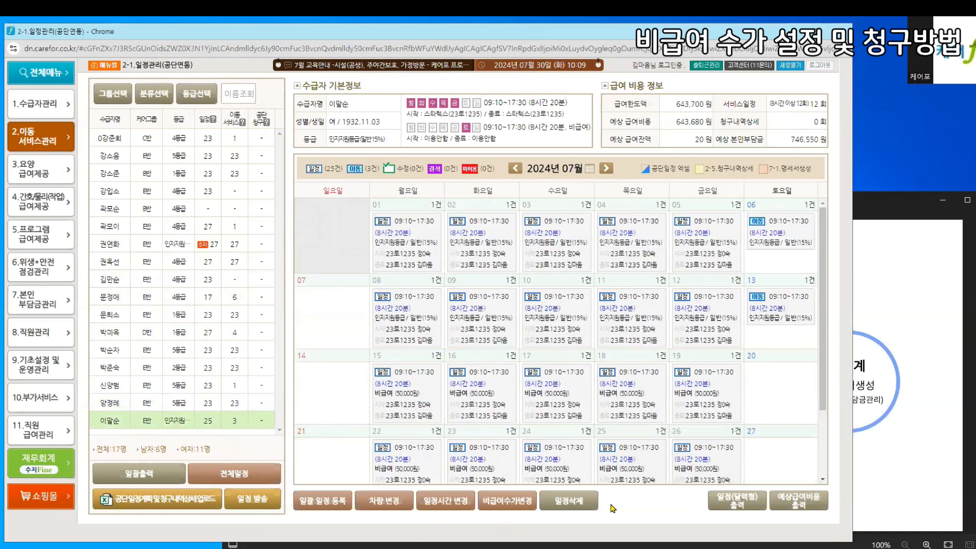
Delete the selected recipient's schedule for 2024.07.01 to 2024.07.31
{"action": "left_click", "coordinate": [569, 503]}
{"action": "left_click", "coordinate": [390, 331]}
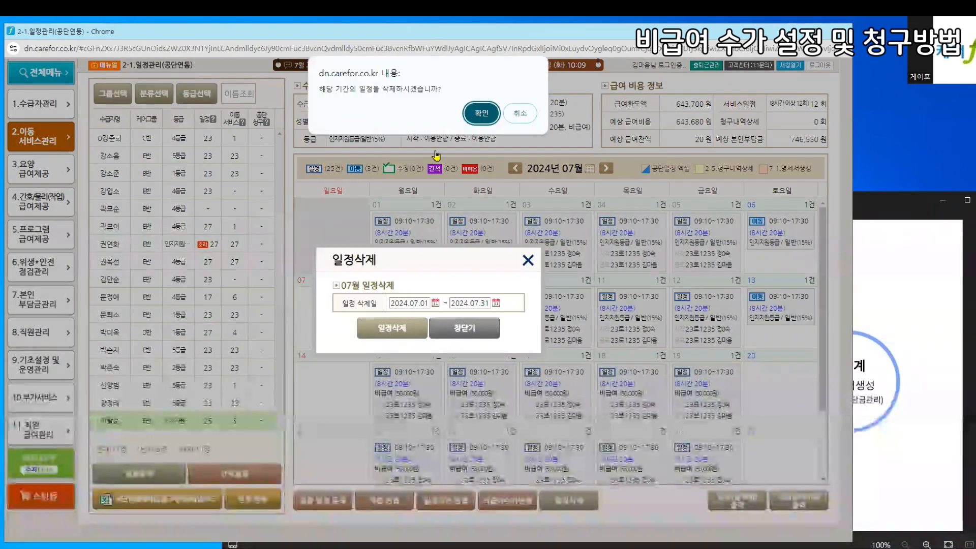
{"action": "left_click", "coordinate": [475, 109]}
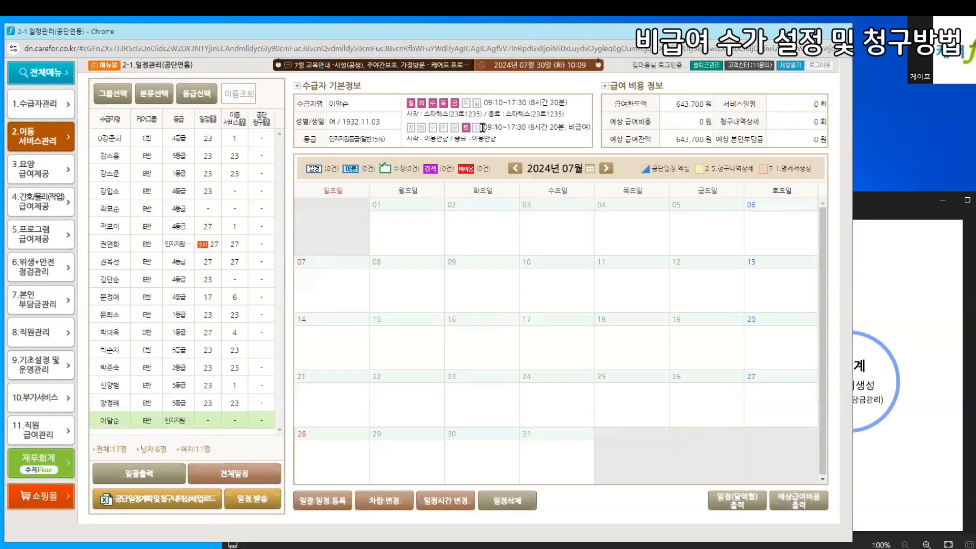
Check the recipient's planned weekday and 비급여 Saturday times and register the July 2024 schedule in bulk with 일괄 일정등록
{"action": "left_click_drag", "start_coordinate": [484, 127], "coordinate": [575, 142]}
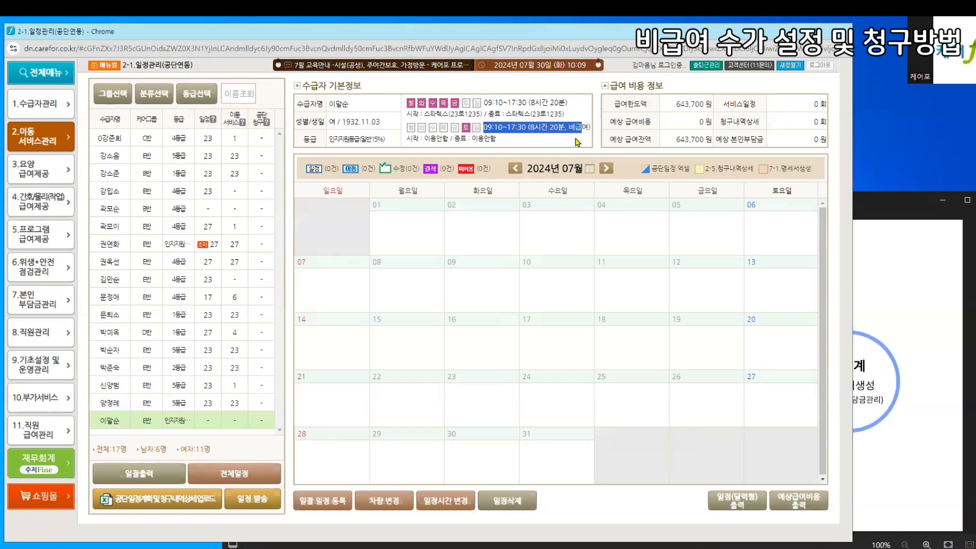
{"action": "left_click_drag", "start_coordinate": [487, 102], "coordinate": [526, 104]}
{"action": "left_click", "coordinate": [546, 126]}
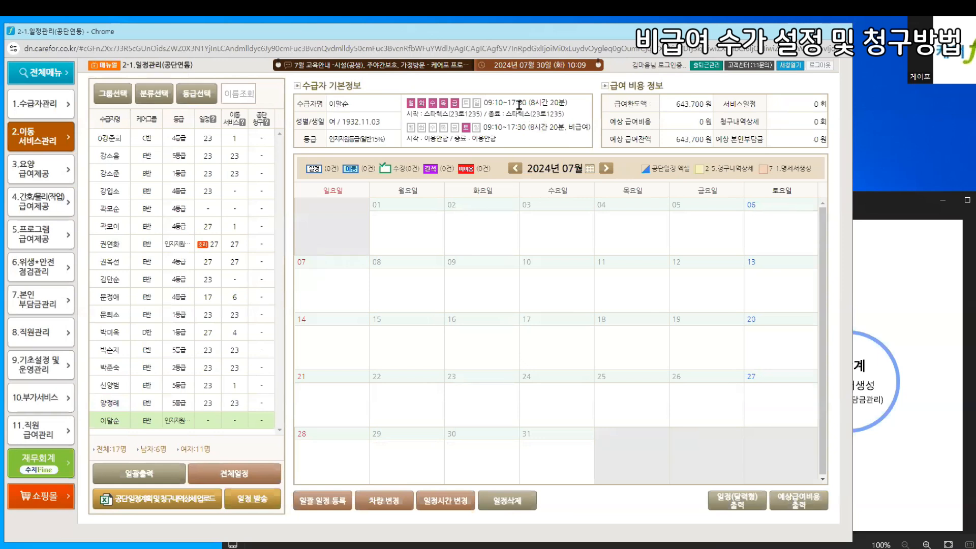
{"action": "left_click", "coordinate": [322, 502]}
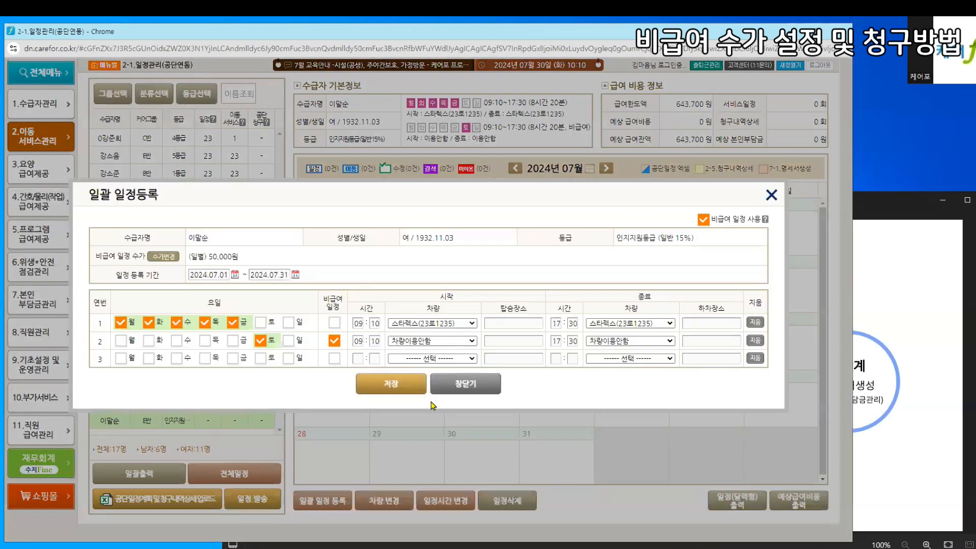
{"action": "left_click", "coordinate": [391, 385]}
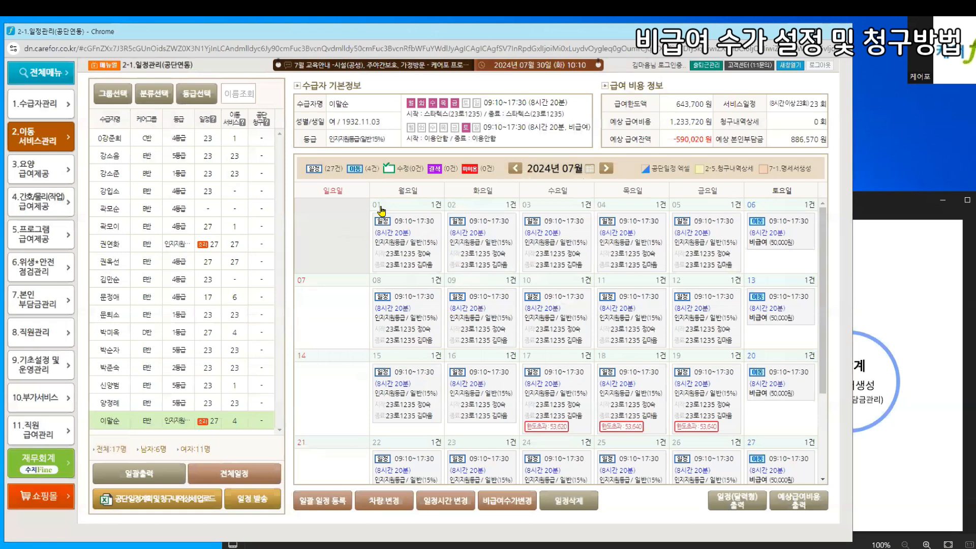
Examine the July calendar for 비급여 Saturdays and days exceeding the benefit limit, comparing them with the 급여한도액
{"action": "scroll", "coordinate": [380, 211], "scroll_direction": "down", "scroll_amount": 2}
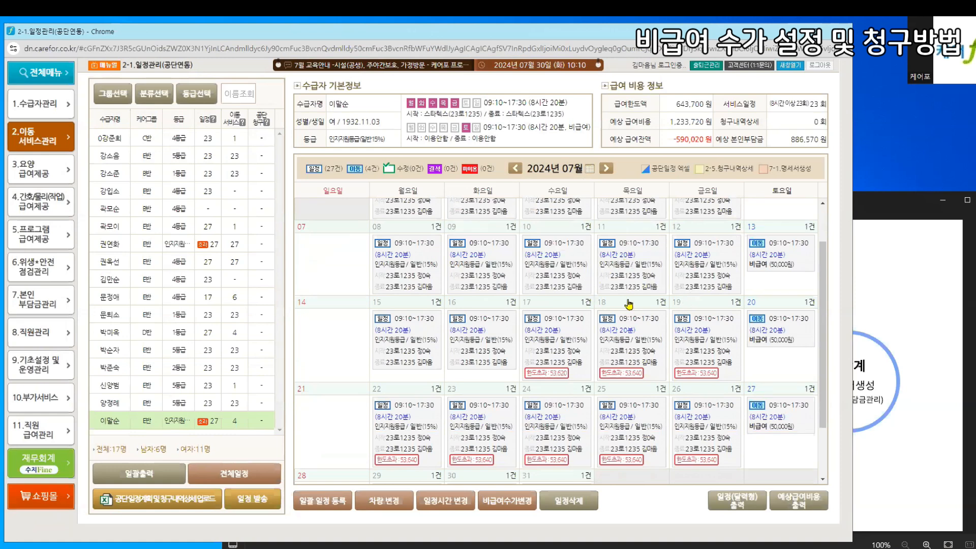
{"action": "scroll", "coordinate": [735, 287], "scroll_direction": "up", "scroll_amount": 1}
{"action": "scroll", "coordinate": [735, 287], "scroll_direction": "up", "scroll_amount": 2}
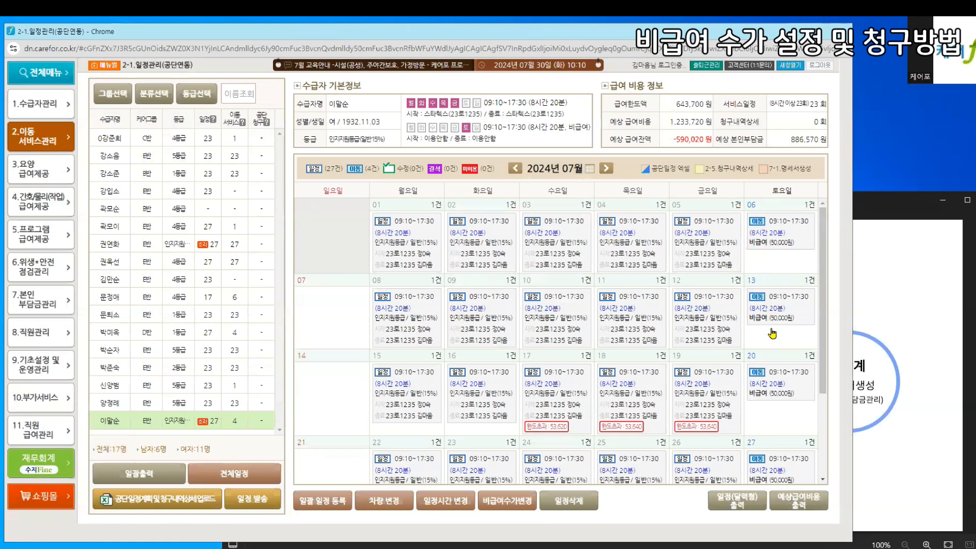
{"action": "scroll", "coordinate": [771, 333], "scroll_direction": "down", "scroll_amount": 5}
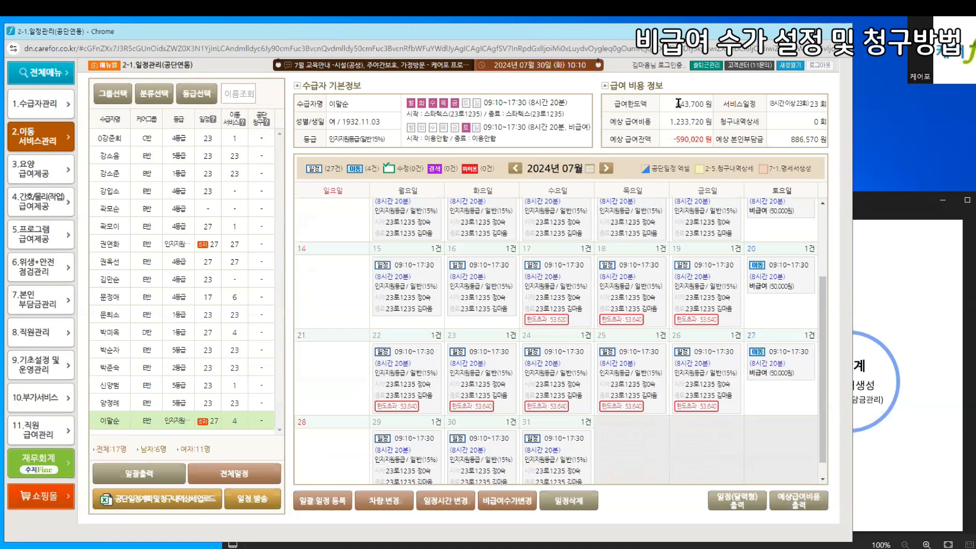
{"action": "left_click_drag", "start_coordinate": [676, 103], "coordinate": [701, 103]}
{"action": "scroll", "coordinate": [663, 278], "scroll_direction": "up", "scroll_amount": 1}
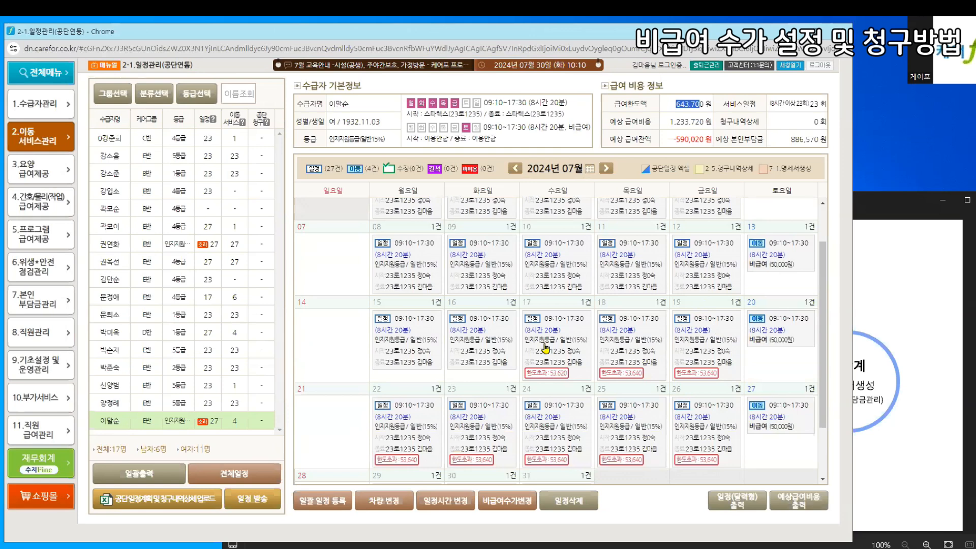
{"action": "scroll", "coordinate": [534, 353], "scroll_direction": "up", "scroll_amount": 1}
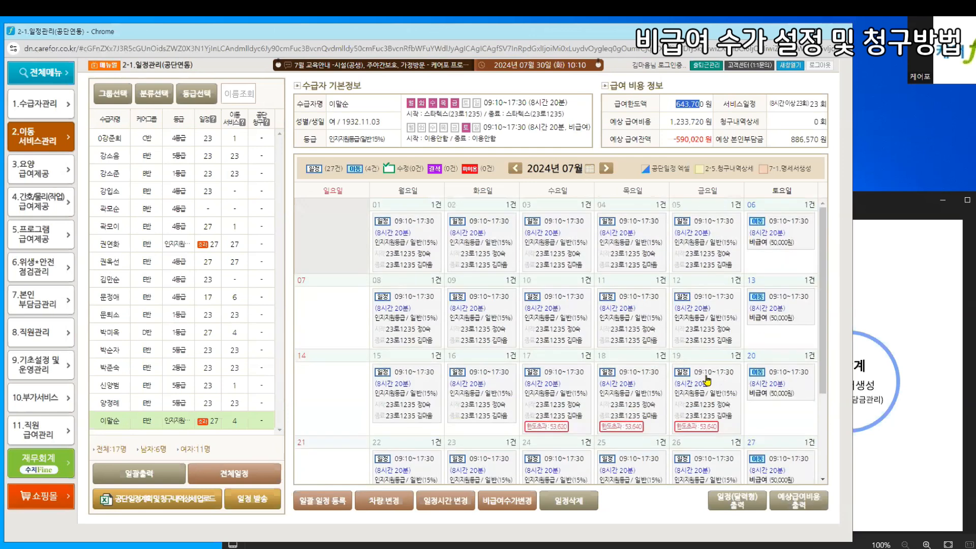
{"action": "scroll", "coordinate": [704, 391], "scroll_direction": "down", "scroll_amount": 1}
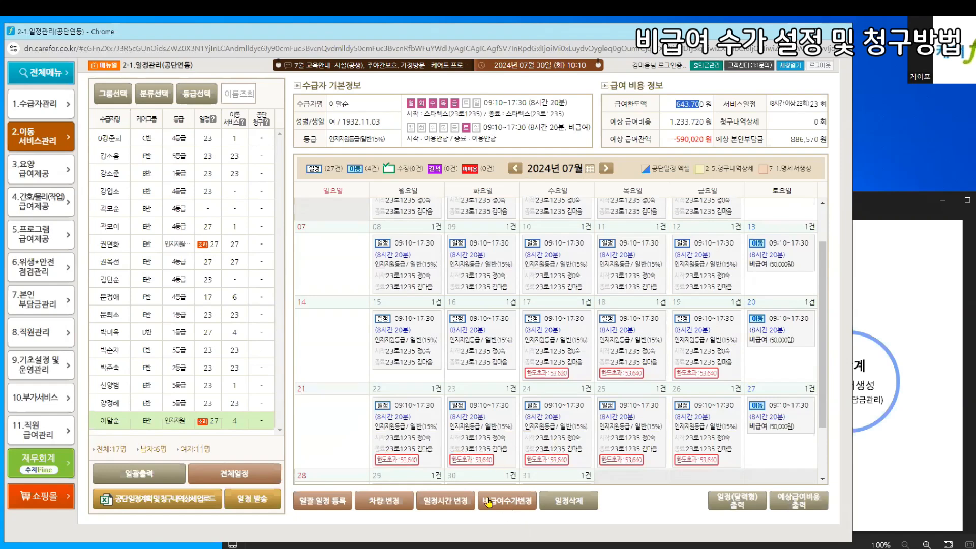
Delete the bulk-registered July schedule again, keeping the period 2024.07.01 to 2024.07.31
{"action": "left_click", "coordinate": [553, 501]}
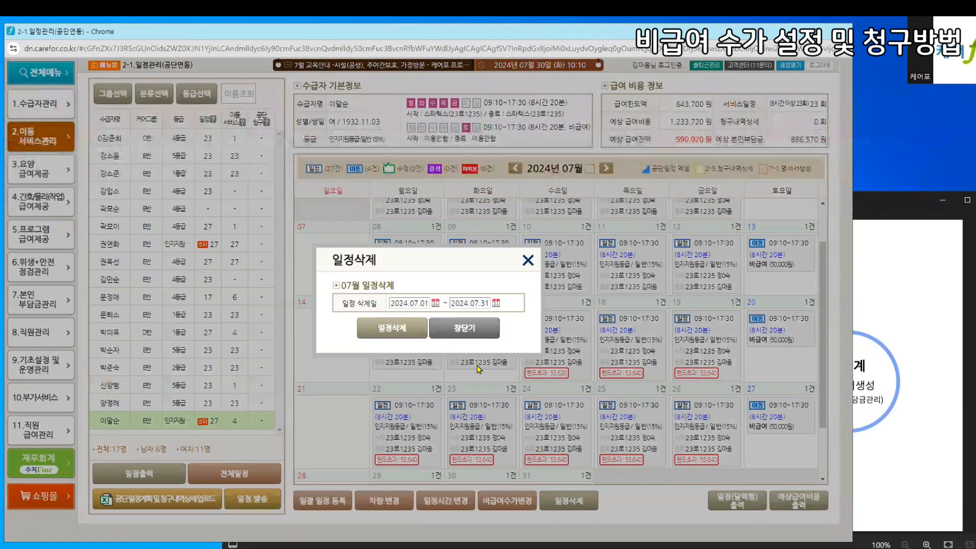
{"action": "left_click", "coordinate": [415, 301]}
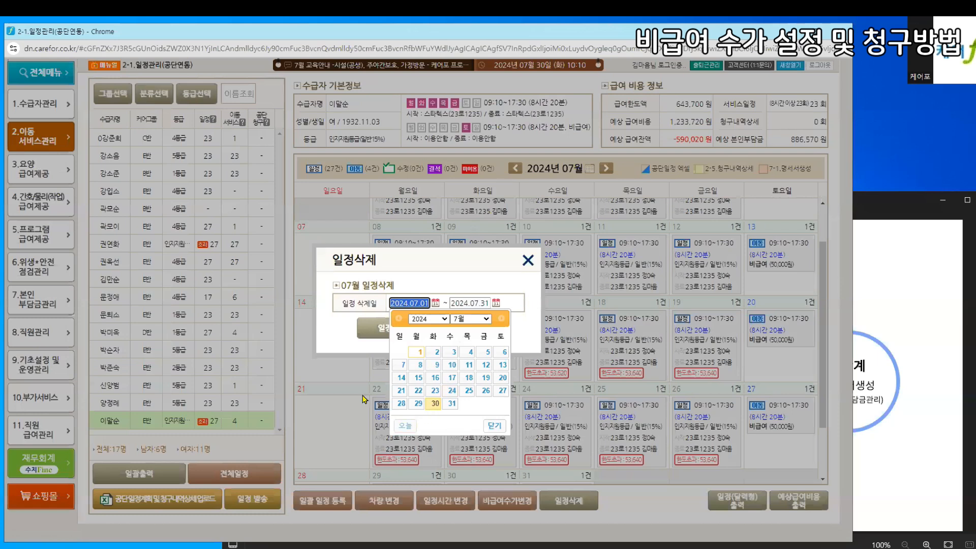
{"action": "left_click", "coordinate": [364, 330]}
{"action": "left_click", "coordinate": [381, 325]}
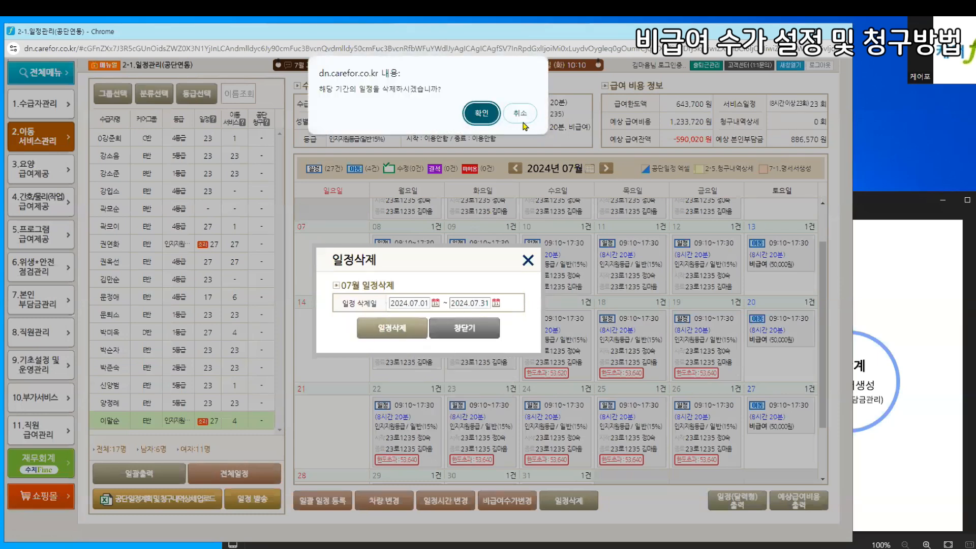
{"action": "left_click", "coordinate": [482, 114]}
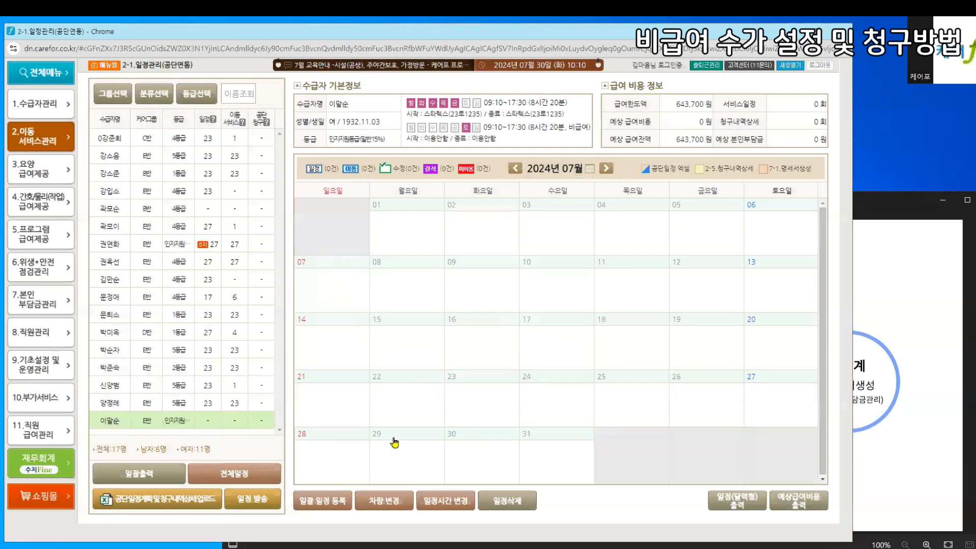
Bulk-register the recipient's weekday schedule for 2024.07.01 to 2024.07.10, leaving out the Saturday 비급여 entry
{"action": "left_click", "coordinate": [312, 501]}
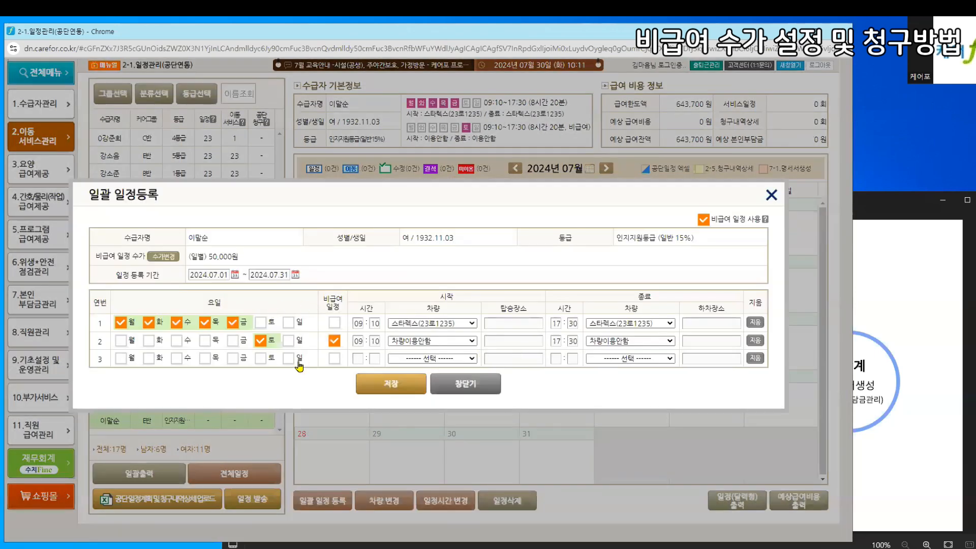
{"action": "left_click", "coordinate": [270, 272]}
{"action": "left_click", "coordinate": [318, 343]}
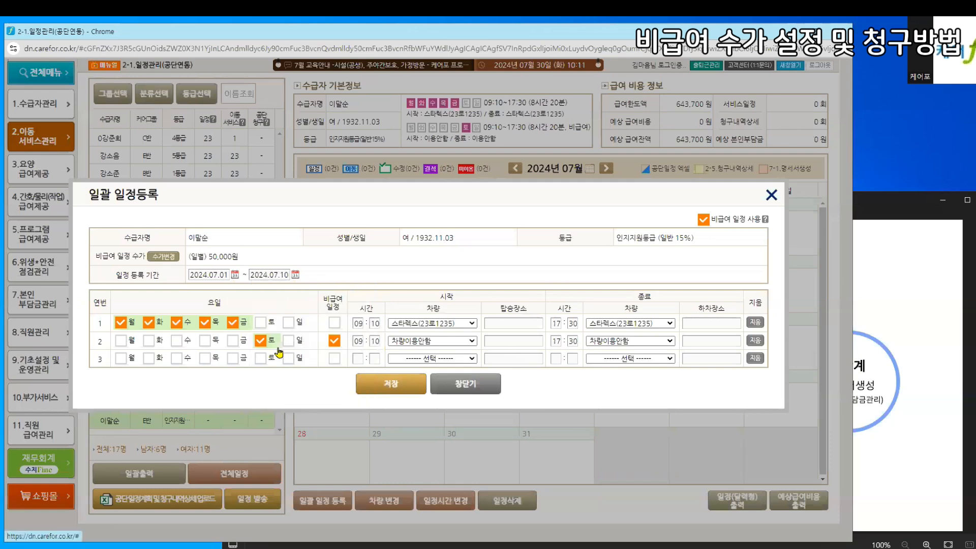
{"action": "left_click", "coordinate": [264, 342]}
{"action": "left_click", "coordinate": [334, 341]}
{"action": "left_click", "coordinate": [389, 385]}
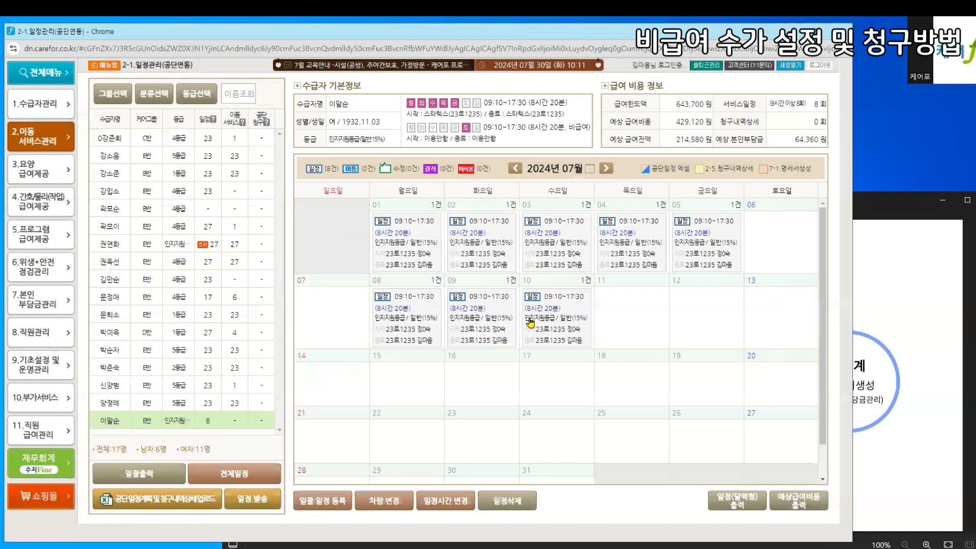
Bulk-register the Monday to Friday schedule for 2024.07.01 to 2024.07.31 as 비급여, with the Saturday 비급여 row cleared
{"action": "left_click", "coordinate": [330, 499]}
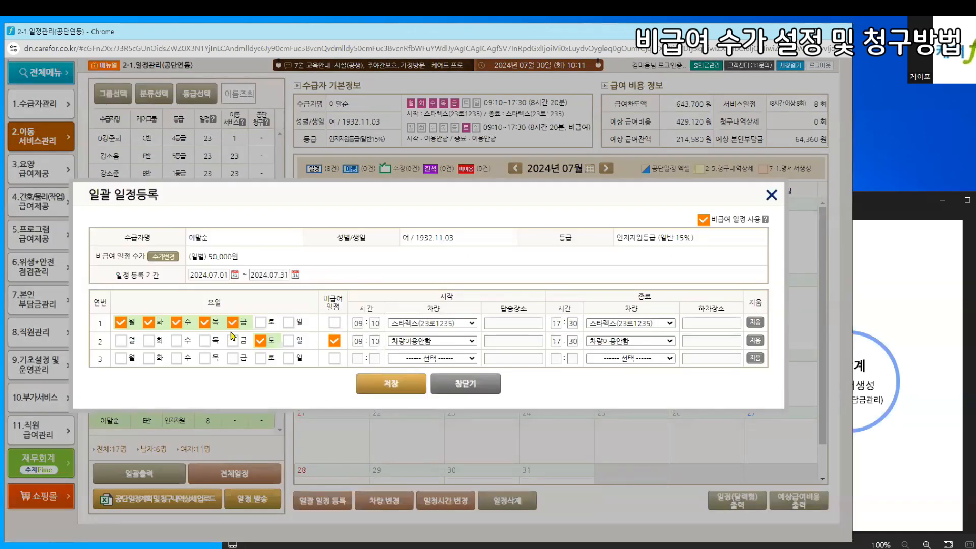
{"action": "left_click", "coordinate": [260, 341]}
{"action": "left_click", "coordinate": [334, 340]}
{"action": "left_click", "coordinate": [334, 323]}
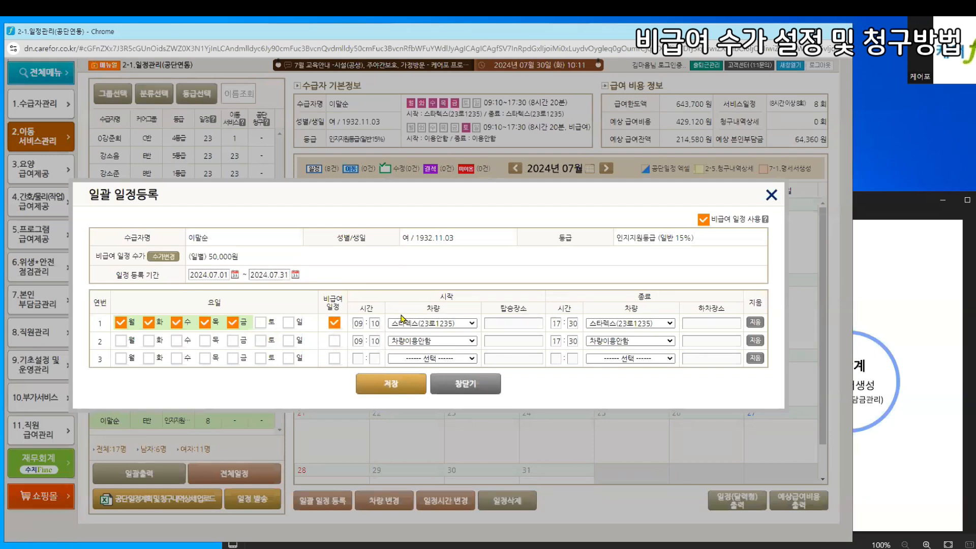
{"action": "left_click", "coordinate": [396, 385]}
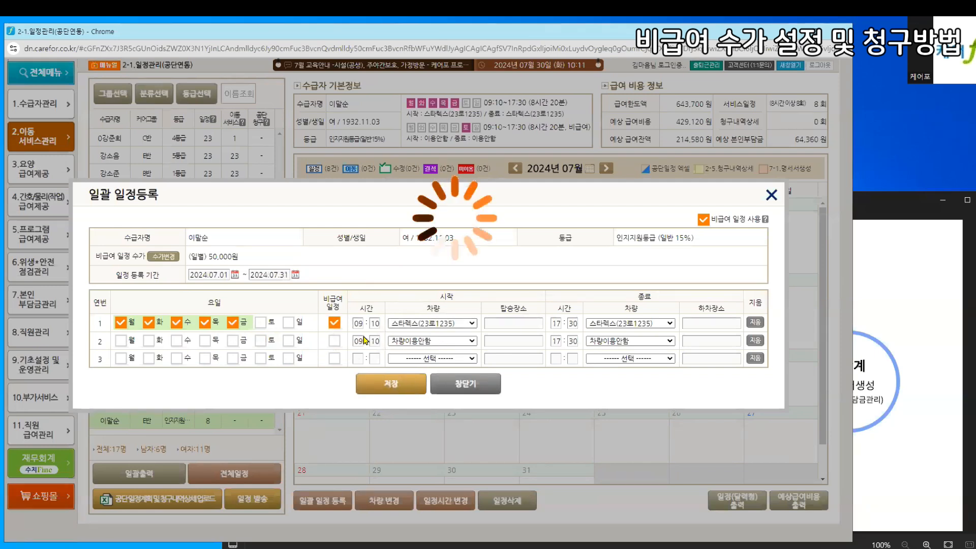
Examine the July 2024 calendar to see which days are regular benefit days and which are 비급여 days
{"action": "scroll", "coordinate": [460, 377], "scroll_direction": "down", "scroll_amount": 1}
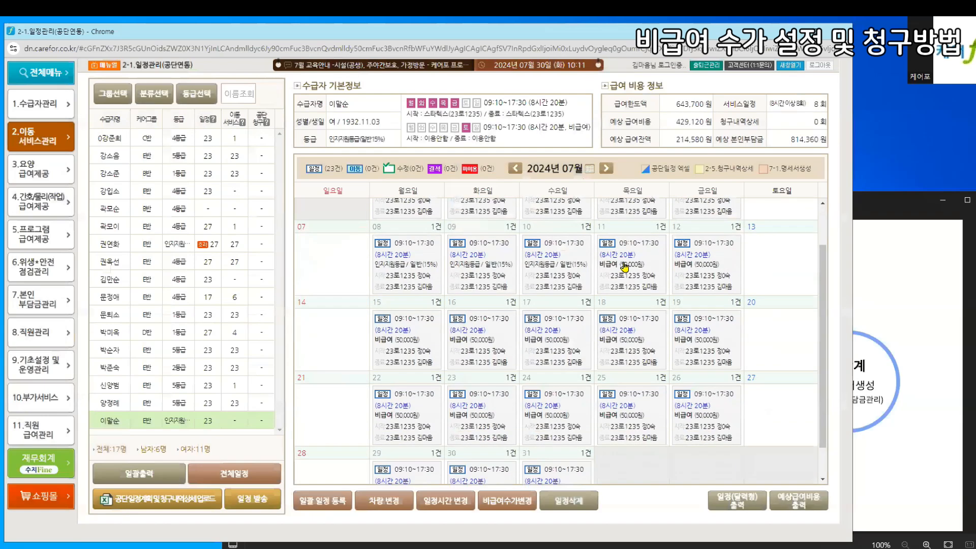
{"action": "scroll", "coordinate": [618, 269], "scroll_direction": "up", "scroll_amount": 1}
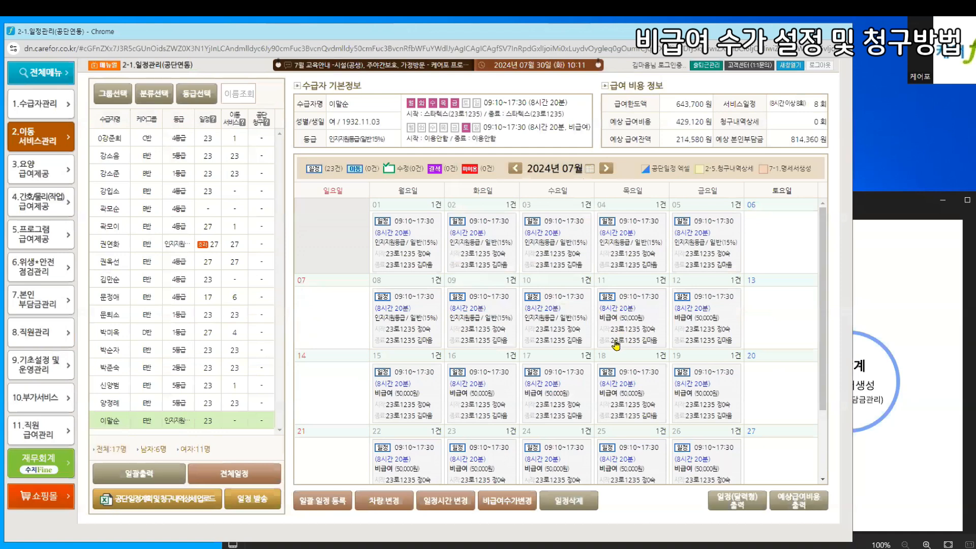
{"action": "scroll", "coordinate": [584, 386], "scroll_direction": "down", "scroll_amount": 2}
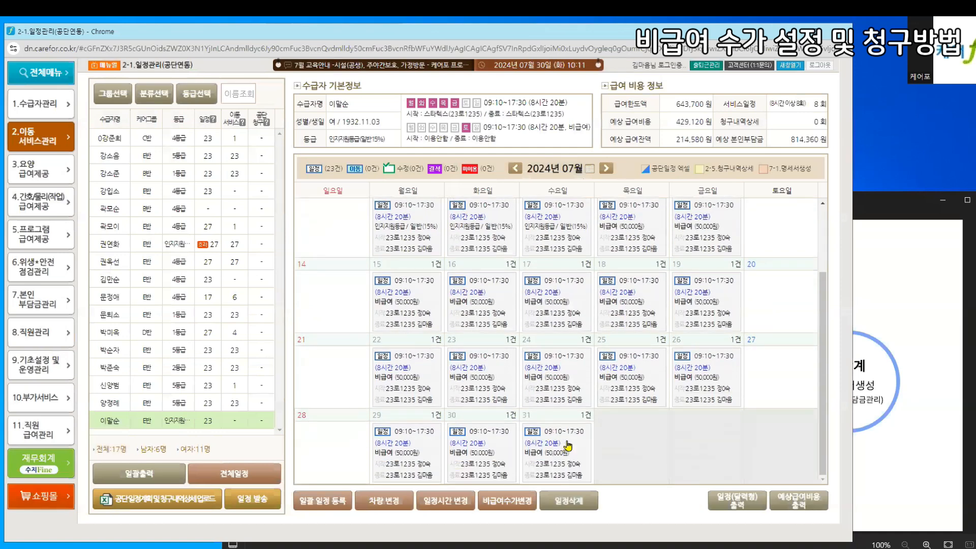
{"action": "scroll", "coordinate": [620, 325], "scroll_direction": "up", "scroll_amount": 2}
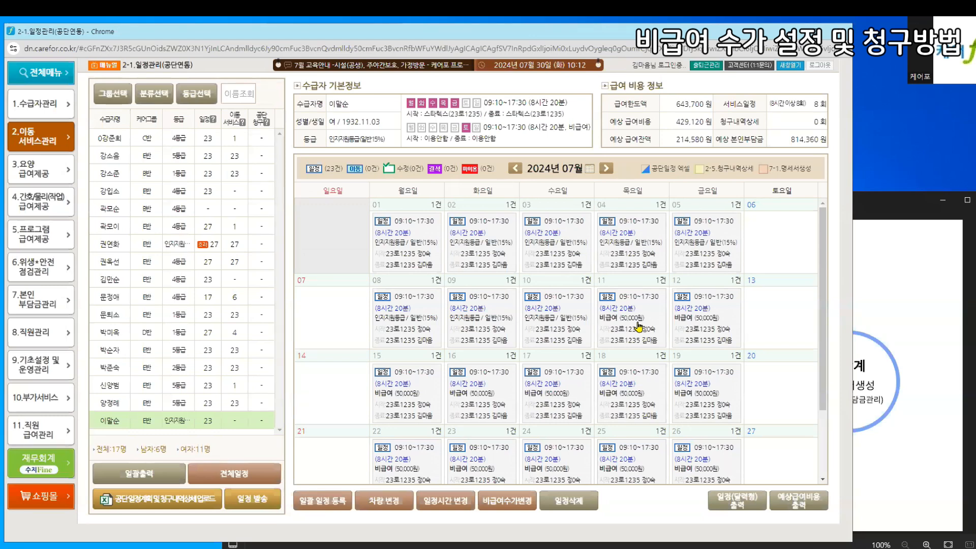
{"action": "scroll", "coordinate": [639, 325], "scroll_direction": "down", "scroll_amount": 2}
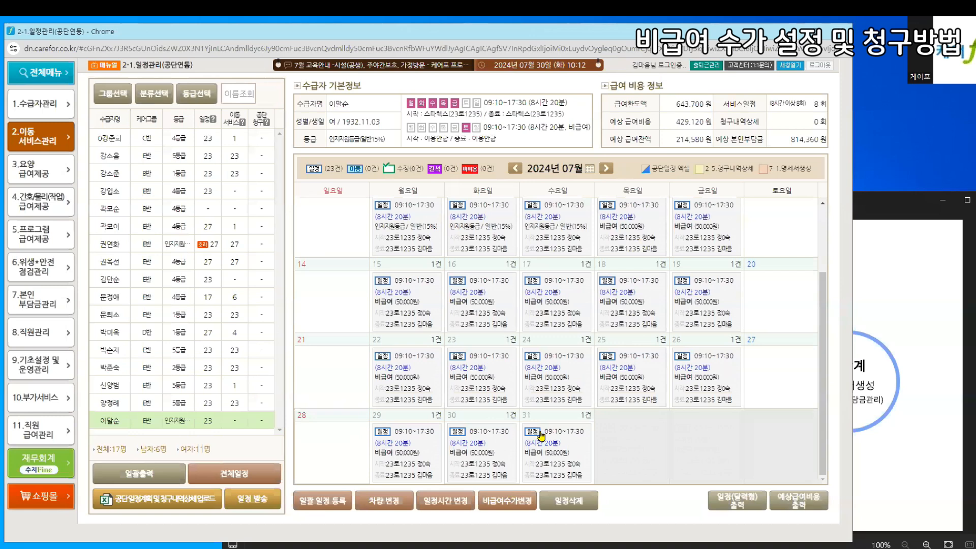
{"action": "scroll", "coordinate": [559, 396], "scroll_direction": "up", "scroll_amount": 2}
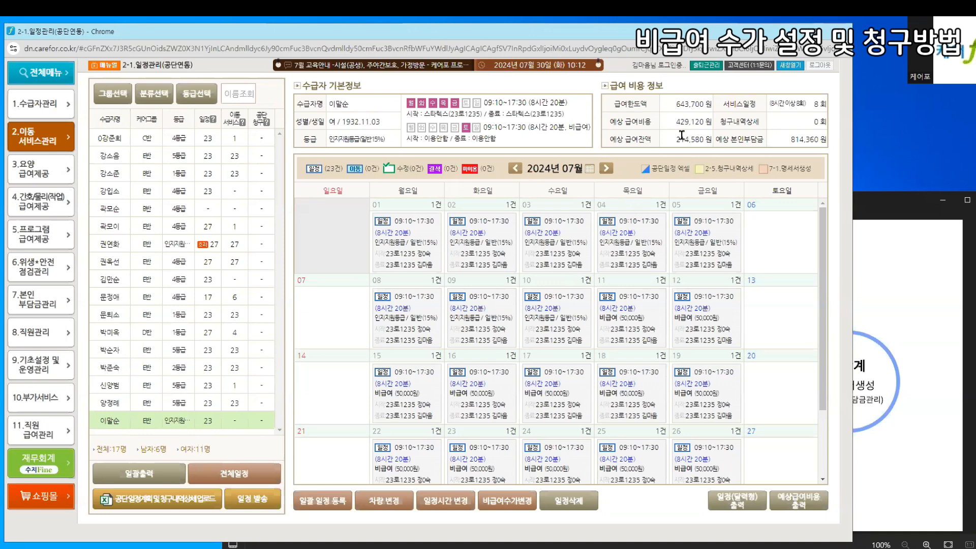
Open 2-6.공단 급여비용 청구 자료 in a new window and show the same 인지지원등급 recipient's July 2024 records
{"action": "left_click", "coordinate": [789, 67]}
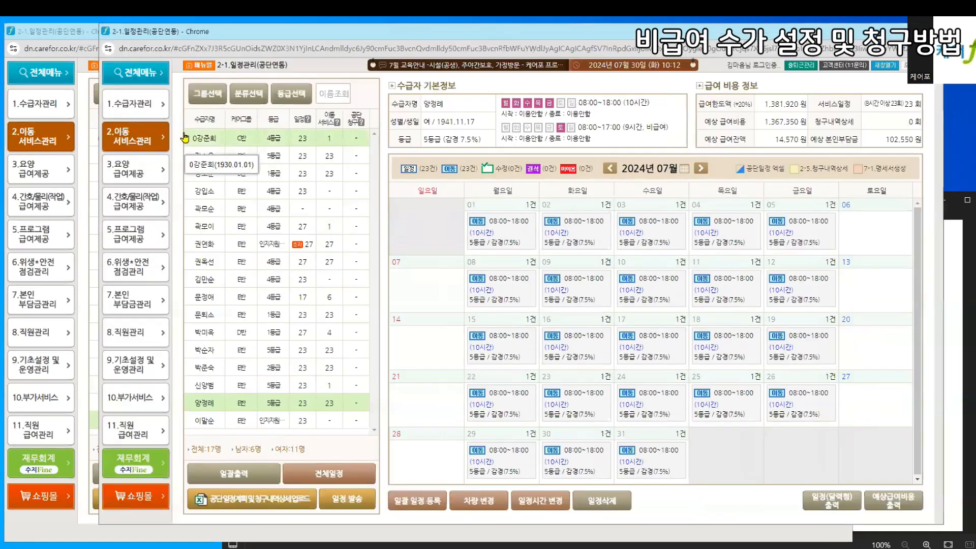
{"action": "mouse_move", "coordinate": [202, 140]}
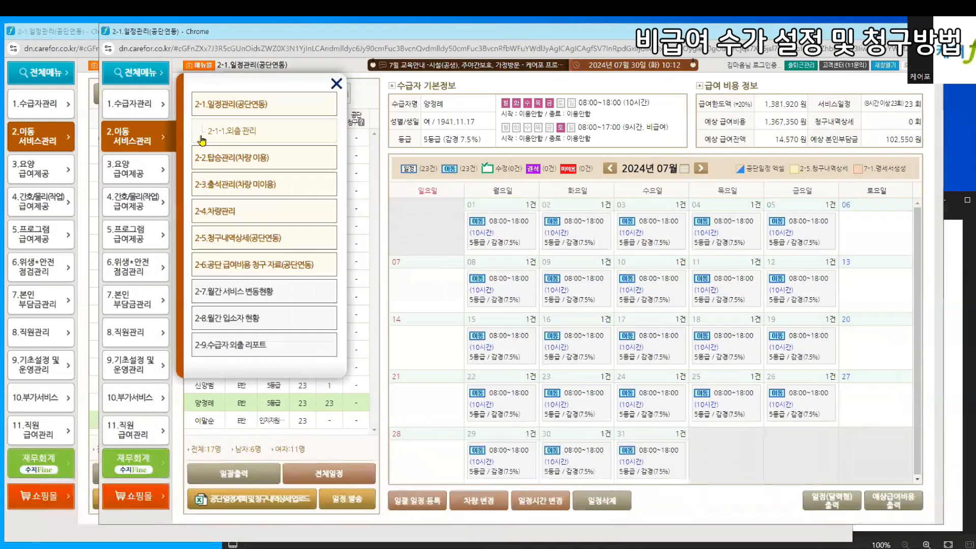
{"action": "left_click", "coordinate": [218, 265]}
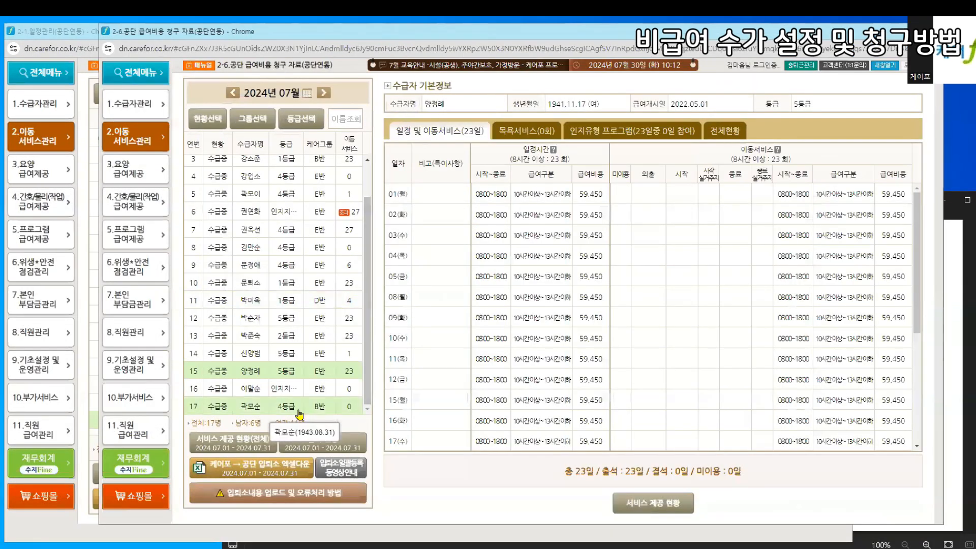
{"action": "left_click", "coordinate": [280, 390]}
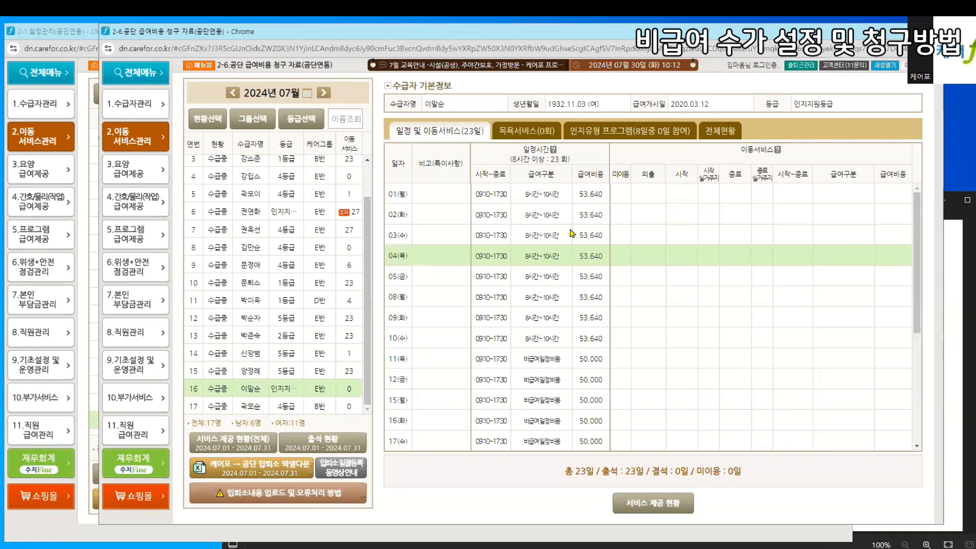
Compare the recipient's daily 급여구분 and 급여비용 on regular benefit days with those on the 비급여일정비용 days
{"action": "scroll", "coordinate": [494, 235], "scroll_direction": "down", "scroll_amount": 3}
{"action": "scroll", "coordinate": [494, 235], "scroll_direction": "up", "scroll_amount": 2}
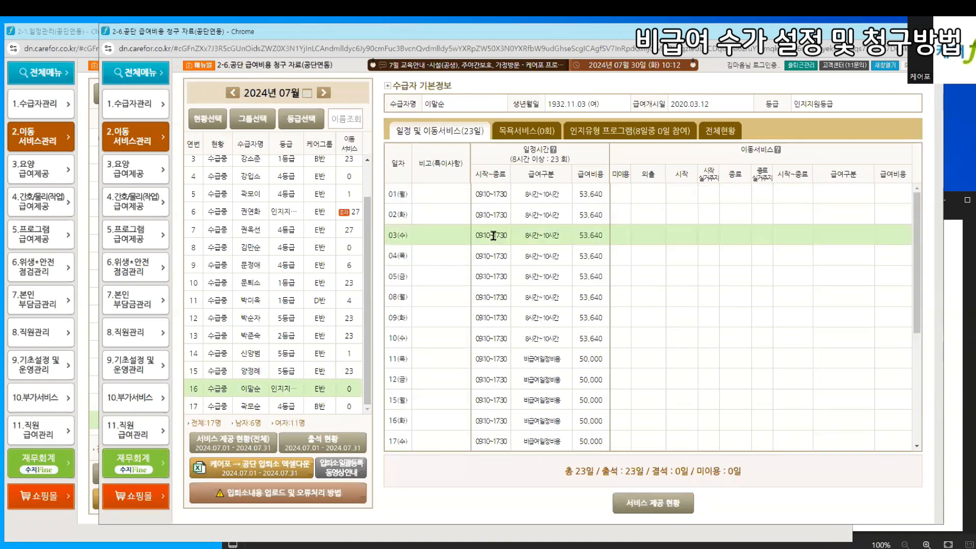
{"action": "left_click_drag", "start_coordinate": [477, 283], "coordinate": [610, 285]}
{"action": "scroll", "coordinate": [610, 285], "scroll_direction": "up", "scroll_amount": 1}
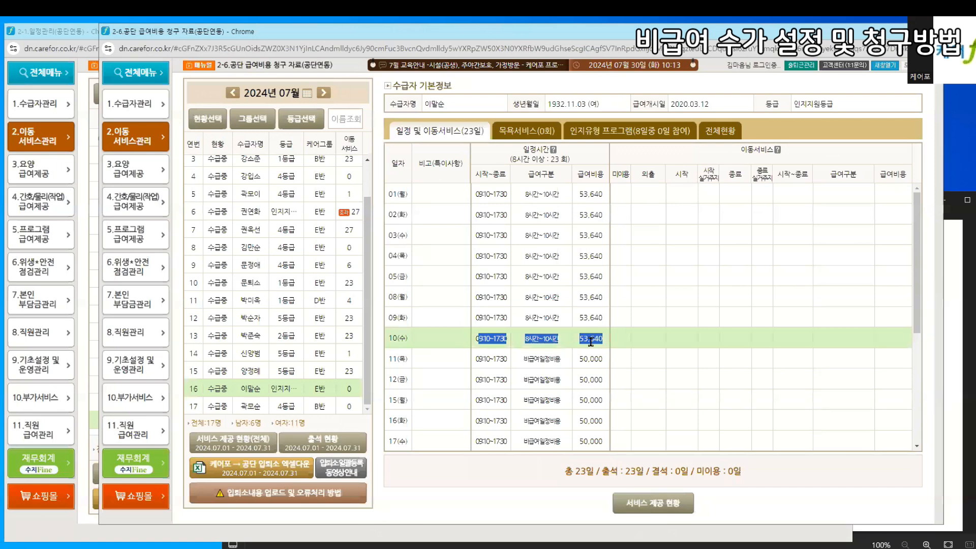
{"action": "left_click_drag", "start_coordinate": [476, 359], "coordinate": [542, 371]}
{"action": "scroll", "coordinate": [553, 398], "scroll_direction": "down", "scroll_amount": 4}
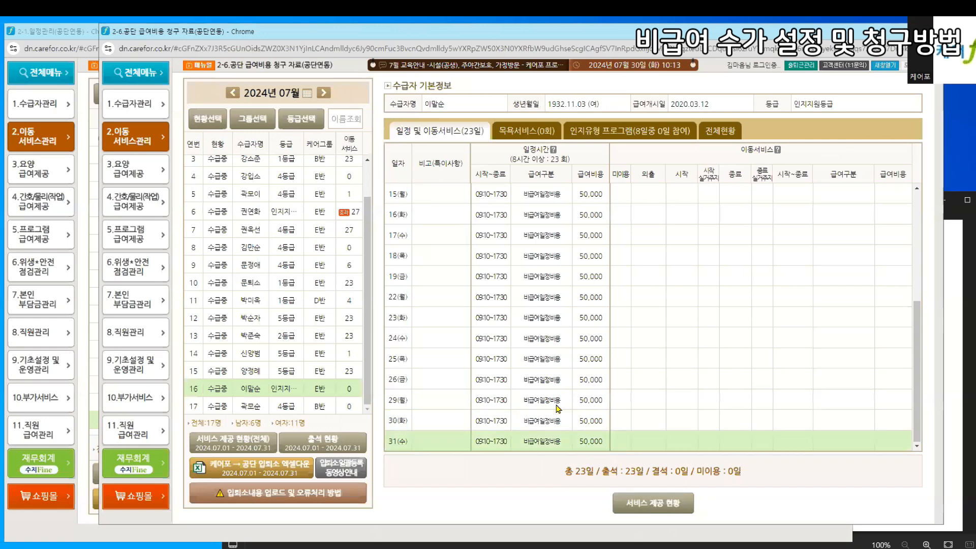
{"action": "scroll", "coordinate": [558, 408], "scroll_direction": "up", "scroll_amount": 1}
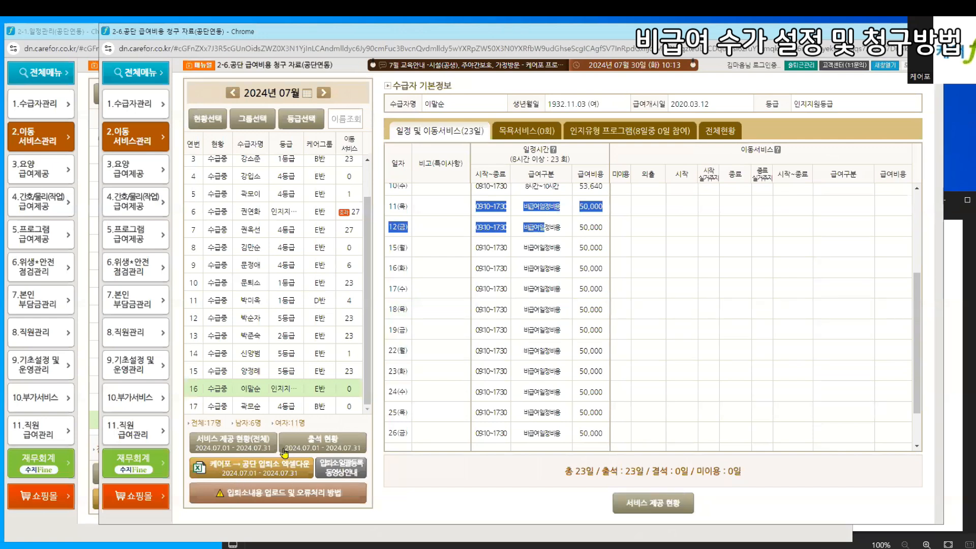
Return to the 일정관리 window and review the recipient's 예상급여비용 report, including the daily 본인부담금 and the total row
{"action": "key", "text": "alt+Tab"}
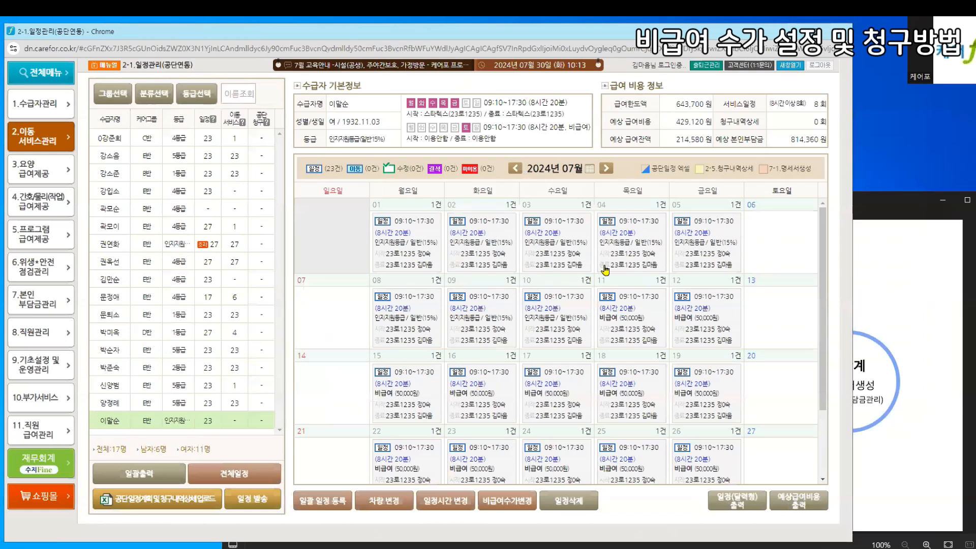
{"action": "left_click", "coordinate": [779, 507]}
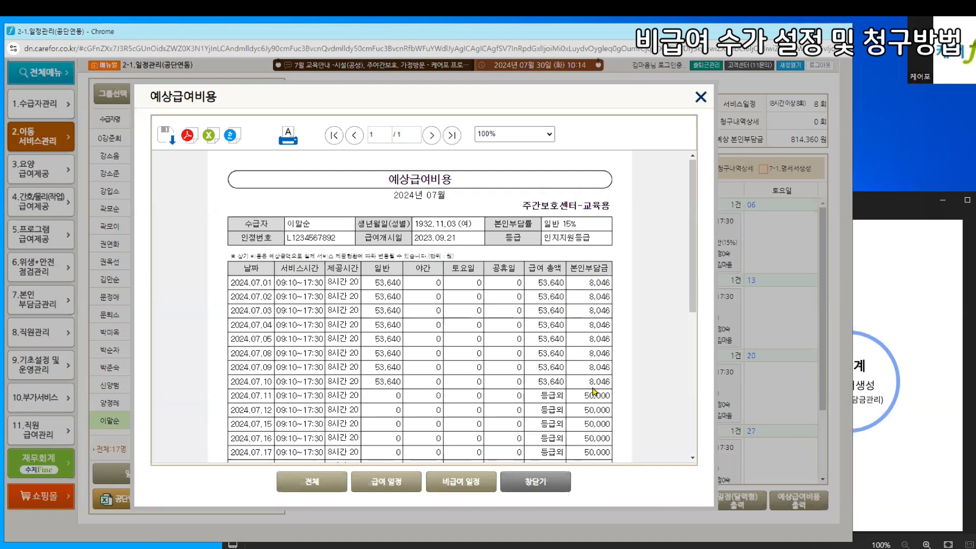
{"action": "scroll", "coordinate": [561, 382], "scroll_direction": "down", "scroll_amount": 1}
{"action": "scroll", "coordinate": [549, 377], "scroll_direction": "down", "scroll_amount": 4}
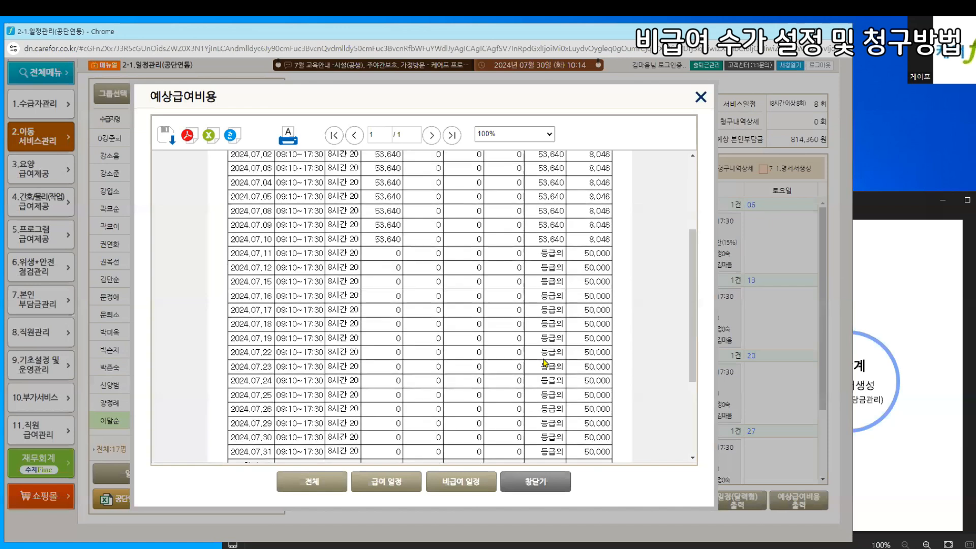
{"action": "scroll", "coordinate": [547, 376], "scroll_direction": "up", "scroll_amount": 3}
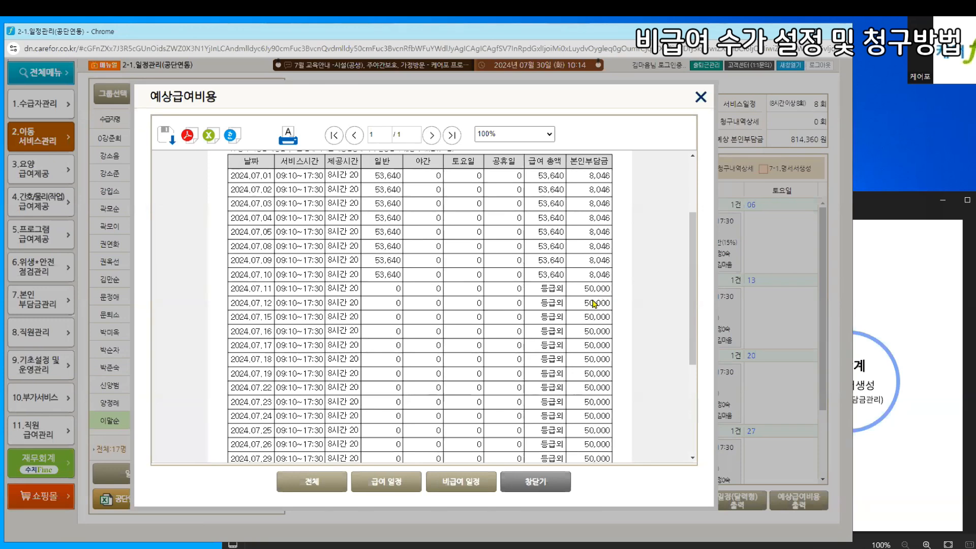
{"action": "scroll", "coordinate": [590, 299], "scroll_direction": "down", "scroll_amount": 5}
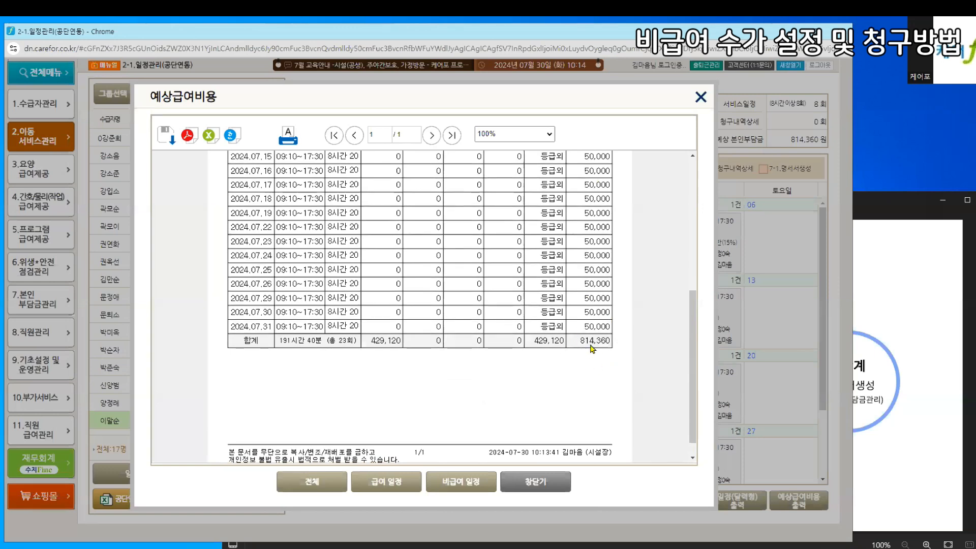
{"action": "left_click", "coordinate": [520, 486]}
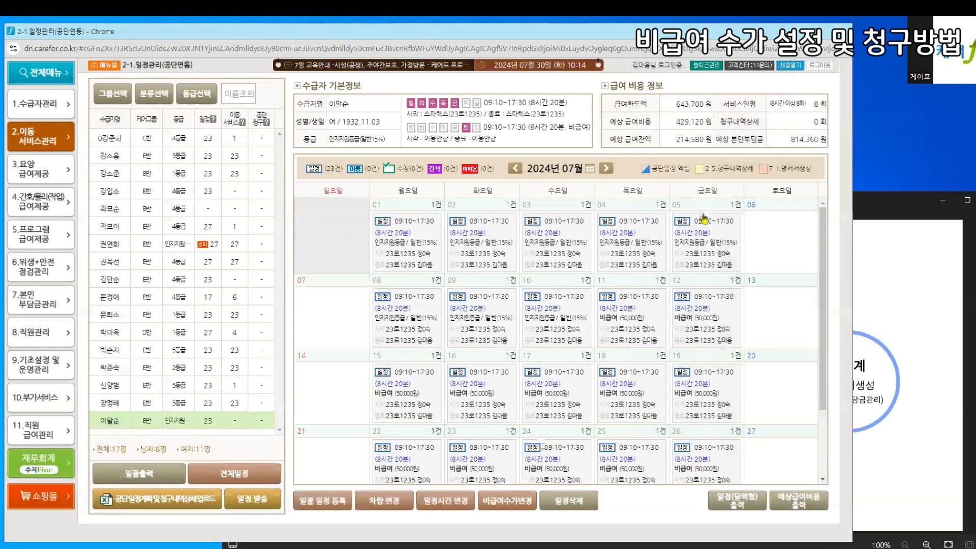
Examine the 예상 급여비용 and 예상 본인부담금 amounts in the recipient's 급여 비용 정보
{"action": "left_click_drag", "start_coordinate": [791, 139], "coordinate": [821, 136]}
{"action": "left_click_drag", "start_coordinate": [615, 122], "coordinate": [698, 119]}
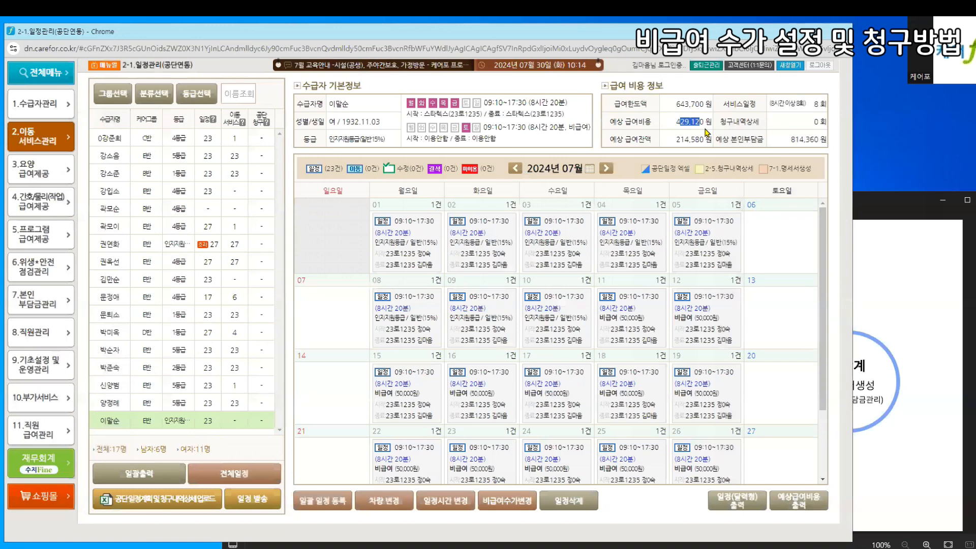
{"action": "left_click", "coordinate": [678, 122]}
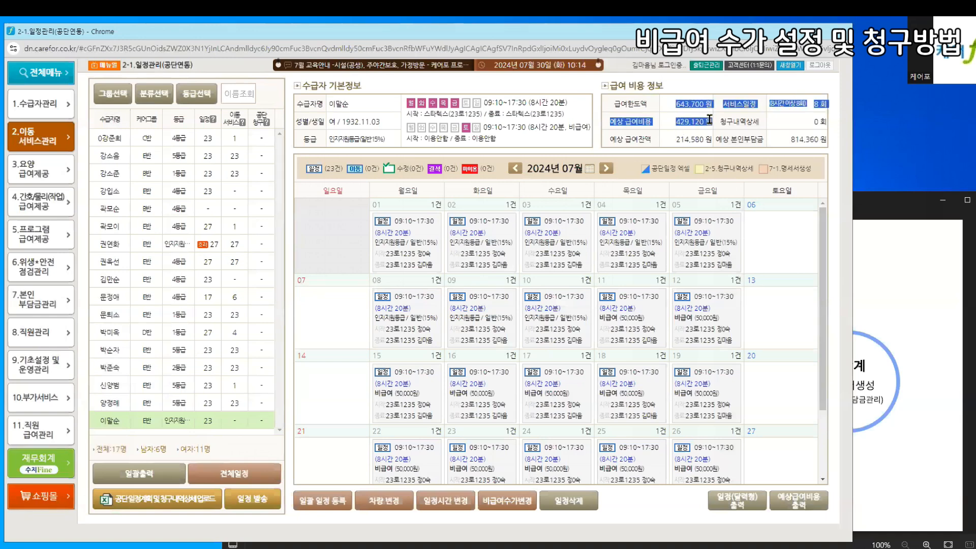
{"action": "left_click_drag", "start_coordinate": [730, 137], "coordinate": [806, 138]}
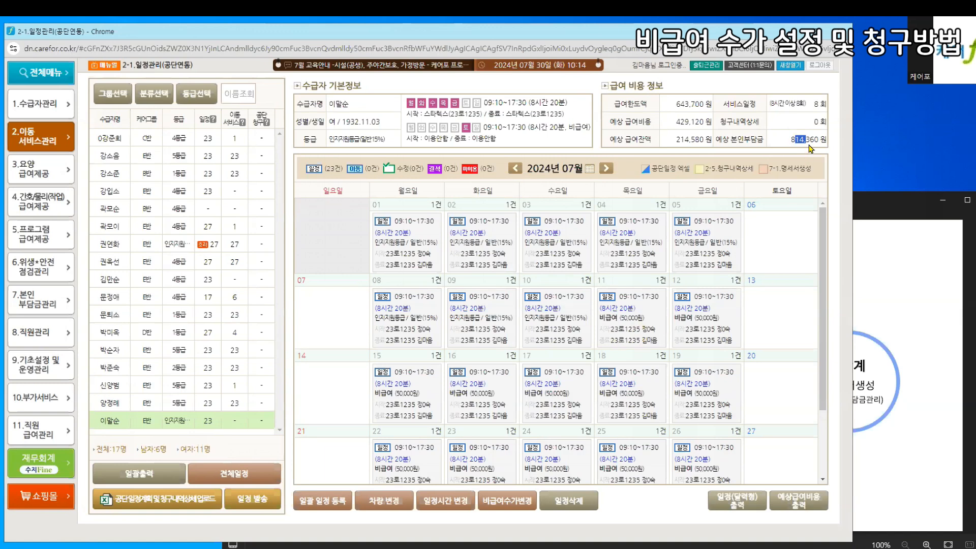
{"action": "left_click_drag", "start_coordinate": [789, 144], "coordinate": [821, 143]}
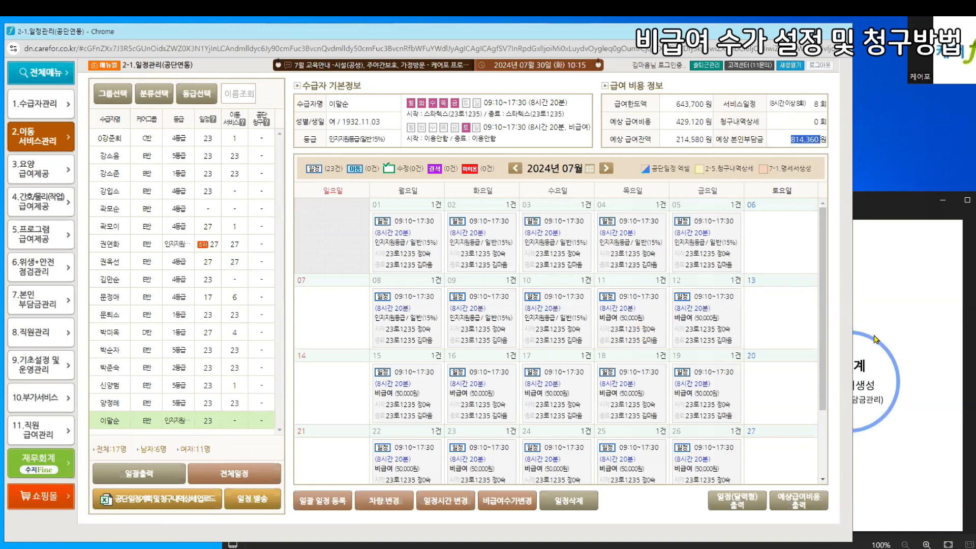
Check the third stage in the 비급여수가청구서생성.png diagram and open 7-1.본인부담금 청구관리 for July 2024 in the second window
{"action": "left_click", "coordinate": [877, 303]}
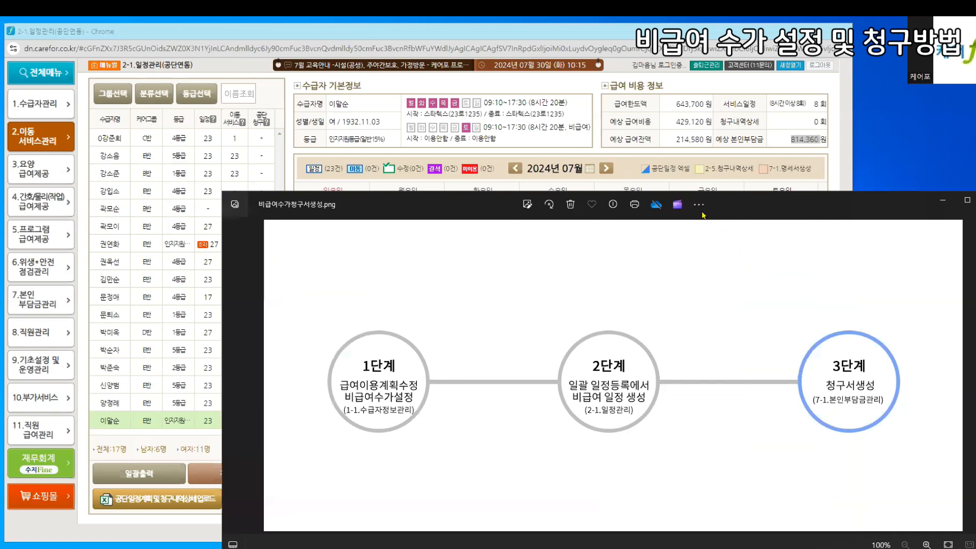
{"action": "left_click", "coordinate": [636, 121]}
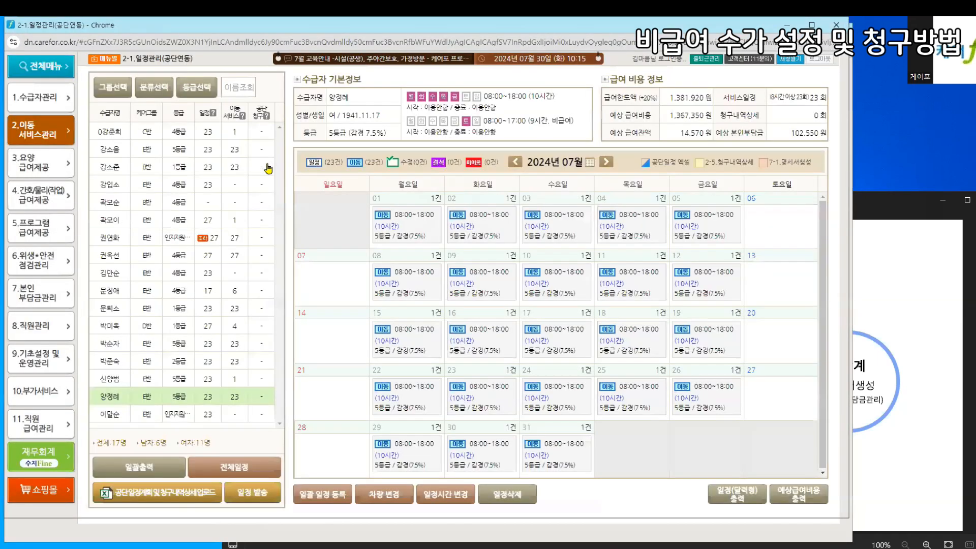
{"action": "left_click", "coordinate": [31, 303]}
{"action": "left_click", "coordinate": [168, 198]}
{"action": "scroll", "coordinate": [436, 305], "scroll_direction": "up", "scroll_amount": 3}
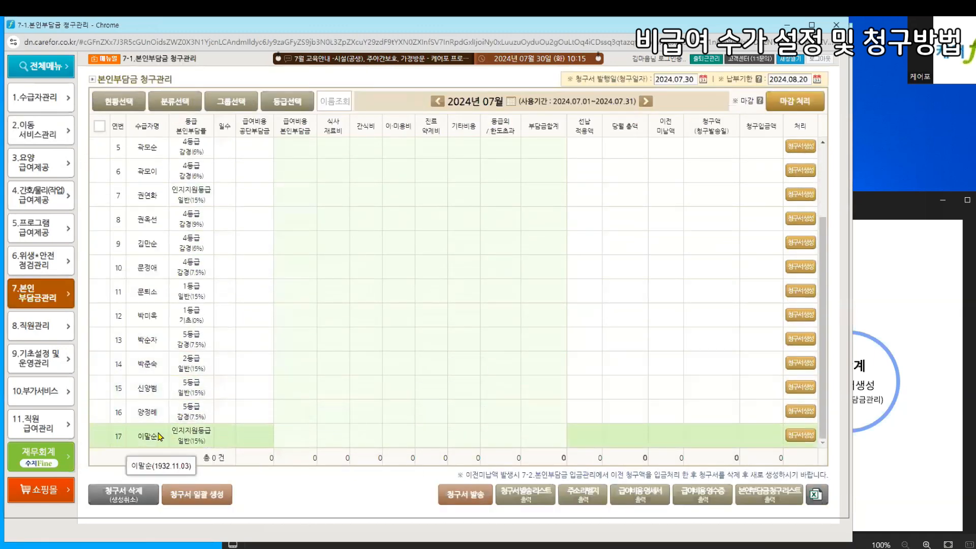
Generate the July 2024 청구서 for the 인지지원등급 recipient in row 17, accepting the schedule-based billing notice
{"action": "left_click_drag", "start_coordinate": [133, 437], "coordinate": [807, 435]}
{"action": "left_click", "coordinate": [807, 435]}
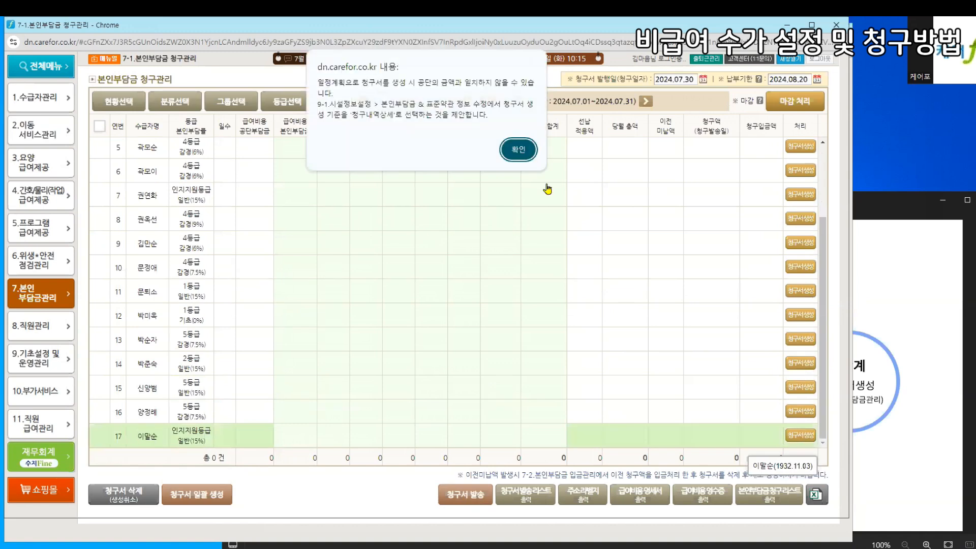
{"action": "left_click", "coordinate": [519, 149]}
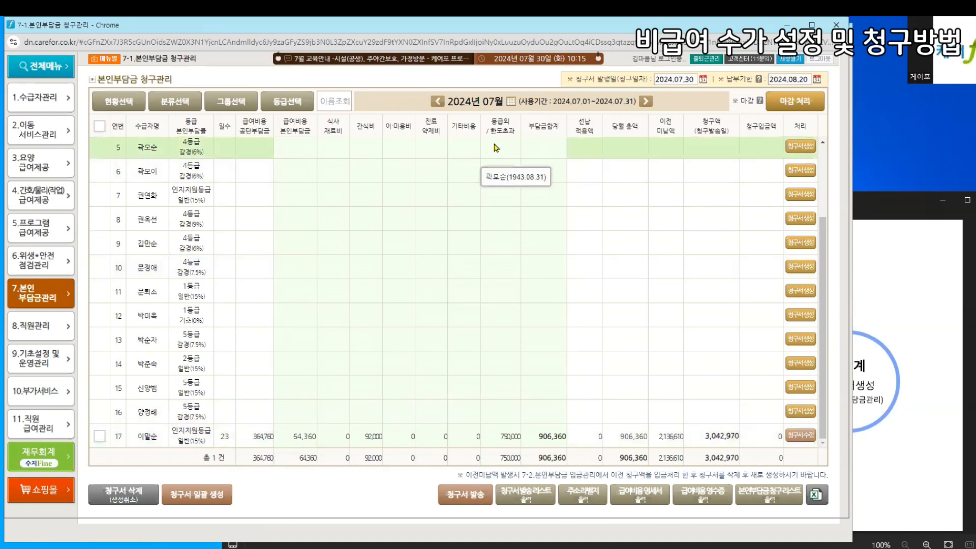
Open the row 17 recipient's July 2024 청구서 and examine its 등급외/한도초과 amount and 등급외비용 column
{"action": "left_click_drag", "start_coordinate": [490, 119], "coordinate": [515, 133]}
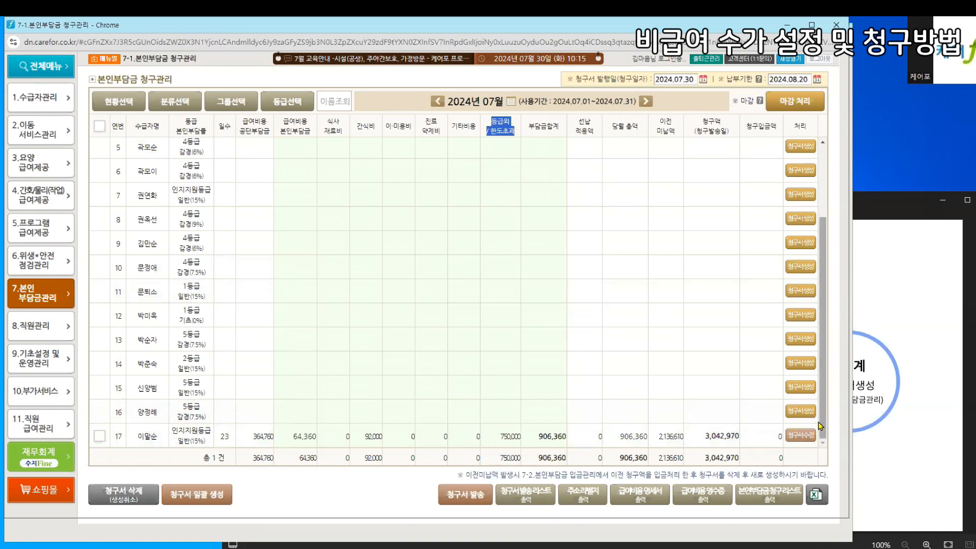
{"action": "left_click", "coordinate": [801, 434]}
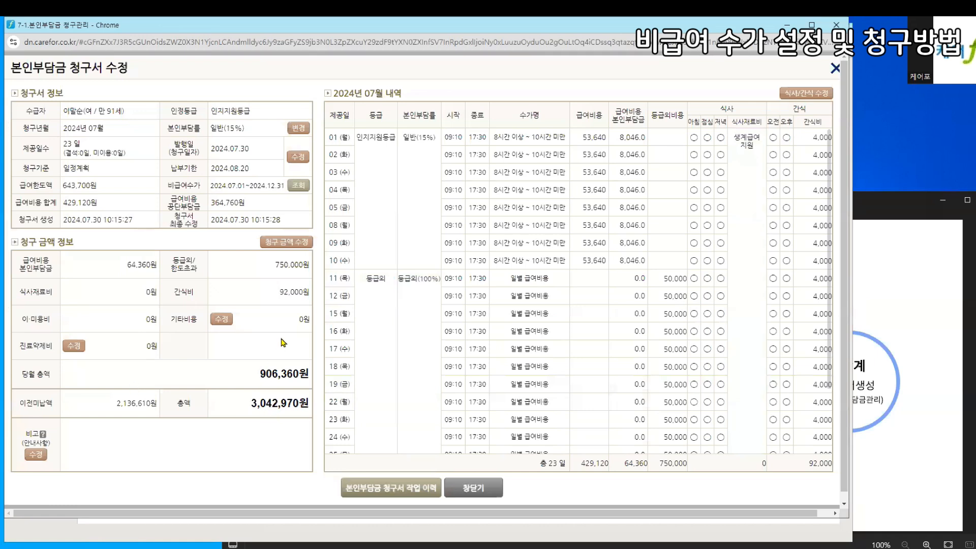
{"action": "left_click_drag", "start_coordinate": [269, 265], "coordinate": [296, 260]}
{"action": "left_click_drag", "start_coordinate": [652, 115], "coordinate": [696, 119]}
{"action": "left_click", "coordinate": [677, 111]}
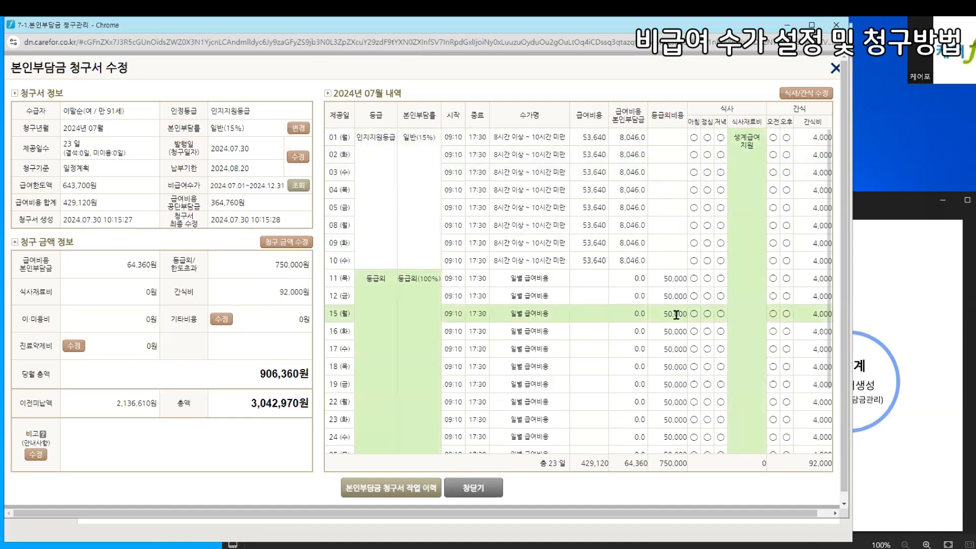
Review the daily 등급외비용 entries, the total row and the 식사재료비 support entry, and close the 청구서
{"action": "scroll", "coordinate": [678, 376], "scroll_direction": "down", "scroll_amount": 2}
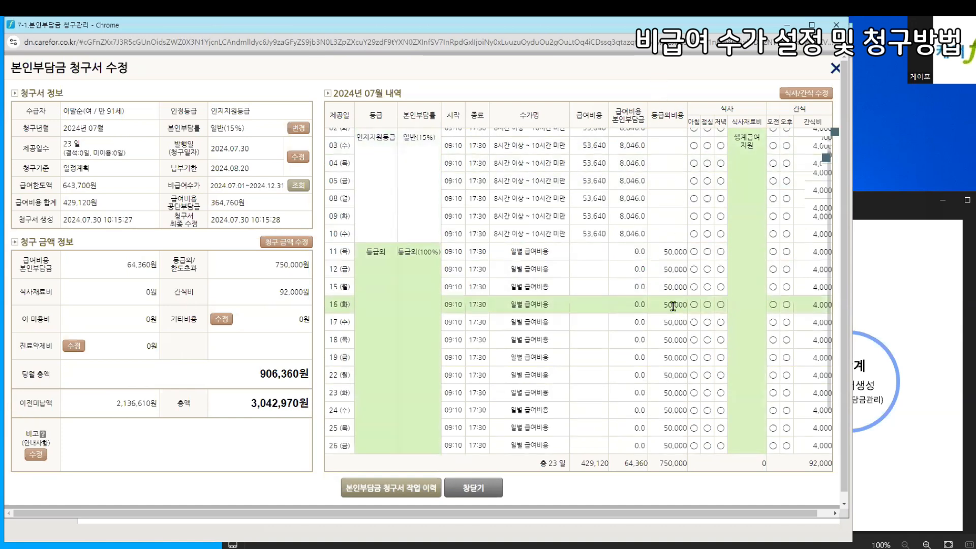
{"action": "scroll", "coordinate": [677, 384], "scroll_direction": "down", "scroll_amount": 1}
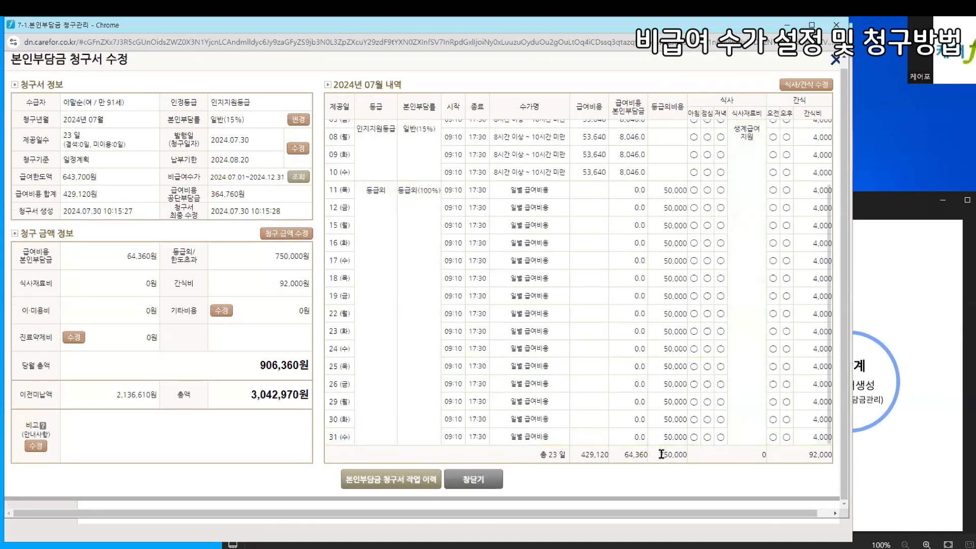
{"action": "left_click_drag", "start_coordinate": [625, 455], "coordinate": [682, 456]}
{"action": "scroll", "coordinate": [676, 356], "scroll_direction": "up", "scroll_amount": 2}
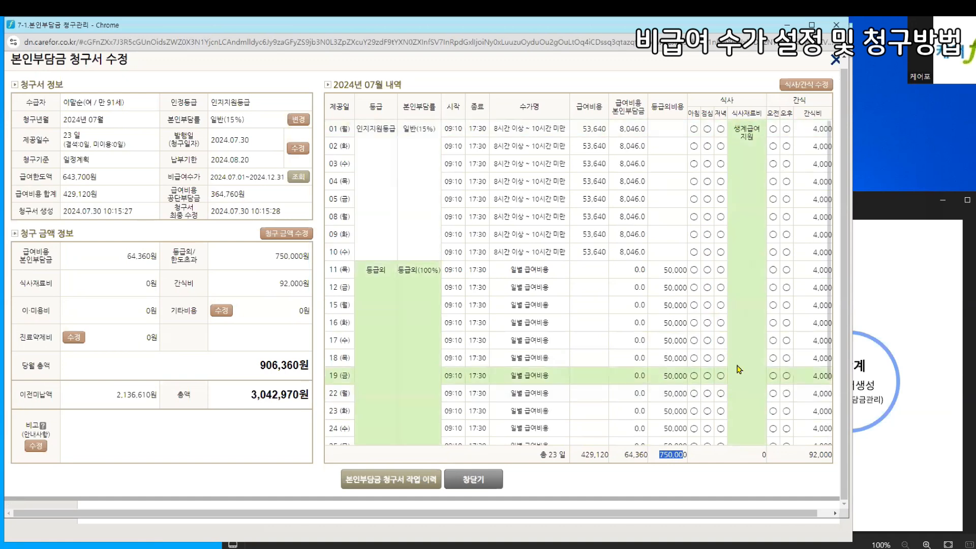
{"action": "left_click", "coordinate": [750, 130]}
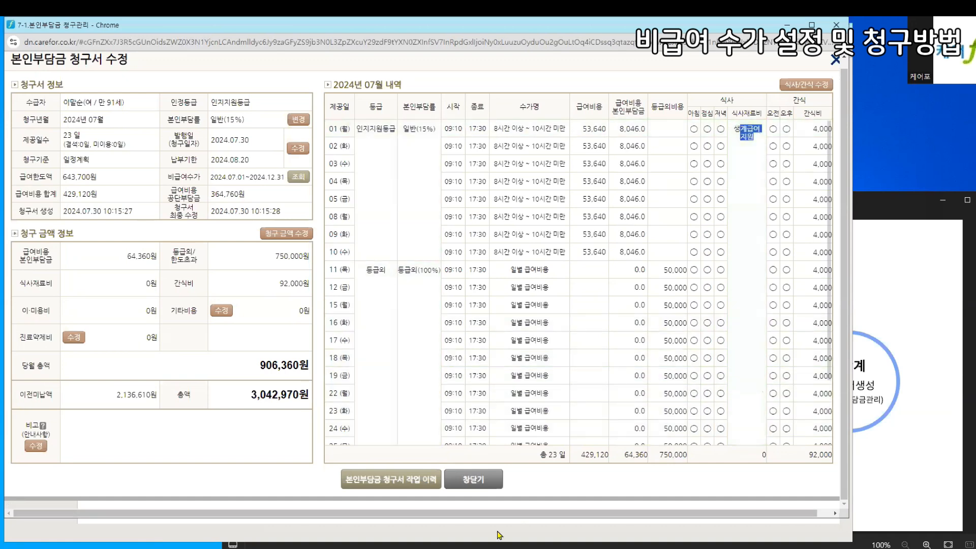
{"action": "left_click", "coordinate": [486, 479]}
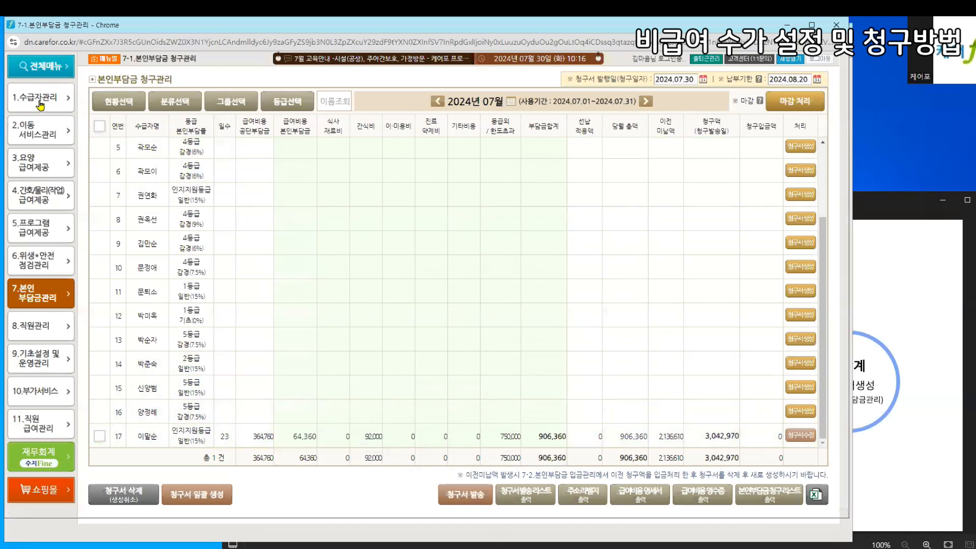
Delete the July 2024 청구서 of the recipient in row 17
{"action": "left_click", "coordinate": [99, 436]}
{"action": "left_click", "coordinate": [117, 498]}
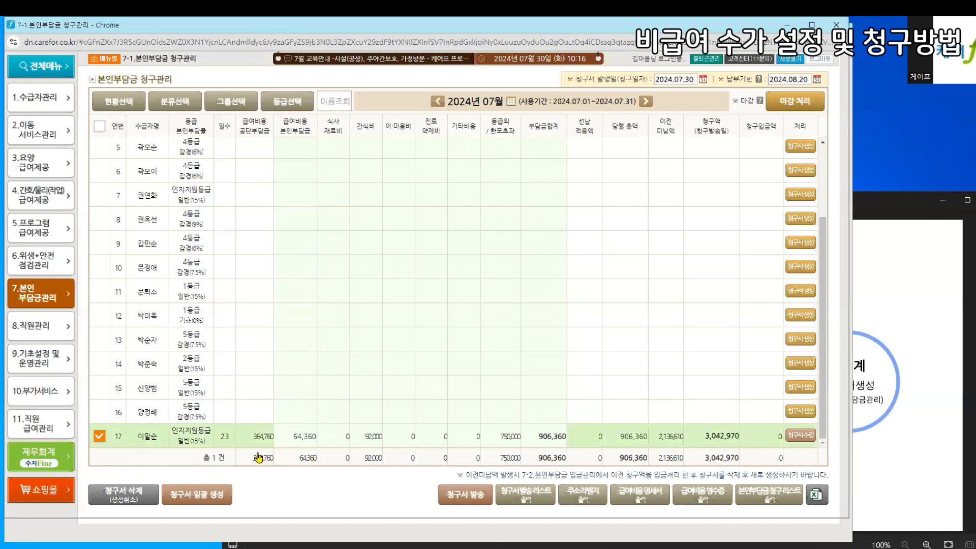
{"action": "left_click", "coordinate": [489, 134]}
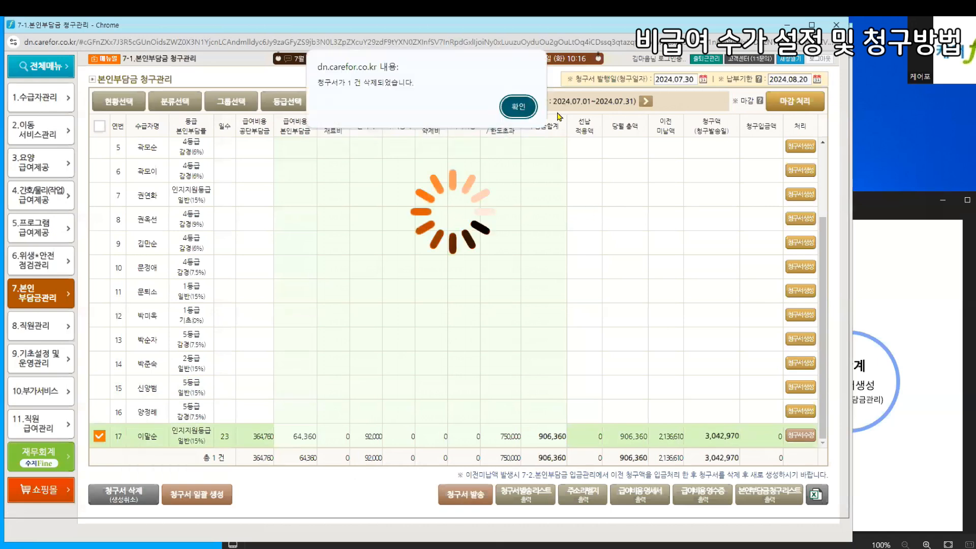
{"action": "left_click", "coordinate": [507, 108]}
In 1-1.수급자 정보관리, remove 식사재료비 from the row 17 recipient's 생계급여 지원 record dated 2023.03.15 and save it
{"action": "left_click", "coordinate": [58, 105]}
{"action": "left_click", "coordinate": [165, 102]}
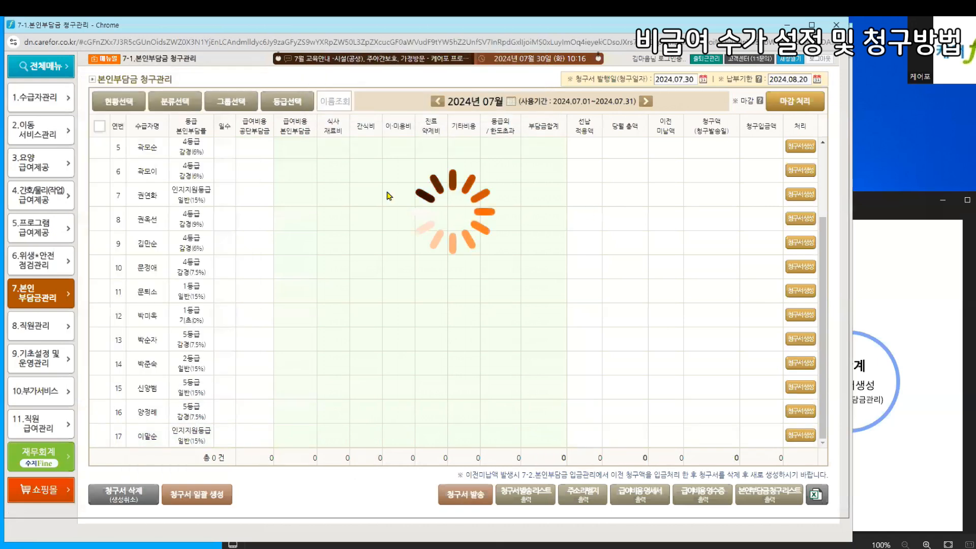
{"action": "left_click", "coordinate": [207, 407]}
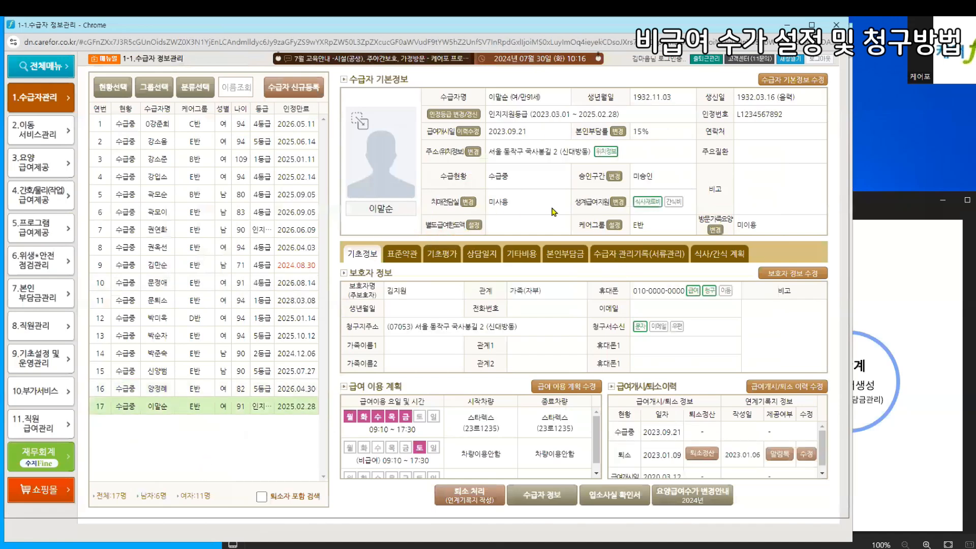
{"action": "left_click", "coordinate": [619, 202]}
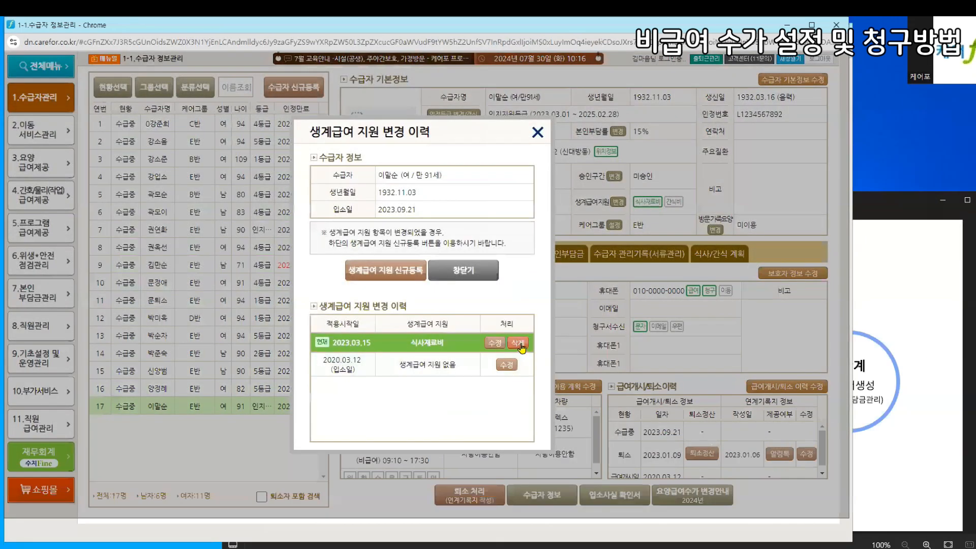
{"action": "left_click", "coordinate": [496, 343]}
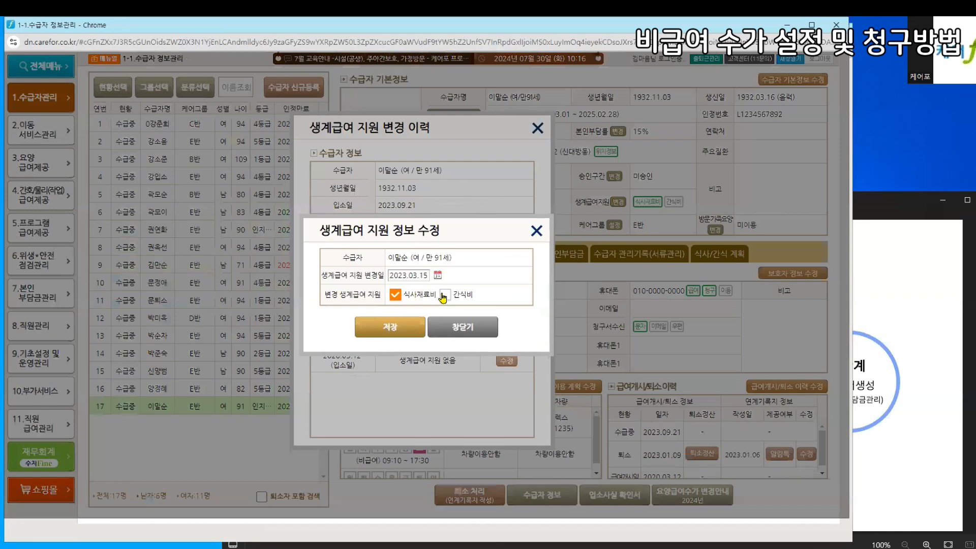
{"action": "left_click", "coordinate": [385, 330]}
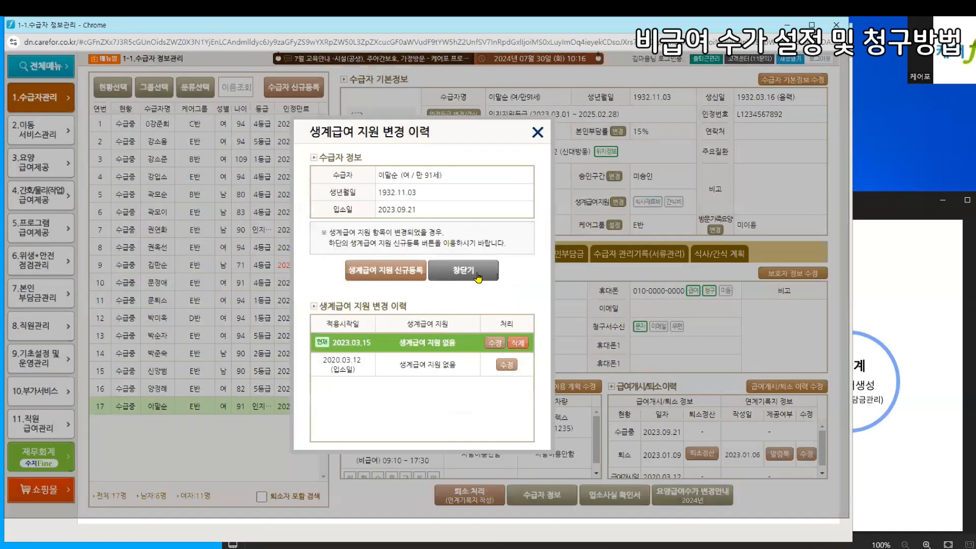
{"action": "left_click", "coordinate": [478, 274]}
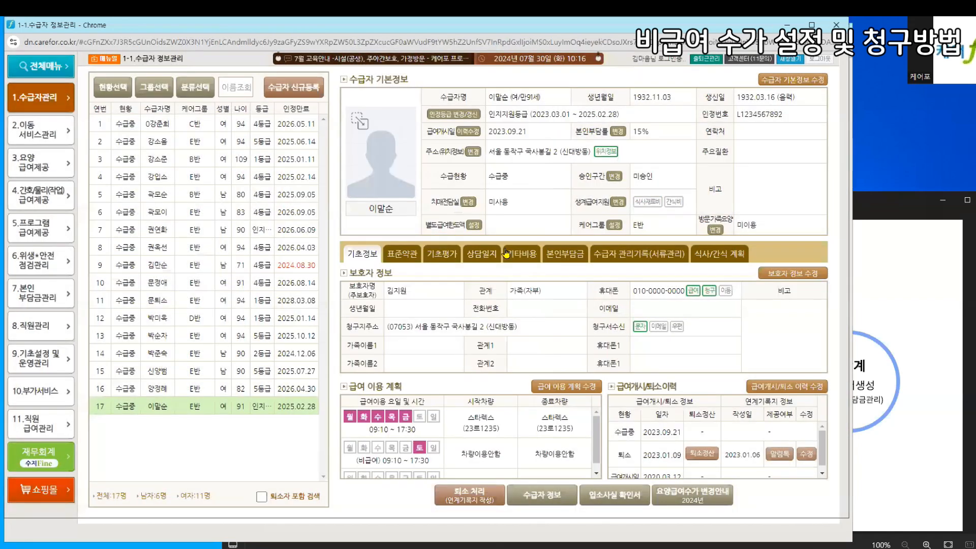
Open 2-1.일정관리, check the recipient's July 2024 비급여수가 변경 settings, and close them
{"action": "left_click", "coordinate": [50, 300]}
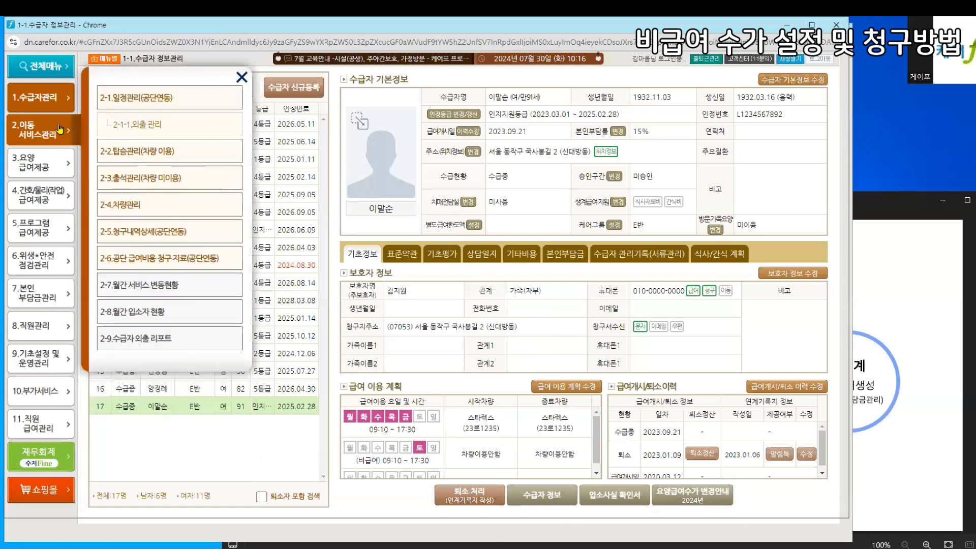
{"action": "left_click", "coordinate": [135, 96]}
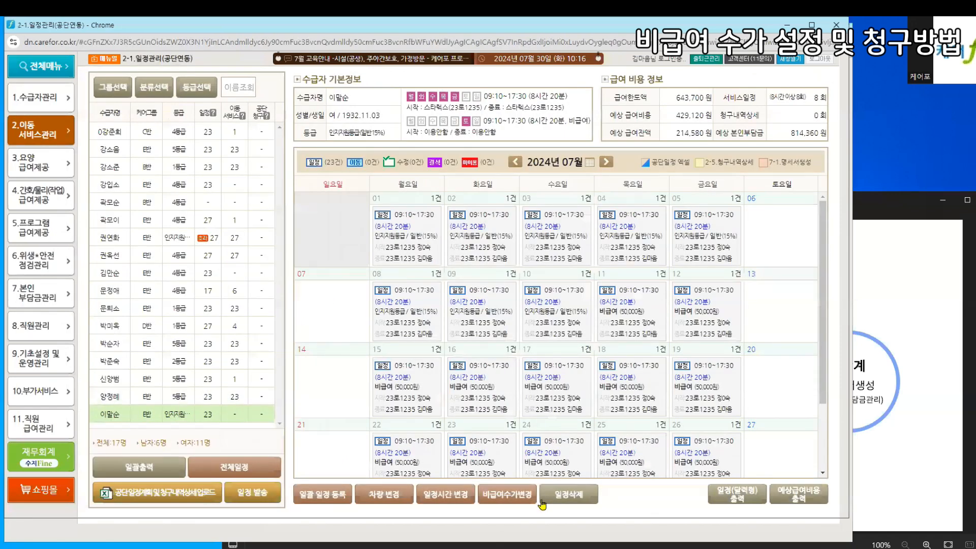
{"action": "left_click", "coordinate": [497, 501]}
{"action": "left_click", "coordinate": [370, 438]}
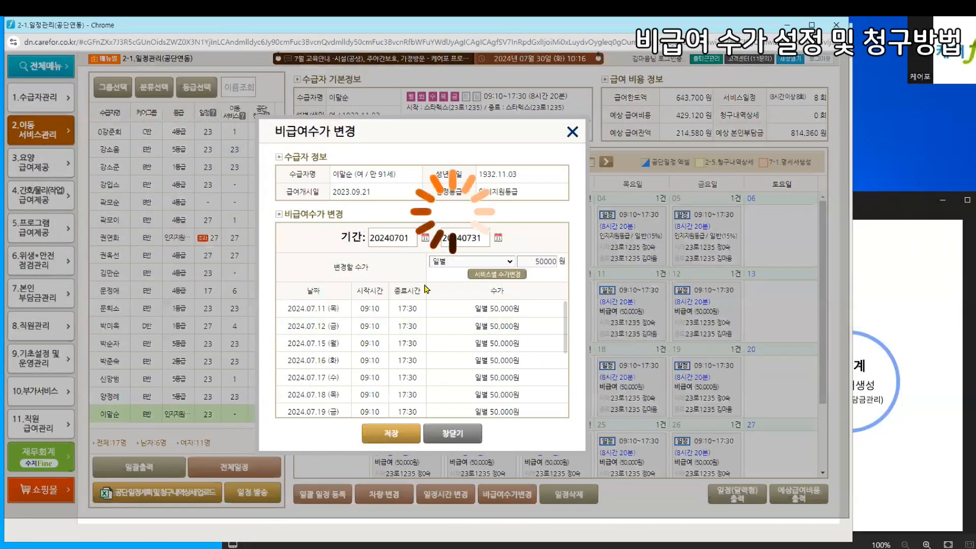
{"action": "left_click", "coordinate": [453, 441]}
Return to 7-1.본인부담금 청구관리 and regenerate the July 2024 청구서 for the recipient in row 17
{"action": "mouse_move", "coordinate": [52, 307]}
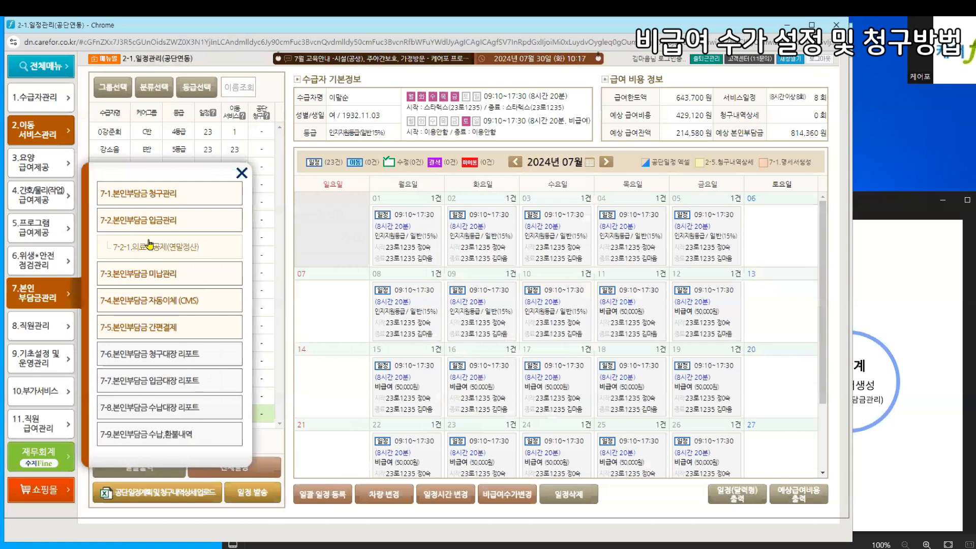
{"action": "left_click", "coordinate": [141, 199]}
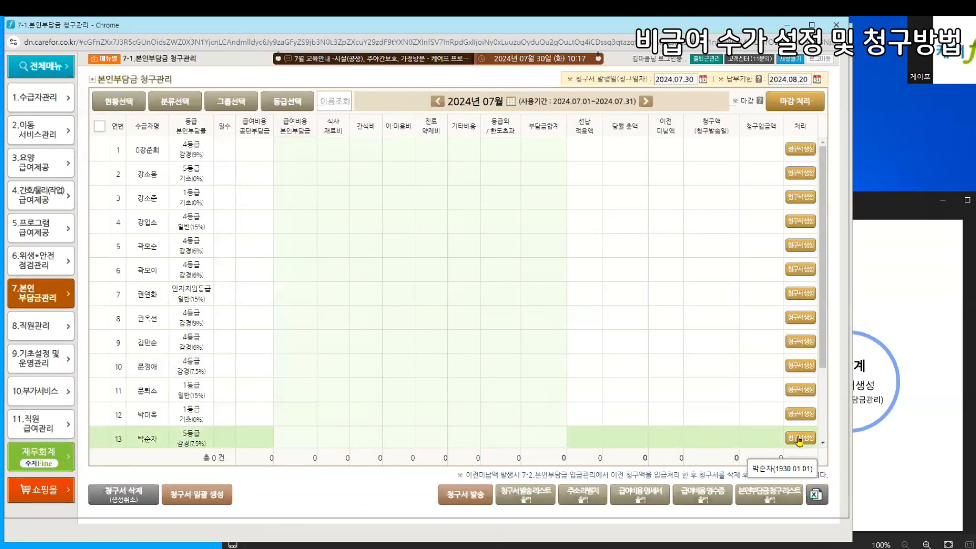
{"action": "scroll", "coordinate": [799, 437], "scroll_direction": "down", "scroll_amount": 4}
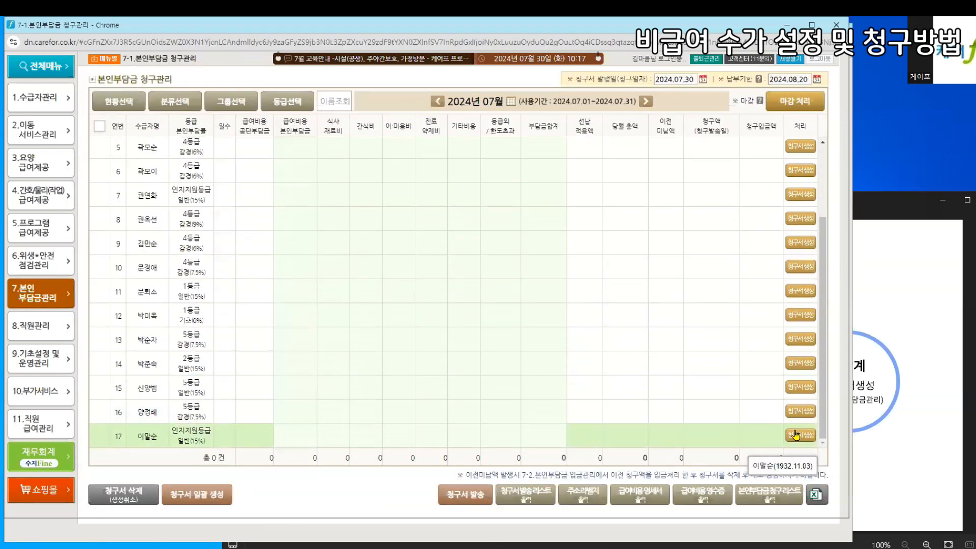
{"action": "left_click", "coordinate": [800, 434]}
{"action": "left_click", "coordinate": [528, 151]}
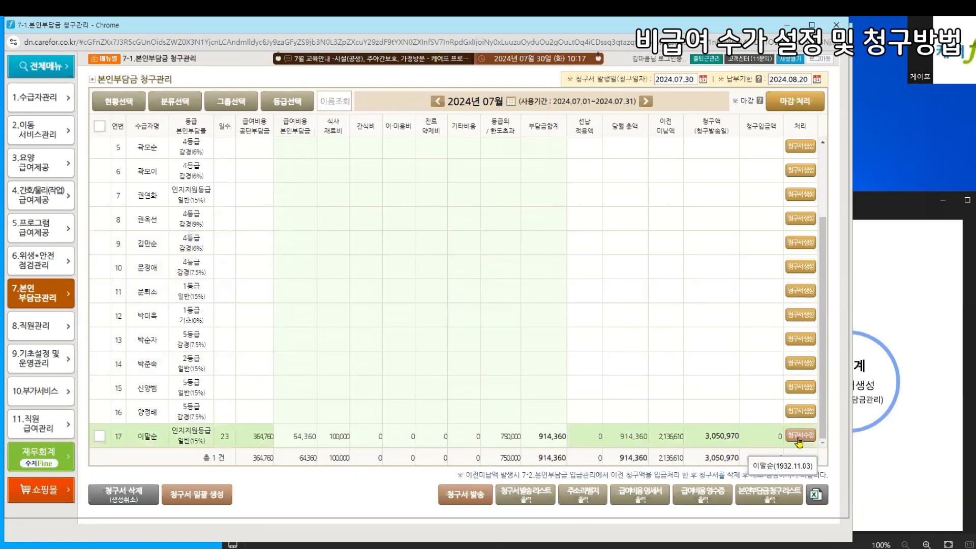
Open the regenerated 청구서, review its billed amounts and daily 식사재료비 and 등급외비용 entries, and close it
{"action": "left_click", "coordinate": [801, 436]}
{"action": "scroll", "coordinate": [668, 326], "scroll_direction": "down", "scroll_amount": 3}
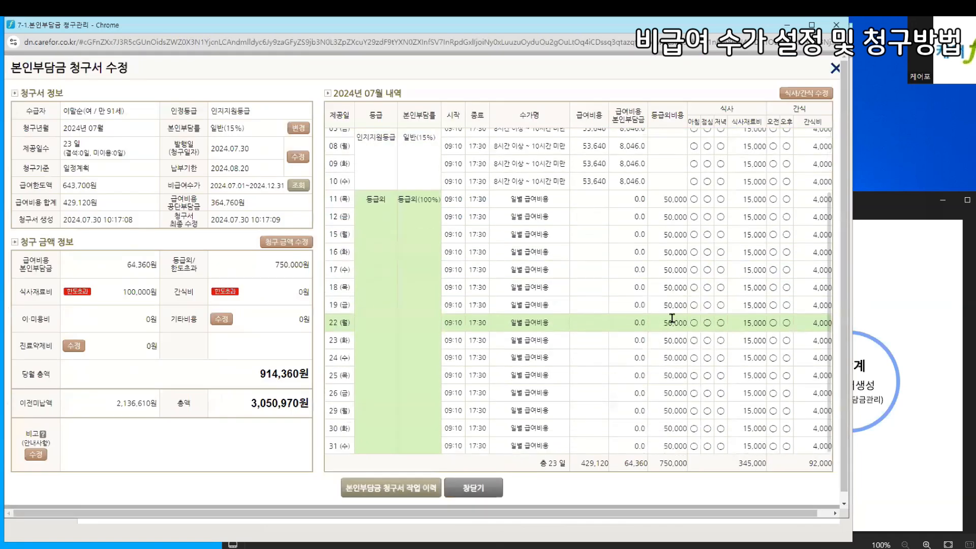
{"action": "scroll", "coordinate": [668, 334], "scroll_direction": "down", "scroll_amount": 1}
{"action": "scroll", "coordinate": [662, 289], "scroll_direction": "up", "scroll_amount": 3}
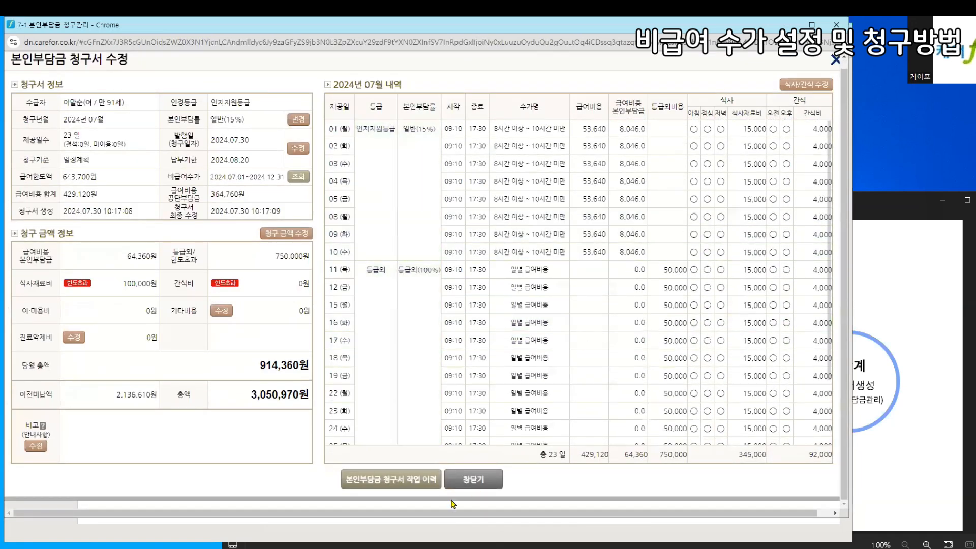
{"action": "left_click", "coordinate": [473, 481]}
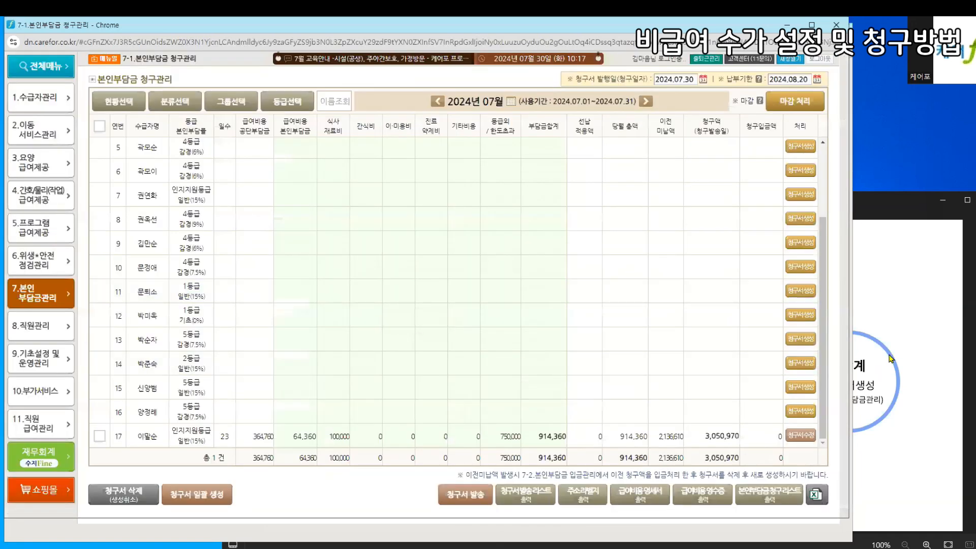
Bring the 비급여수가청구서생성.png diagram into view and review its three stages
{"action": "key", "text": "alt+Tab"}
{"action": "left_click_drag", "start_coordinate": [395, 218], "coordinate": [336, 159]}
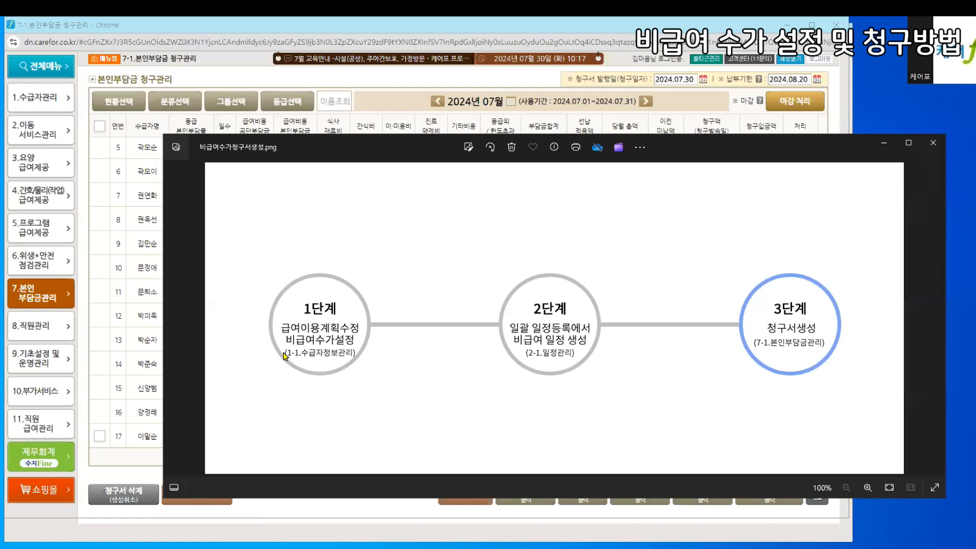
{"action": "left_click", "coordinate": [58, 130]}
{"action": "left_click", "coordinate": [883, 320]}
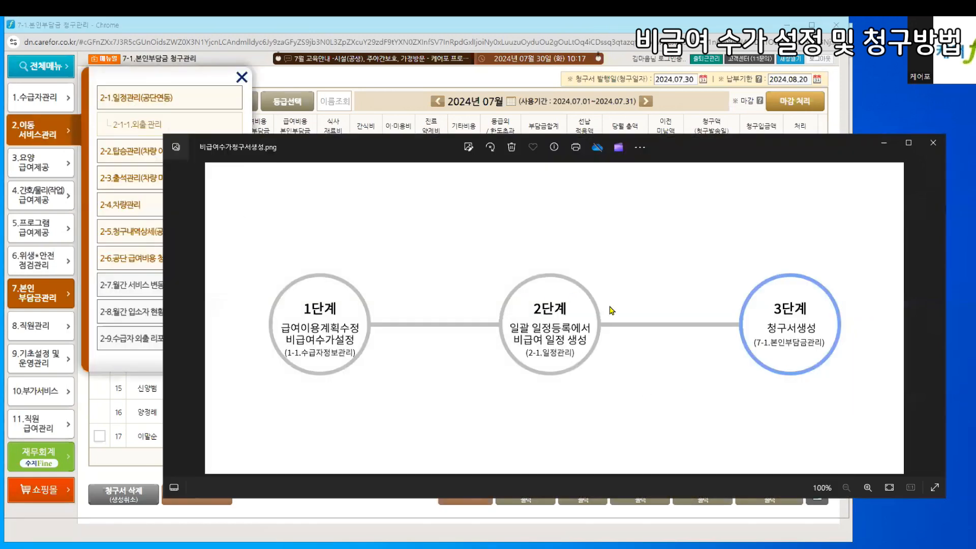
View the recipient's July 2024 calendar in 2-1.일정관리 and go back to the row 17 entry in 7-1.본인부담금 청구관리
{"action": "left_click", "coordinate": [145, 102]}
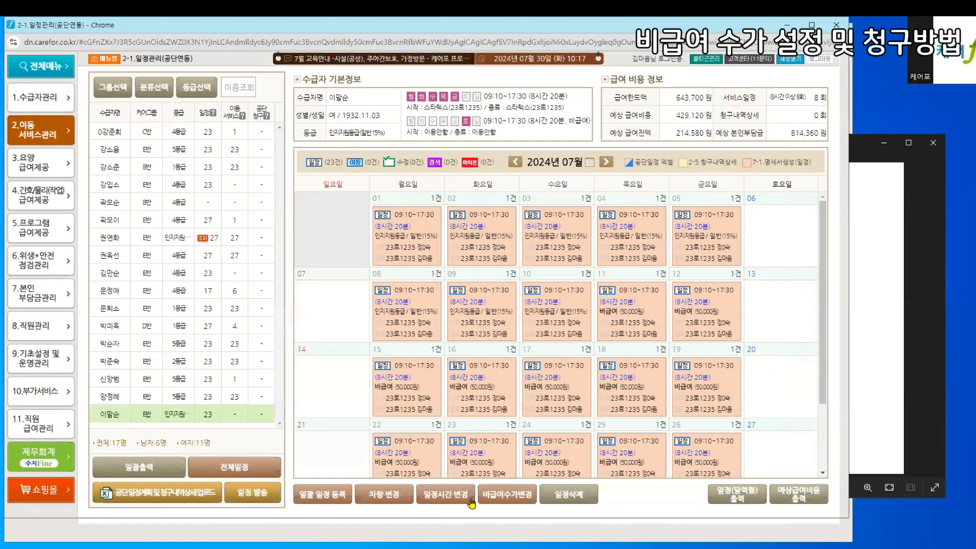
{"action": "left_click", "coordinate": [32, 301]}
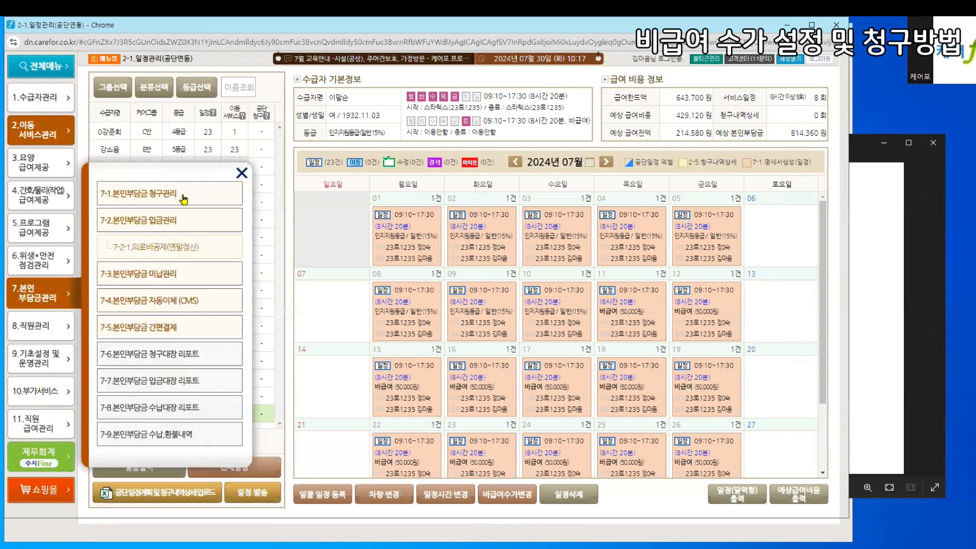
{"action": "left_click", "coordinate": [189, 193]}
{"action": "scroll", "coordinate": [737, 356], "scroll_direction": "down", "scroll_amount": 2}
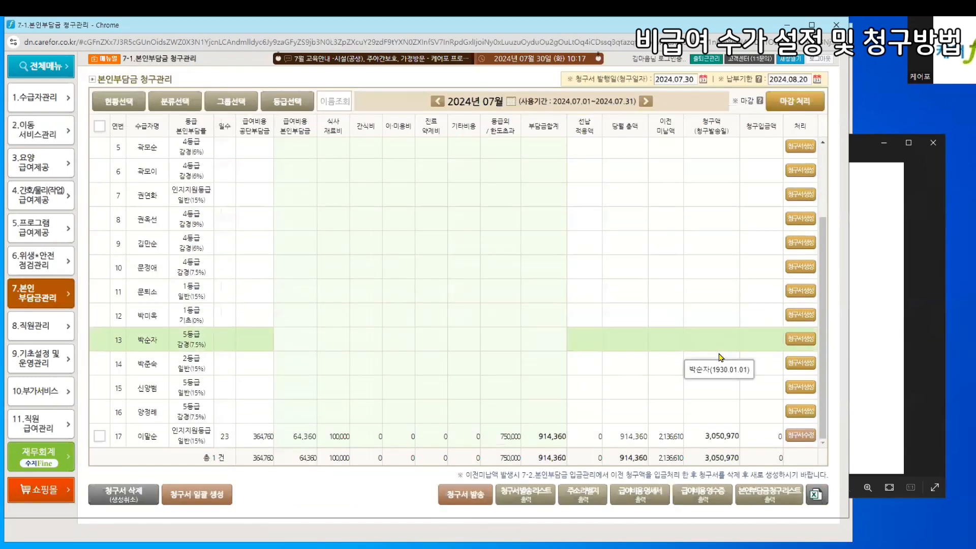
Check the diagram's 청구서생성 stage and reopen the row 17 recipient's 청구서 to examine its daily 내역
{"action": "left_click", "coordinate": [871, 376]}
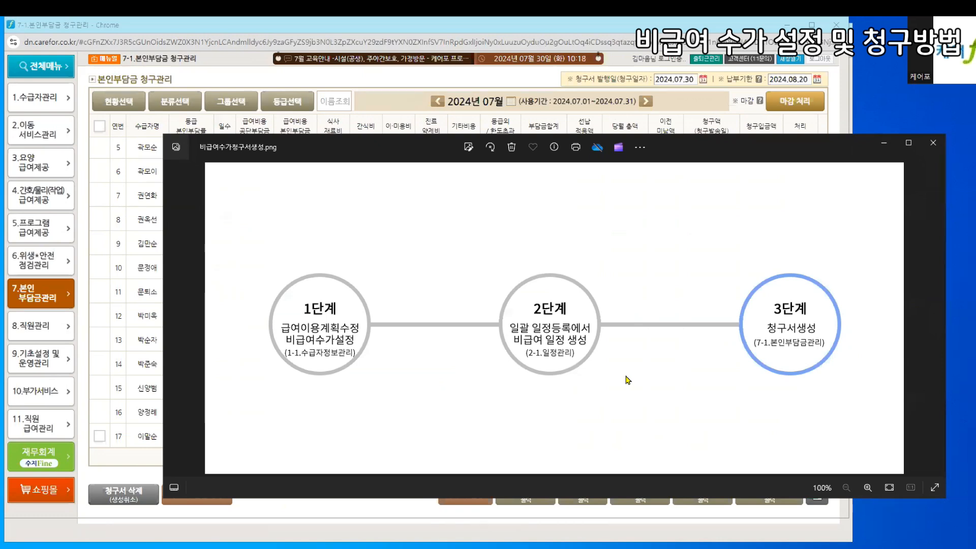
{"action": "left_click", "coordinate": [423, 80]}
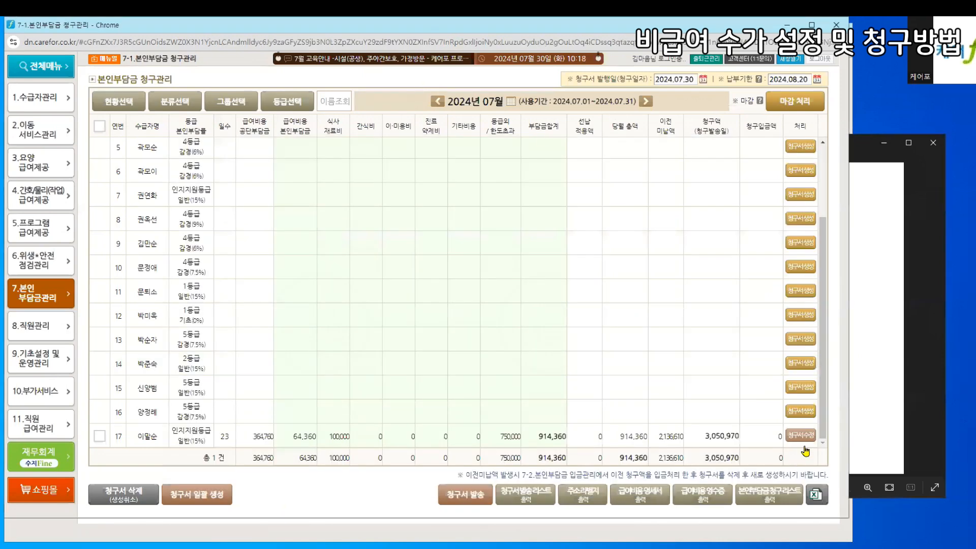
{"action": "left_click", "coordinate": [759, 446]}
{"action": "left_click", "coordinate": [800, 435]}
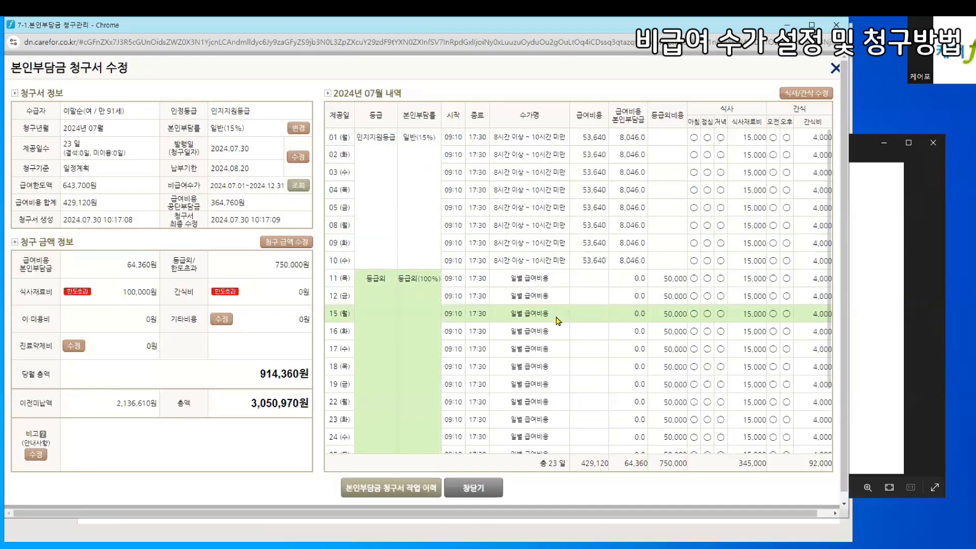
{"action": "scroll", "coordinate": [544, 346], "scroll_direction": "down", "scroll_amount": 3}
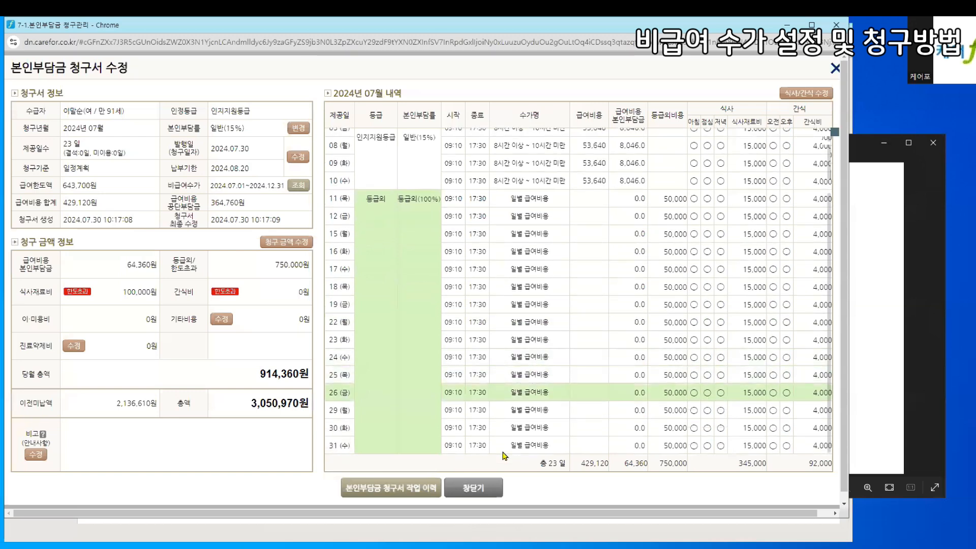
Close the row 17 청구서, check the diagram's 청구서생성 stage, and go back to 7-1.본인부담금 청구관리
{"action": "left_click", "coordinate": [480, 485]}
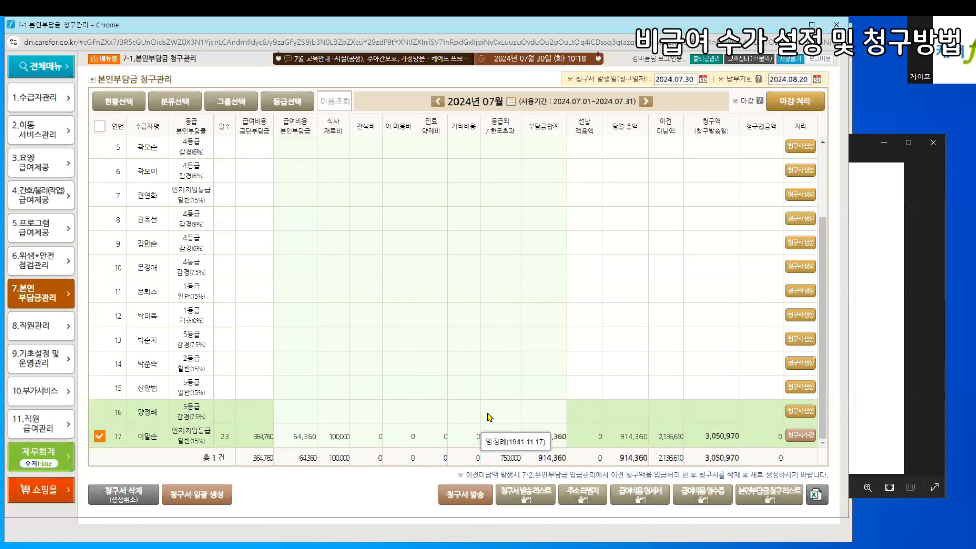
{"action": "left_click", "coordinate": [868, 252]}
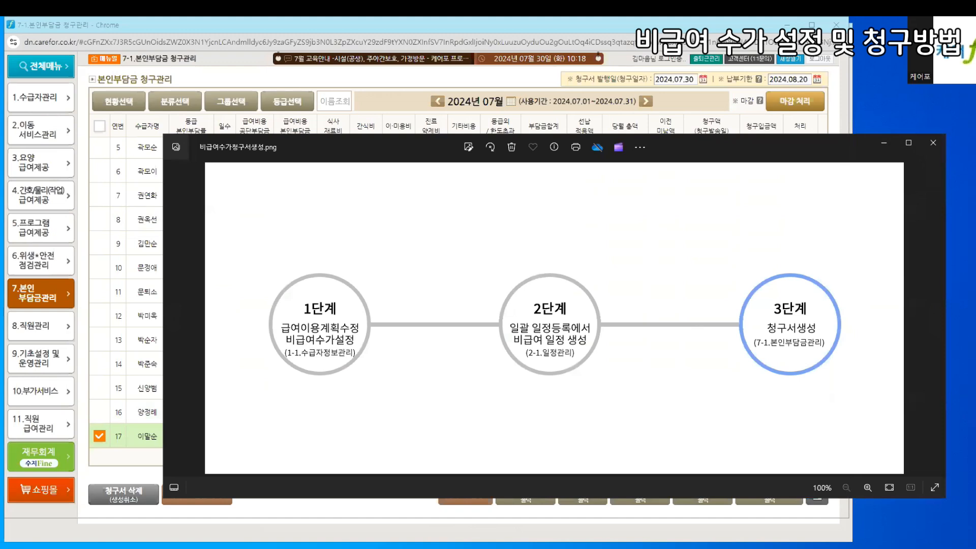
{"action": "left_click", "coordinate": [371, 92]}
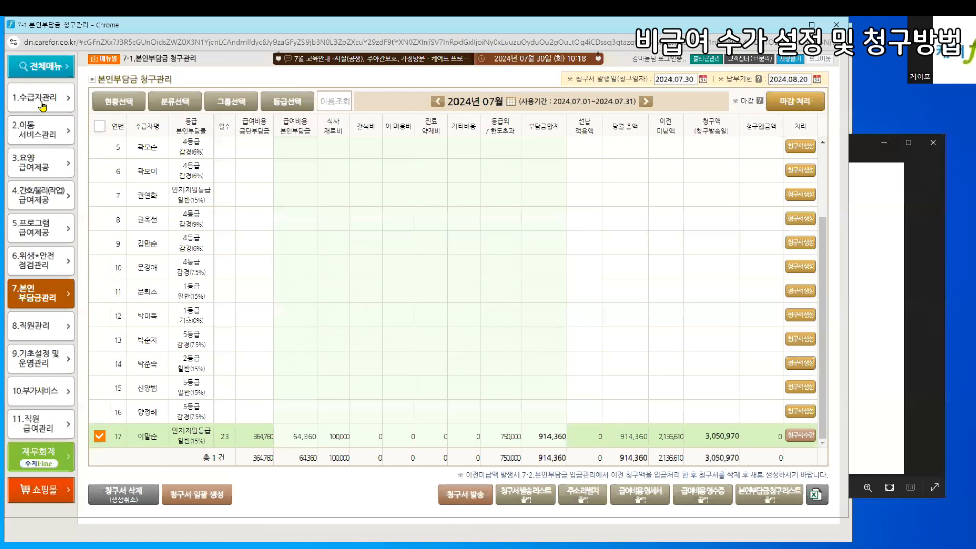
View the recipient's 급여 이용 계획 in 1-1.수급자 정보관리 and the July 2024 calendar in 2-1.일정관리
{"action": "left_click", "coordinate": [31, 98]}
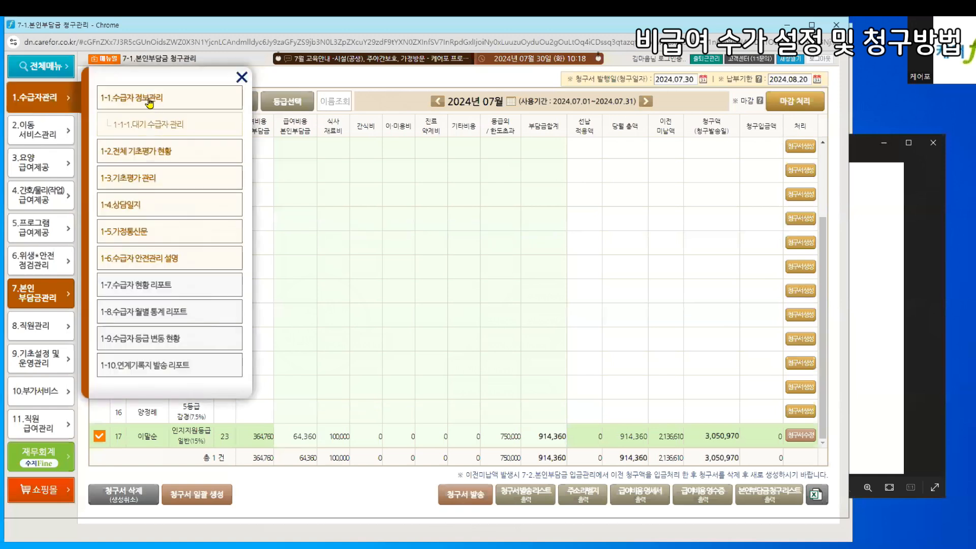
{"action": "left_click", "coordinate": [151, 97]}
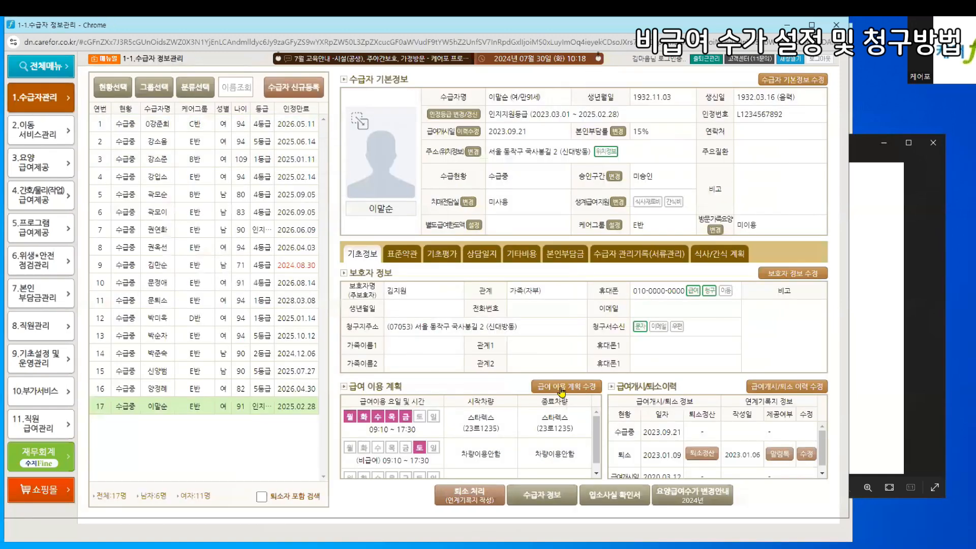
{"action": "left_click", "coordinate": [39, 131]}
{"action": "left_click", "coordinate": [130, 104]}
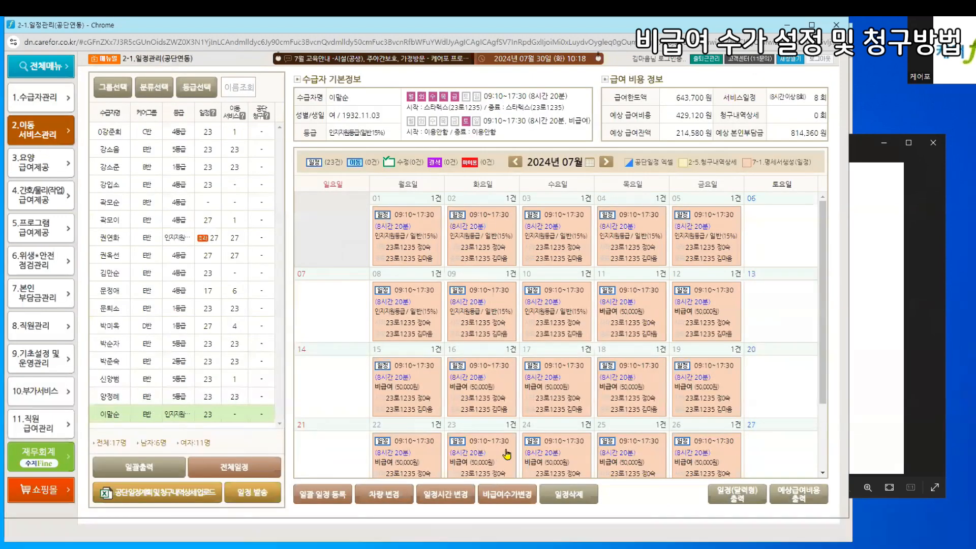
Delete the July 2024 청구서 of the row 17 recipient in 7-1.본인부담금 청구관리
{"action": "left_click", "coordinate": [36, 293]}
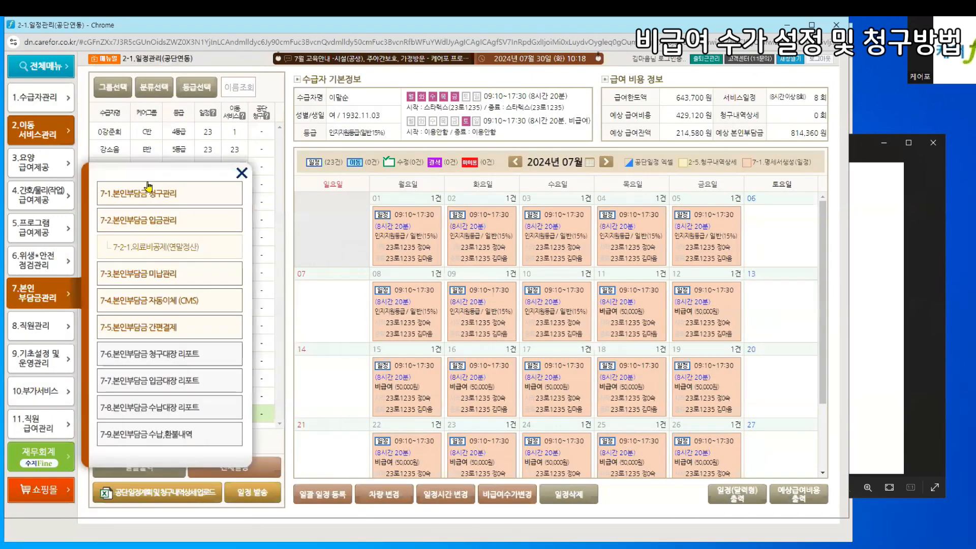
{"action": "left_click", "coordinate": [152, 186]}
{"action": "scroll", "coordinate": [190, 447], "scroll_direction": "down", "scroll_amount": 2}
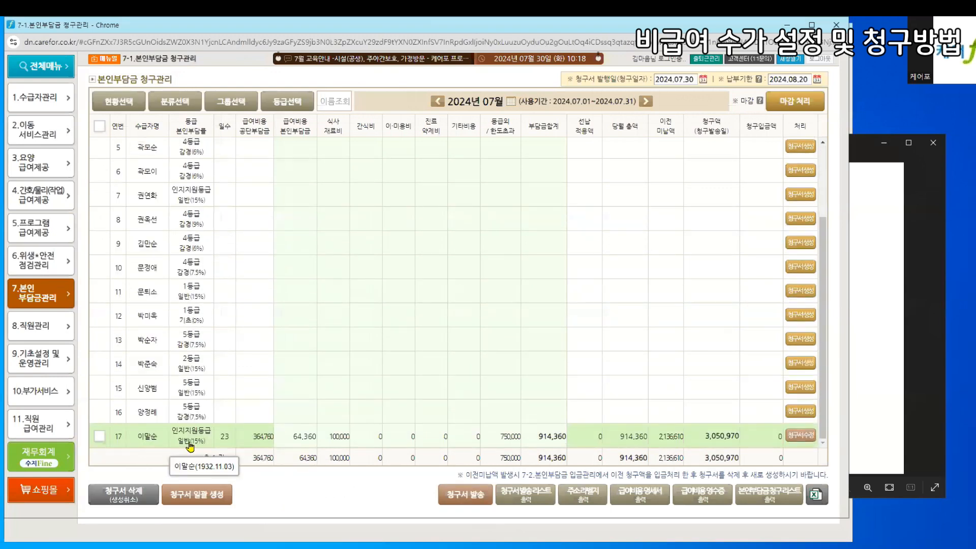
{"action": "left_click", "coordinate": [99, 436]}
{"action": "left_click", "coordinate": [126, 494]}
{"action": "left_click", "coordinate": [479, 128]}
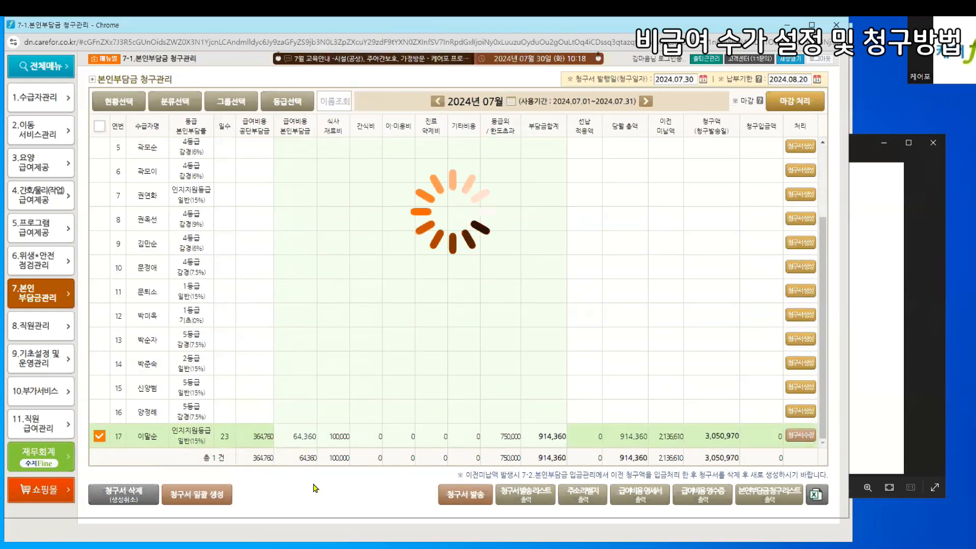
{"action": "key", "text": "Return"}
Open 2-1.일정관리 and look over the 비급여 entries in the recipient's July 2024 calendar
{"action": "left_click", "coordinate": [20, 134]}
{"action": "left_click", "coordinate": [130, 96]}
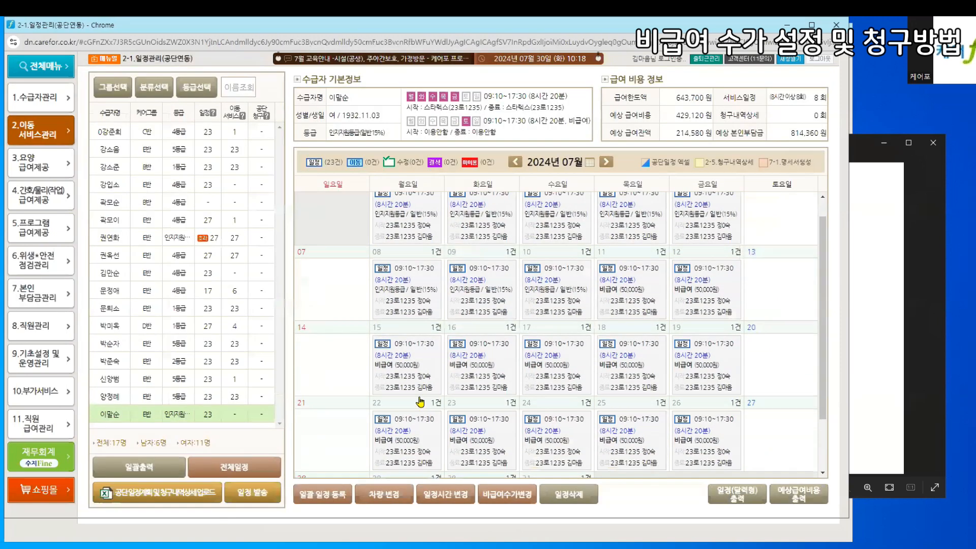
{"action": "scroll", "coordinate": [420, 402], "scroll_direction": "down", "scroll_amount": 2}
{"action": "scroll", "coordinate": [446, 307], "scroll_direction": "up", "scroll_amount": 2}
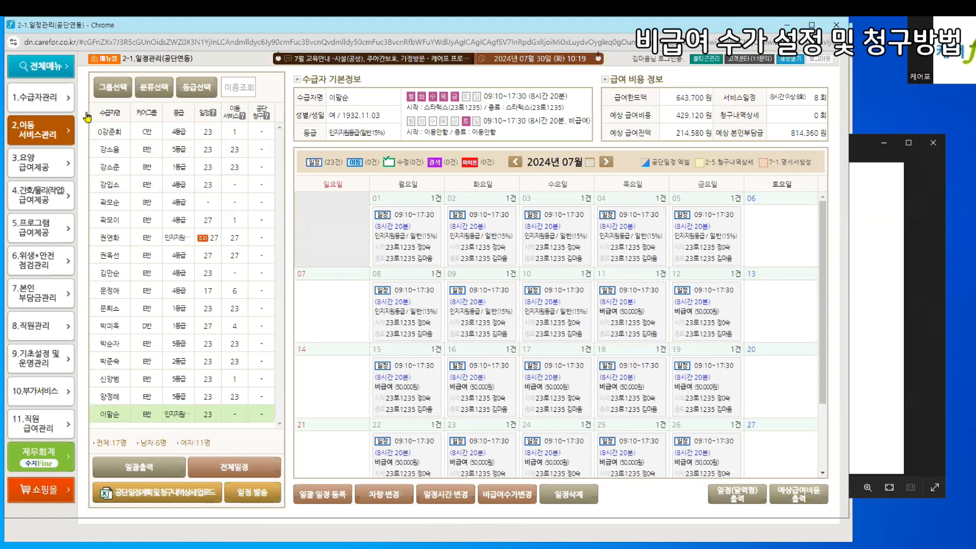
In a new window, set the 비급여 일정 수가 in the recipient's 급여 이용 계획 to 일별 60,000원 and save the plan
{"action": "left_click", "coordinate": [790, 60]}
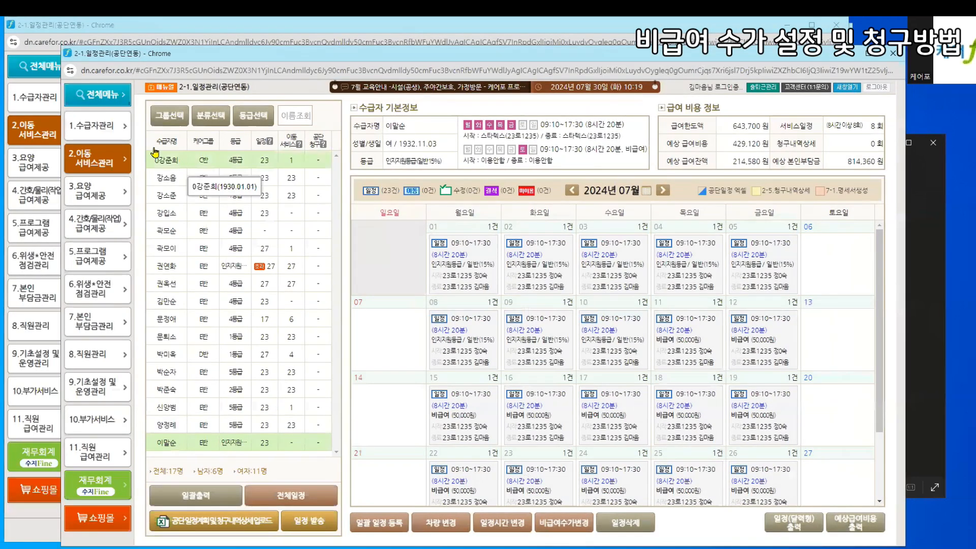
{"action": "mouse_move", "coordinate": [97, 125]}
{"action": "left_click", "coordinate": [169, 133]}
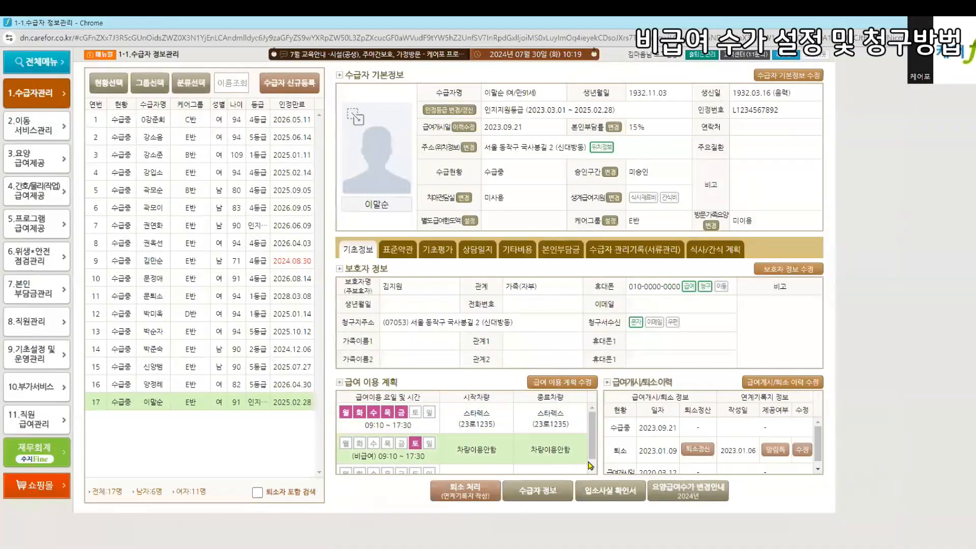
{"action": "left_click", "coordinate": [565, 383]}
{"action": "left_click", "coordinate": [250, 279]}
{"action": "double_click", "coordinate": [522, 305]}
{"action": "type", "text": "60,000"}
{"action": "left_click", "coordinate": [464, 350]}
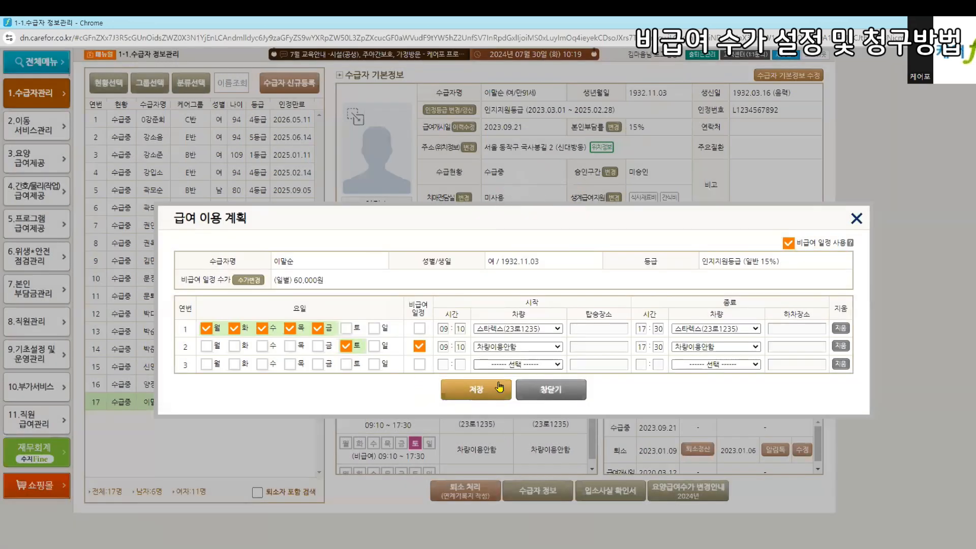
{"action": "left_click", "coordinate": [463, 390]}
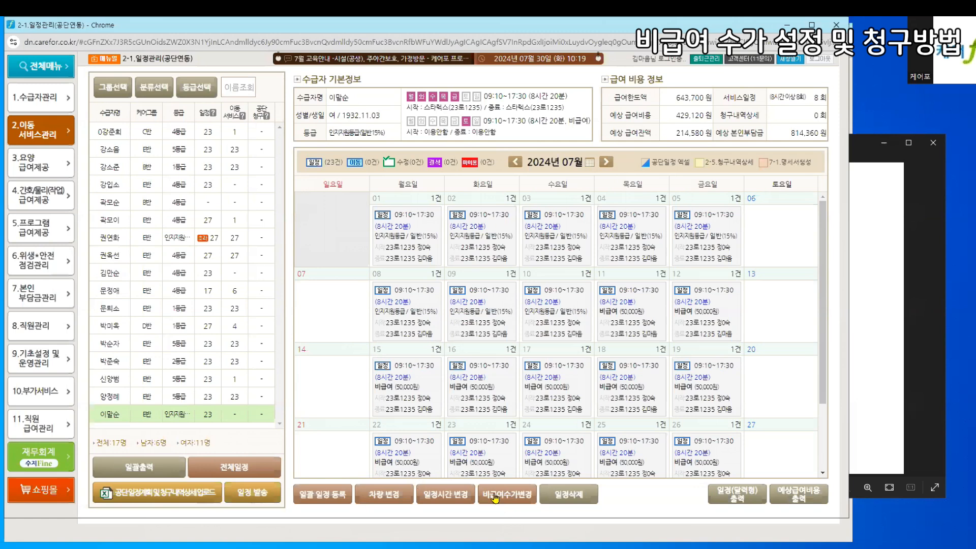
Apply the 일별 60,000원 비급여수가 to the period 2024.07.21 to 2024.07.31 and check the calendar
{"action": "left_click", "coordinate": [494, 497]}
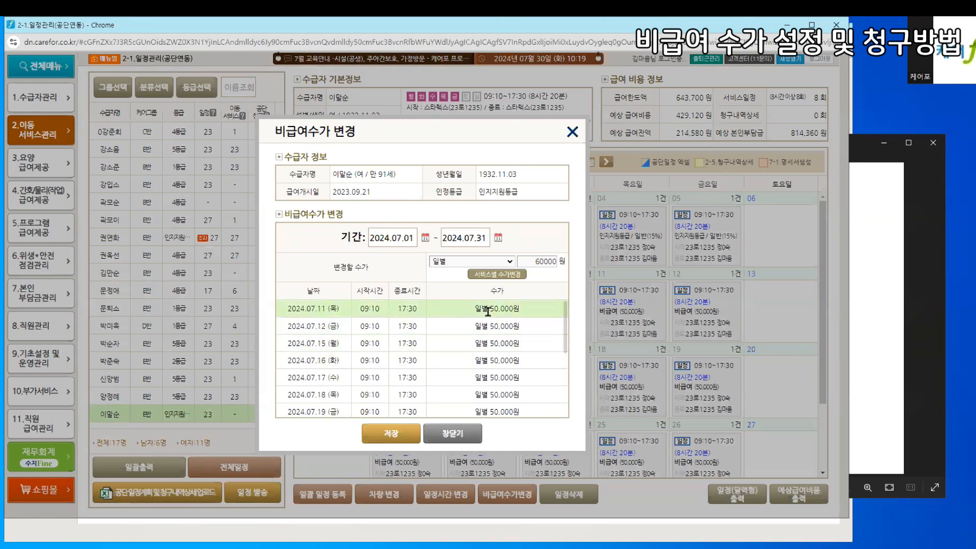
{"action": "left_click", "coordinate": [381, 238]}
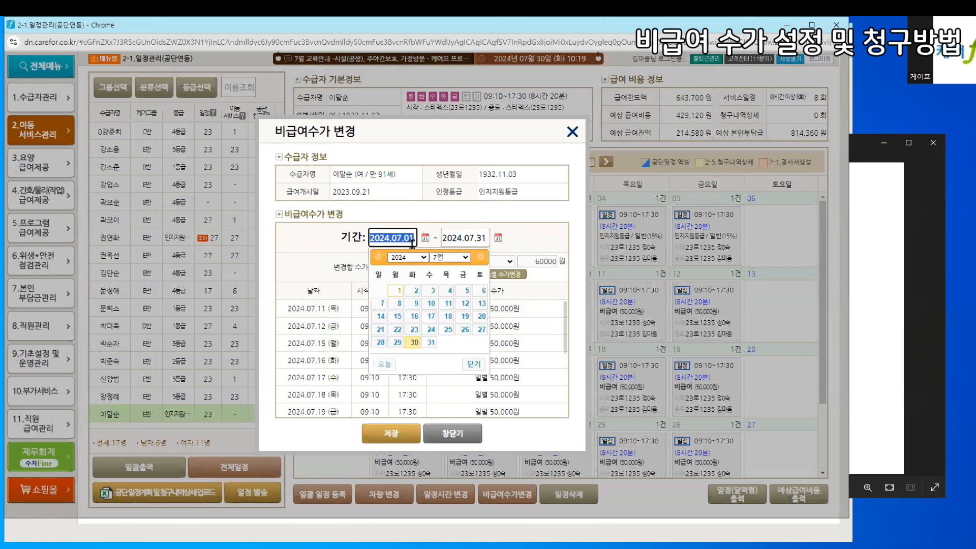
{"action": "left_click", "coordinate": [380, 328]}
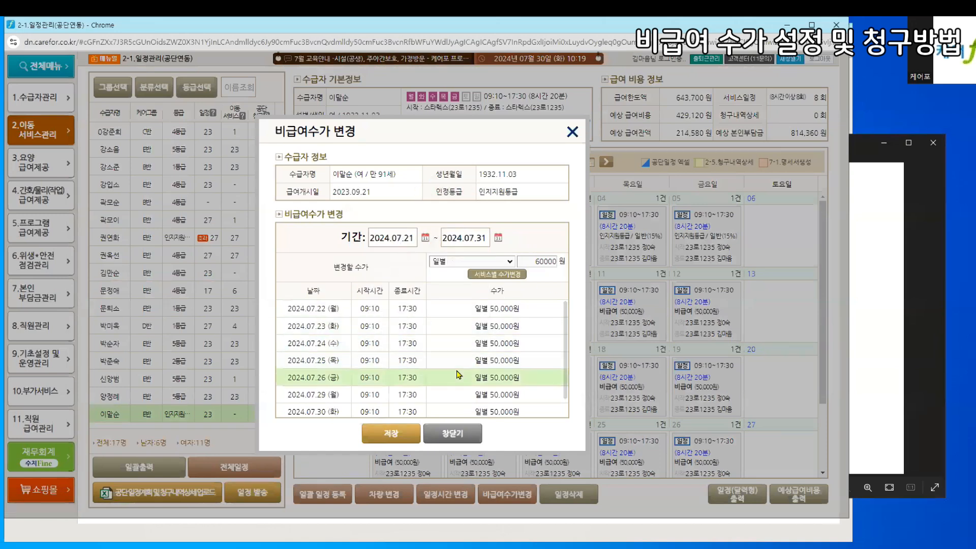
{"action": "left_click", "coordinate": [392, 444]}
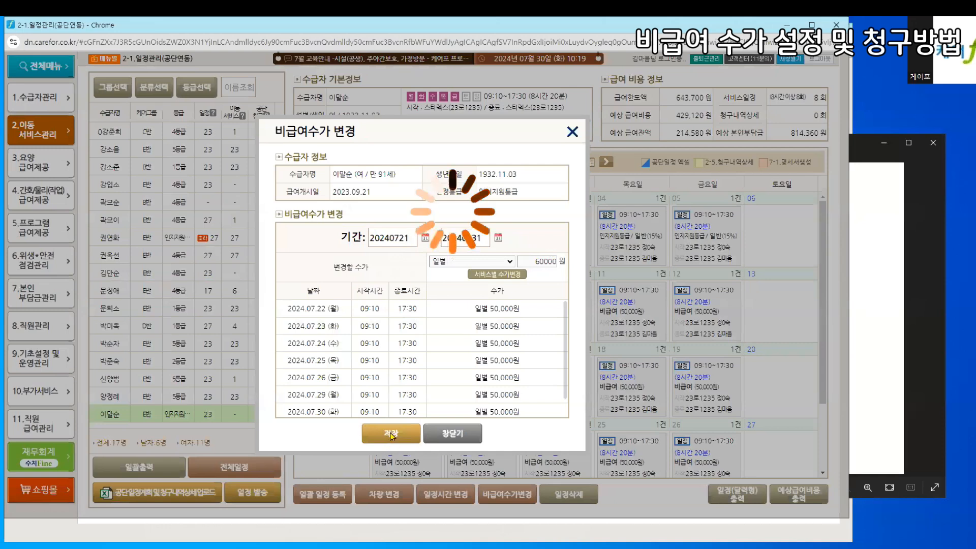
{"action": "scroll", "coordinate": [565, 447], "scroll_direction": "down", "scroll_amount": 3}
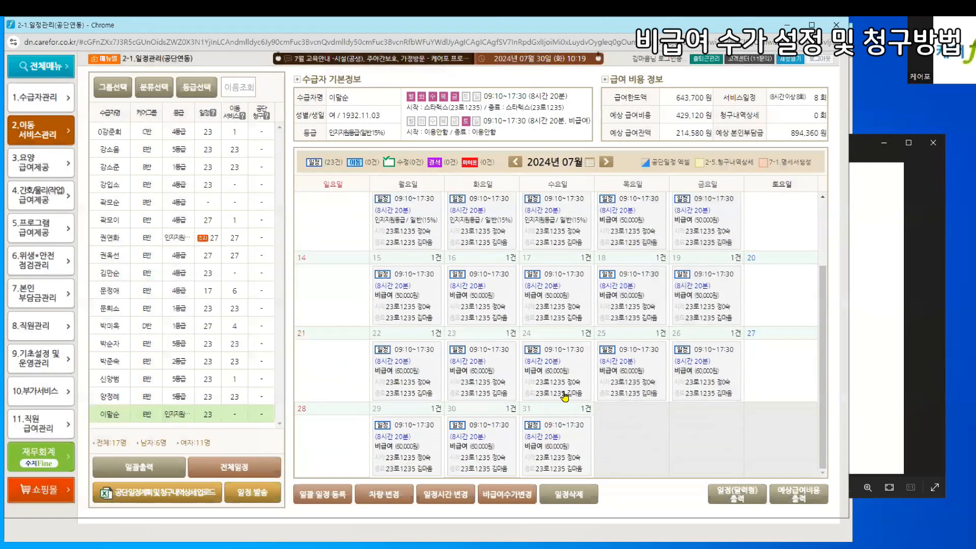
{"action": "scroll", "coordinate": [419, 300], "scroll_direction": "up", "scroll_amount": 3}
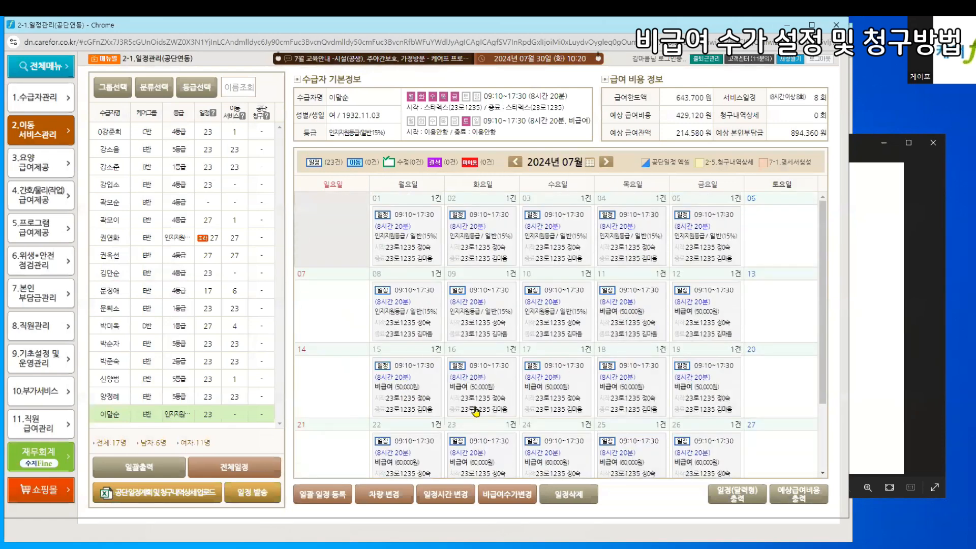
Apply the 일별 60,000원 비급여수가 to the whole period 2024.07.01 to 2024.07.31 and check the calendar
{"action": "scroll", "coordinate": [642, 375], "scroll_direction": "down", "scroll_amount": 3}
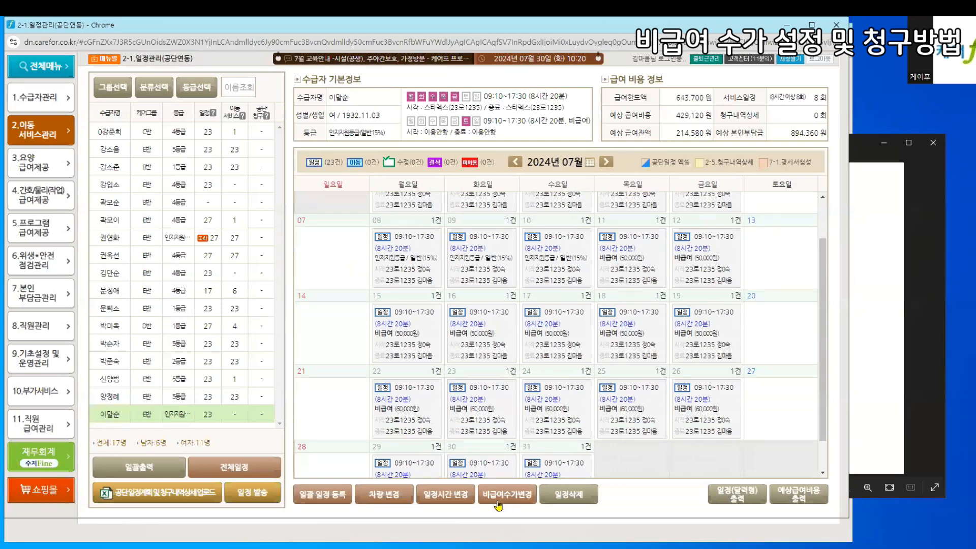
{"action": "left_click", "coordinate": [499, 506]}
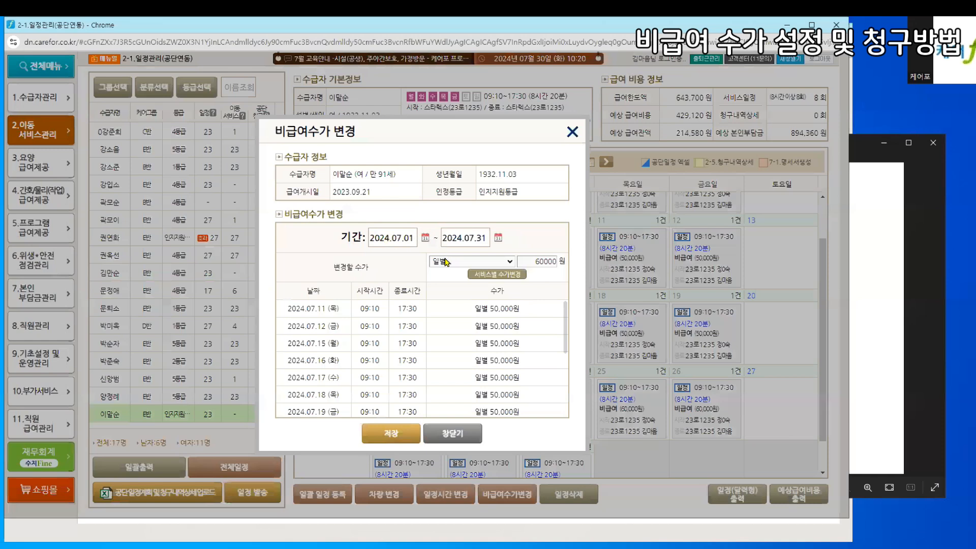
{"action": "left_click", "coordinate": [391, 434]}
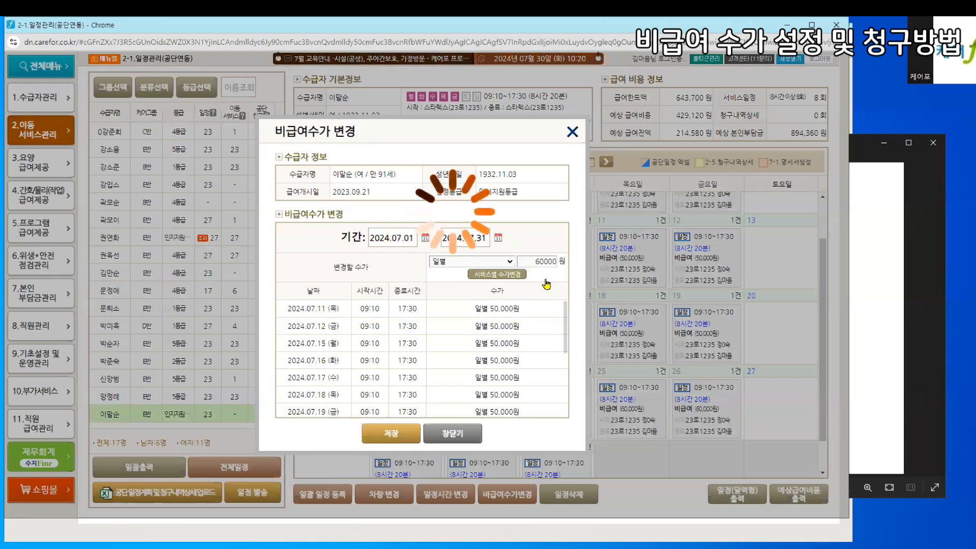
{"action": "scroll", "coordinate": [557, 460], "scroll_direction": "down", "scroll_amount": 3}
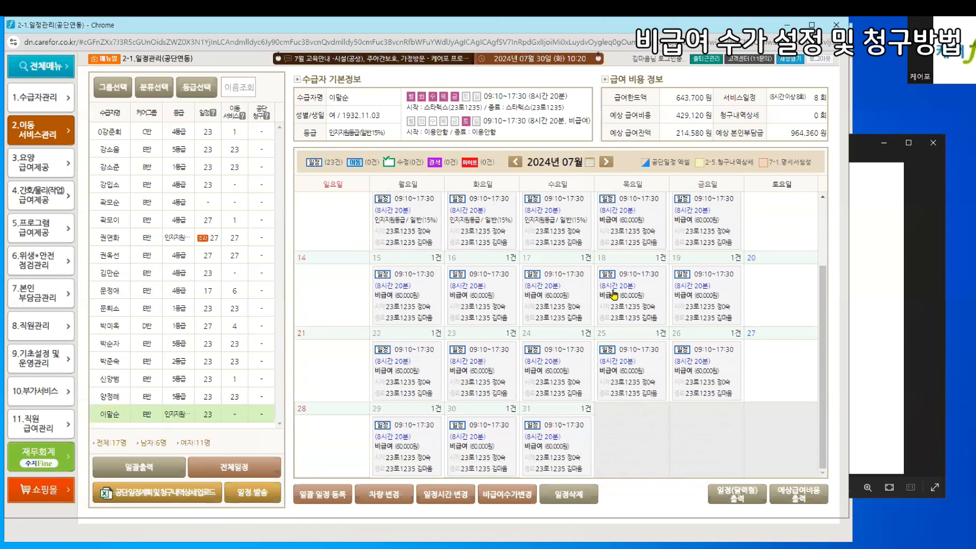
Generate the row 17 recipient's July 2024 청구서 in 7-1.본인부담금 청구관리, review its daily 등급외비용, and close it
{"action": "left_click", "coordinate": [53, 294]}
{"action": "left_click", "coordinate": [138, 196]}
{"action": "scroll", "coordinate": [755, 416], "scroll_direction": "down", "scroll_amount": 1}
{"action": "scroll", "coordinate": [755, 417], "scroll_direction": "down", "scroll_amount": 2}
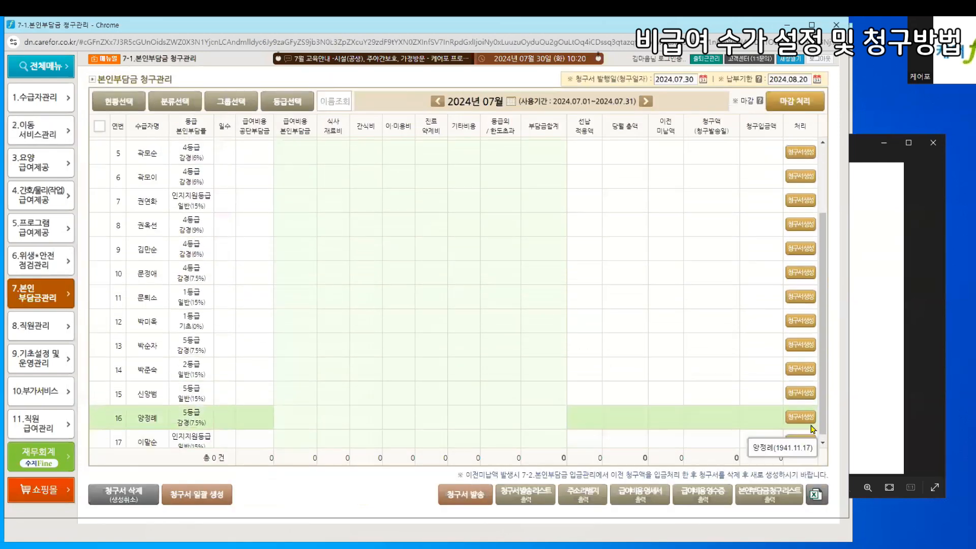
{"action": "left_click", "coordinate": [796, 440]}
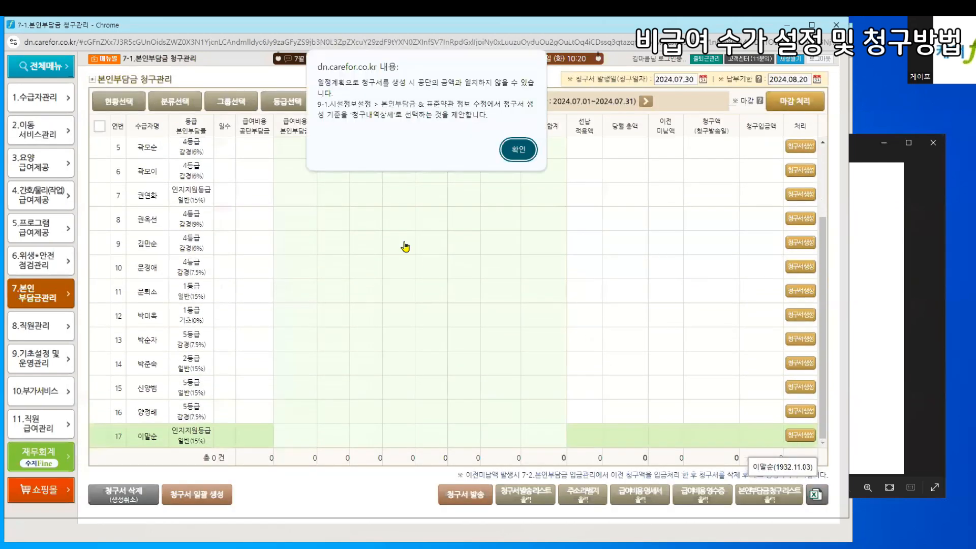
{"action": "left_click", "coordinate": [516, 149]}
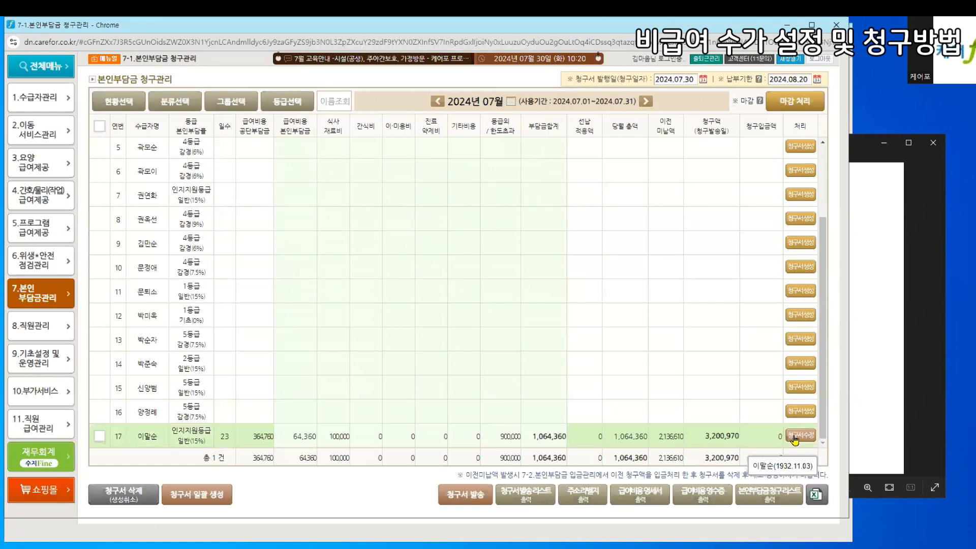
{"action": "left_click", "coordinate": [796, 438]}
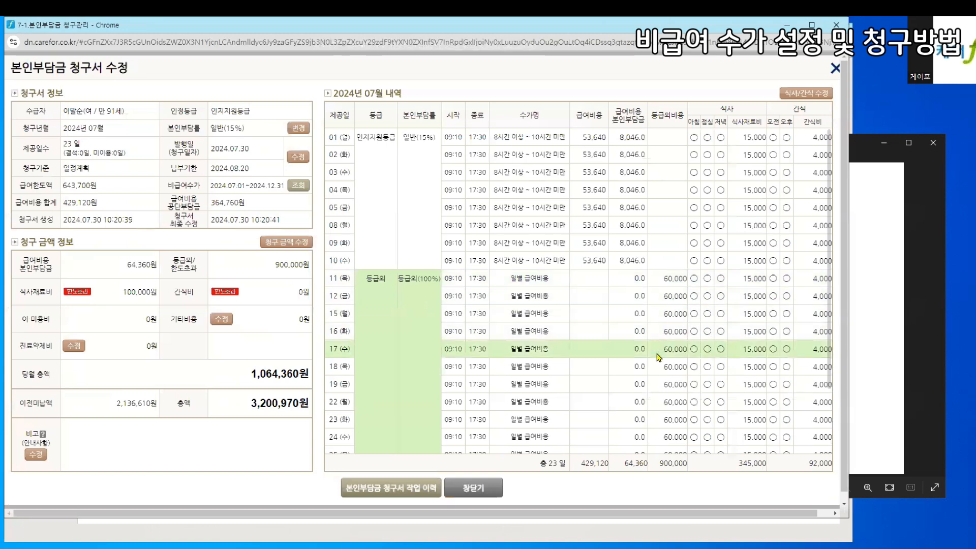
{"action": "left_click", "coordinate": [481, 489]}
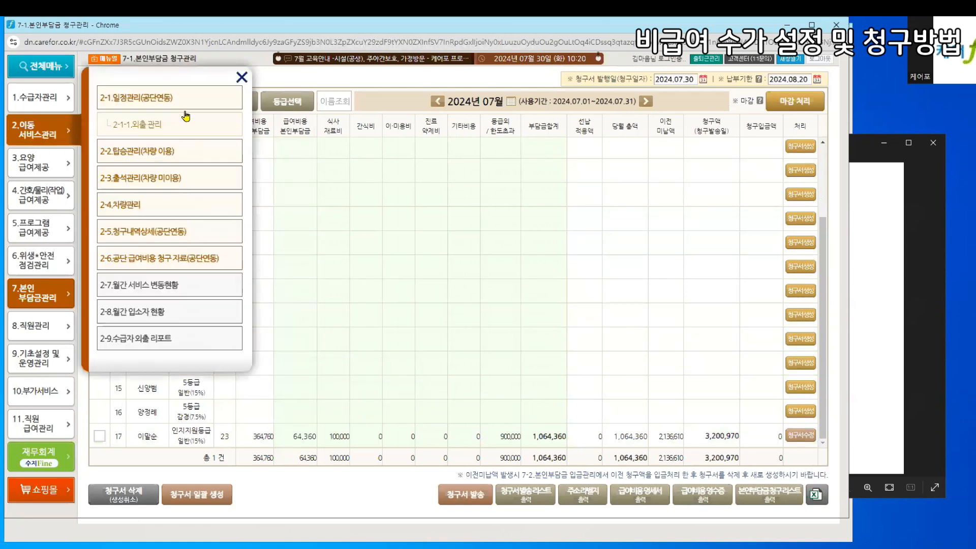
Delete the newly generated 청구서 of the row 17 recipient
{"action": "left_click", "coordinate": [99, 435]}
{"action": "left_click", "coordinate": [123, 496]}
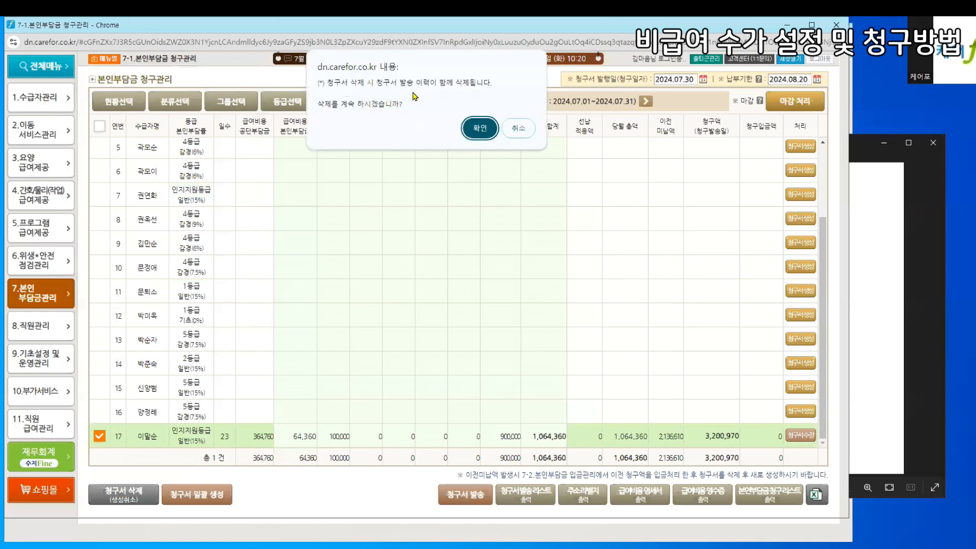
{"action": "left_click", "coordinate": [480, 131]}
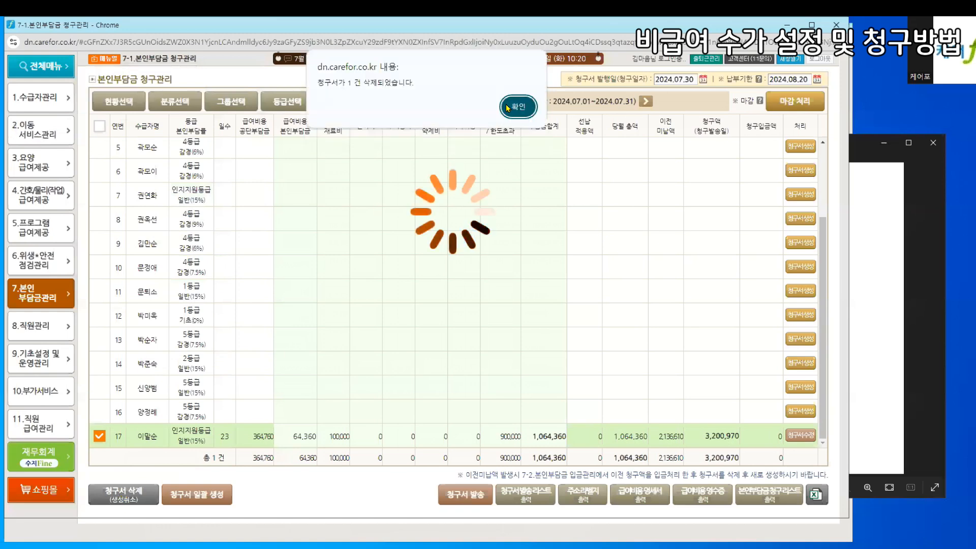
{"action": "key", "text": "Return"}
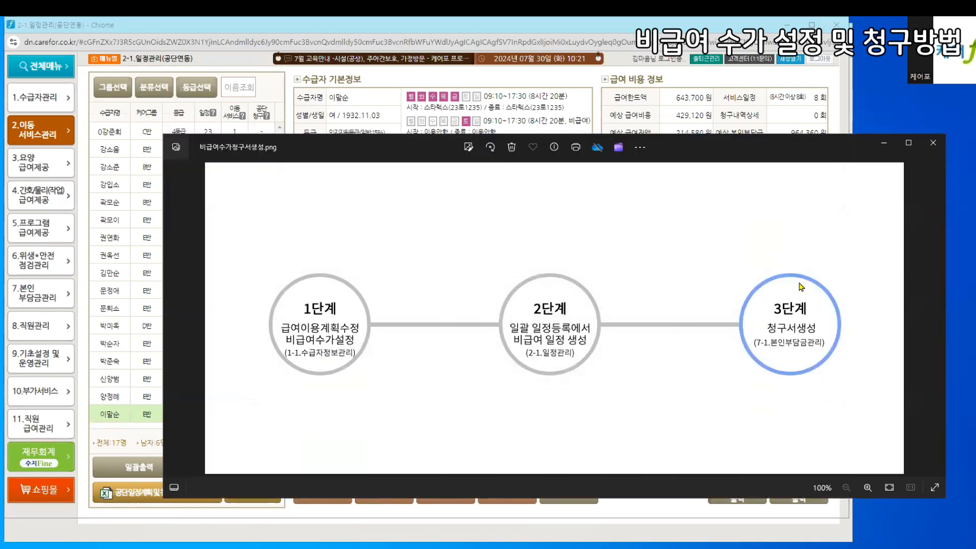
Review the three-stage 비급여수가청구서생성.png diagram and return to the July 2024 calendar in 2-1.일정관리
{"action": "left_click", "coordinate": [864, 275]}
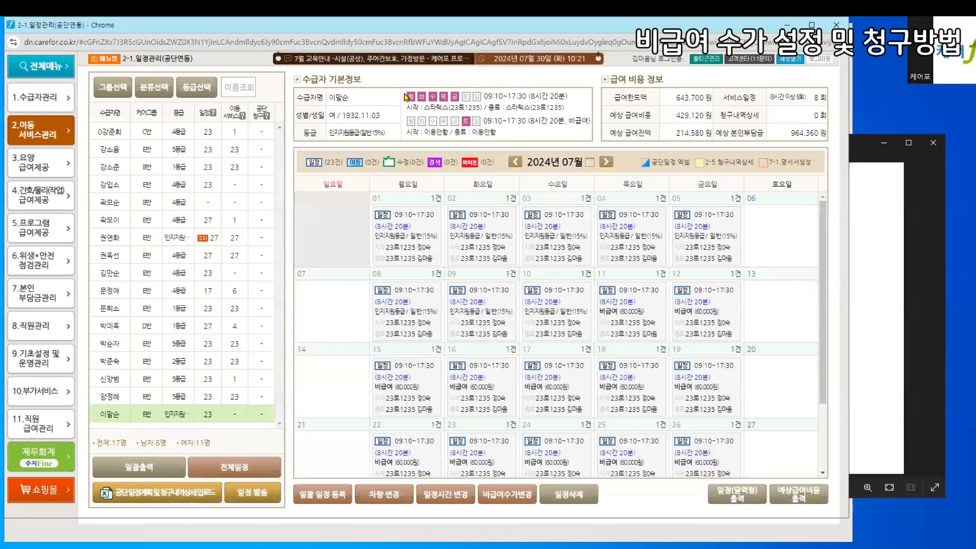
{"action": "left_click", "coordinate": [404, 97]}
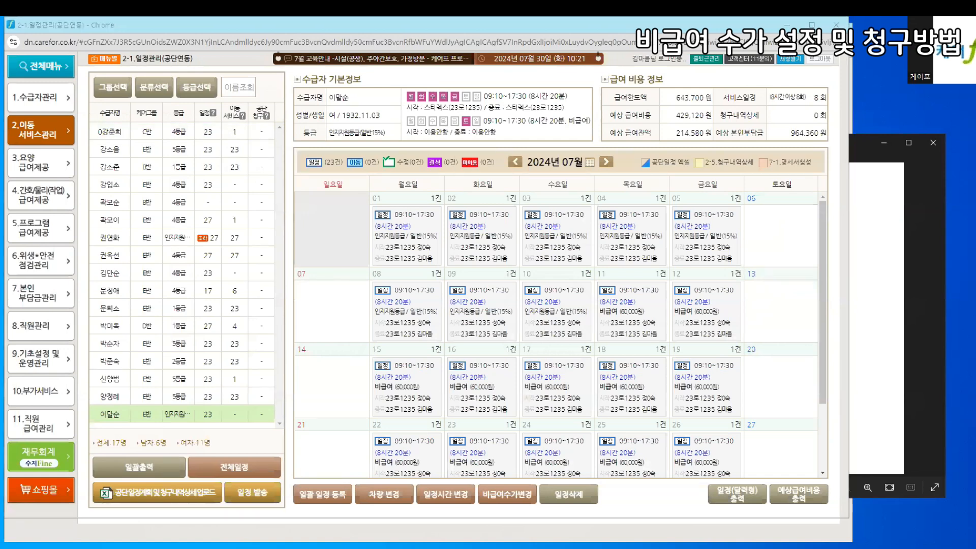
Switch to the Carefor website and search its 자료실 for 단기보호
{"action": "key", "text": "alt+Tab"}
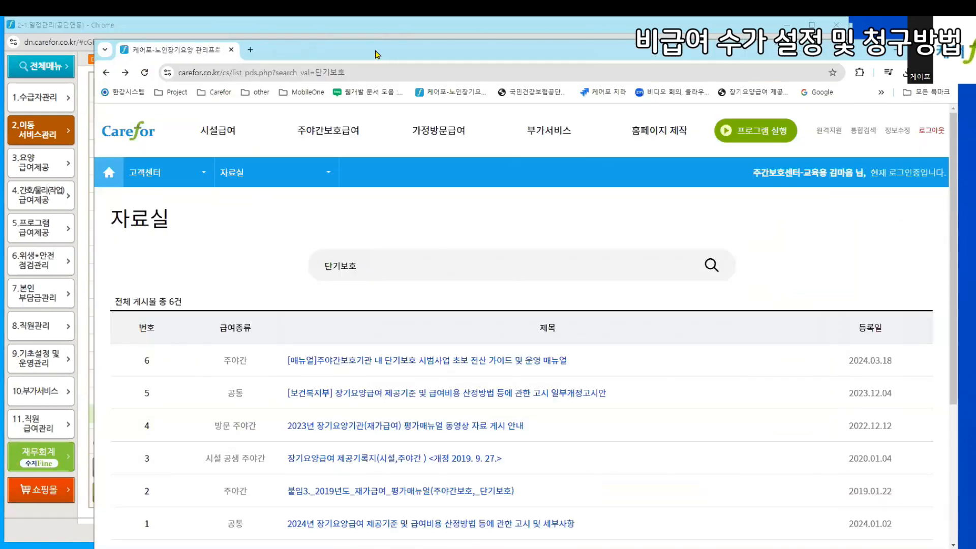
{"action": "double_click", "coordinate": [376, 53]}
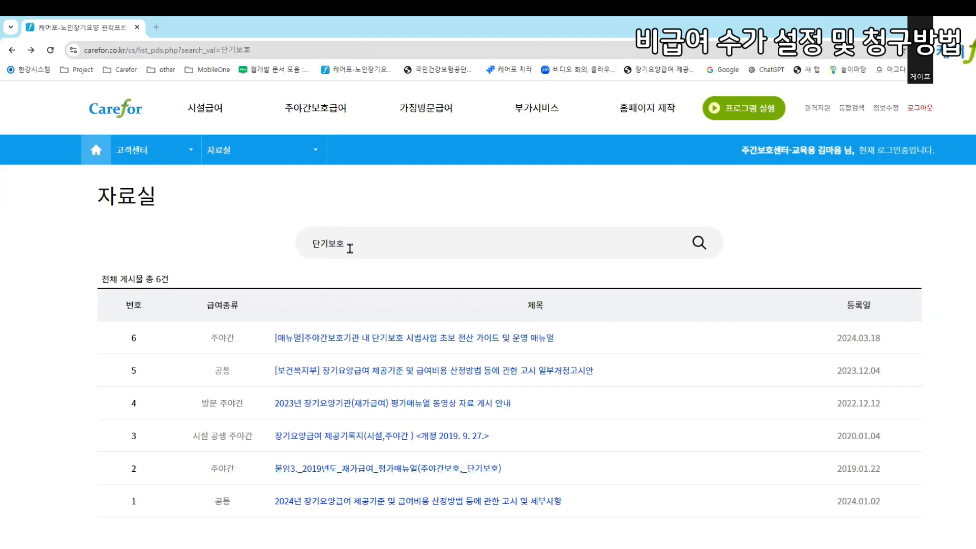
{"action": "left_click_drag", "start_coordinate": [350, 248], "coordinate": [275, 246]}
{"action": "key", "text": "BackSpace"}
{"action": "left_click", "coordinate": [133, 108]}
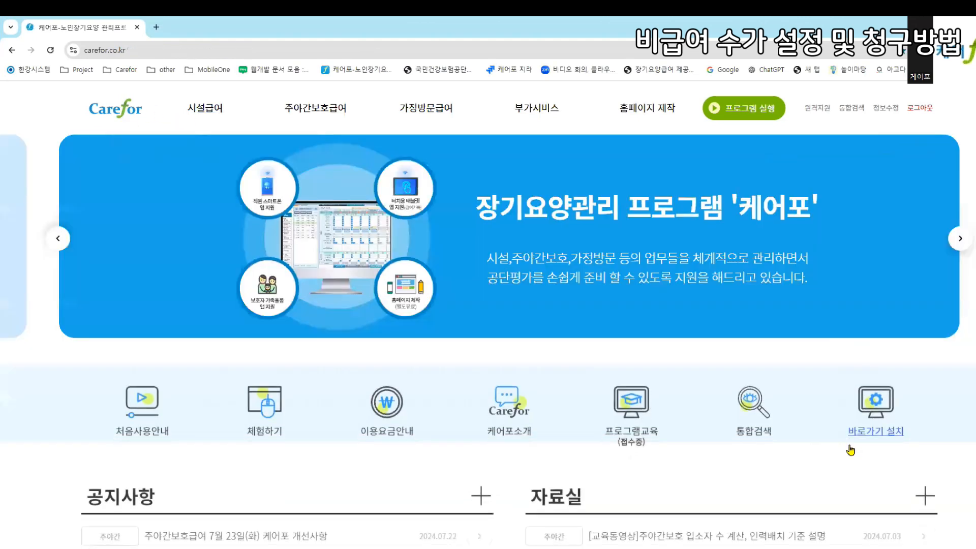
{"action": "left_click", "coordinate": [925, 496]}
{"action": "left_click", "coordinate": [541, 236]}
{"action": "left_click", "coordinate": [384, 323]}
{"action": "left_click", "coordinate": [699, 243]}
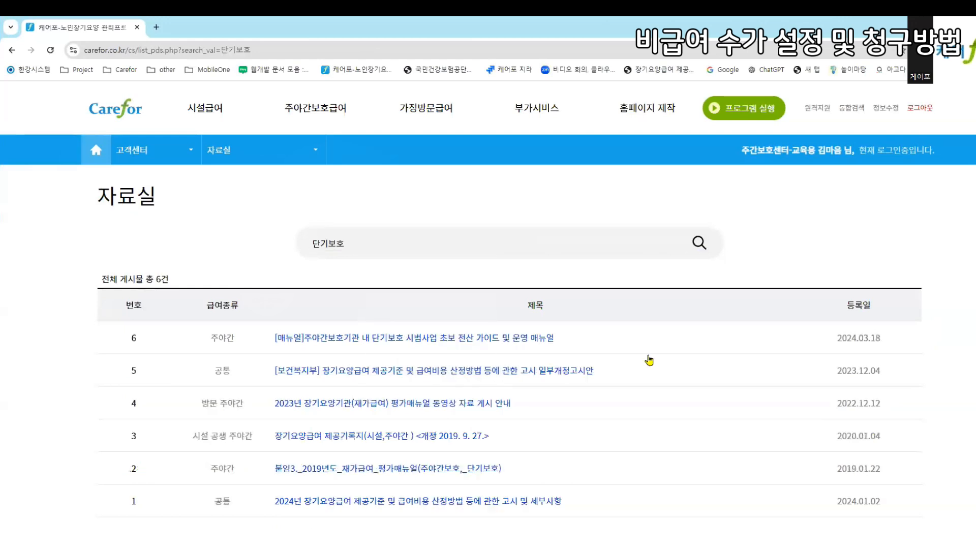
Open the 2024.03.18 manual post on the 주야간보호기관 내 단기보호 시범사업 and review its attachments and guide text
{"action": "left_click", "coordinate": [483, 338]}
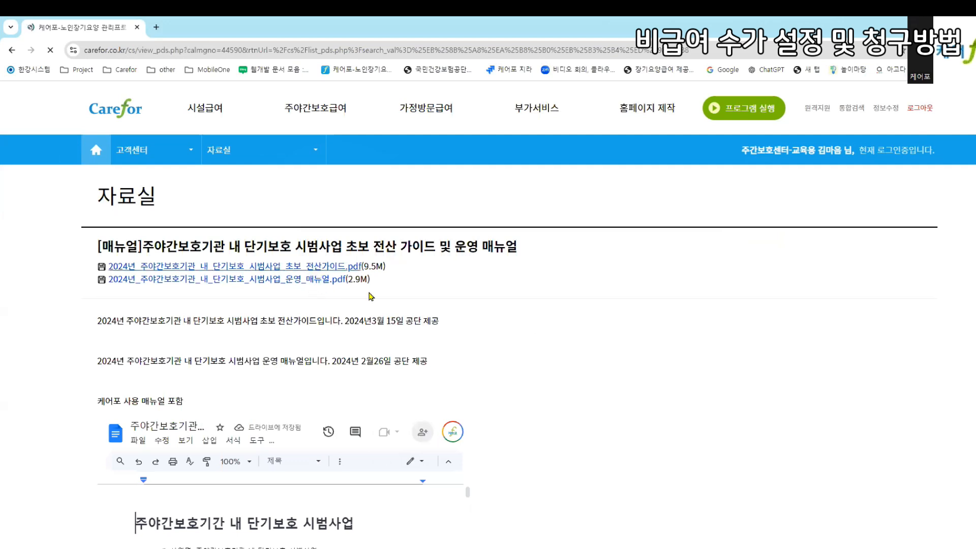
{"action": "scroll", "coordinate": [370, 296], "scroll_direction": "down", "scroll_amount": 5}
{"action": "scroll", "coordinate": [538, 312], "scroll_direction": "up", "scroll_amount": 2}
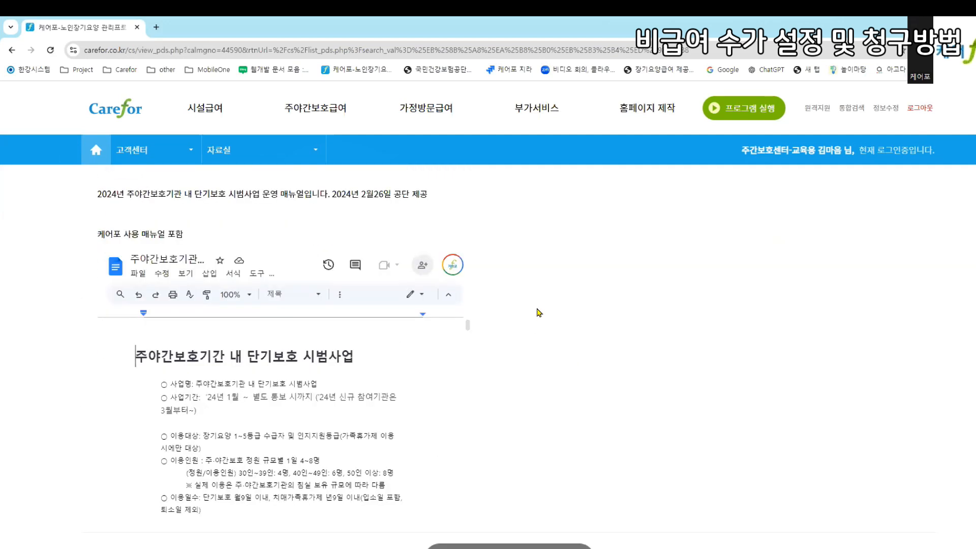
{"action": "scroll", "coordinate": [420, 284], "scroll_direction": "up", "scroll_amount": 2}
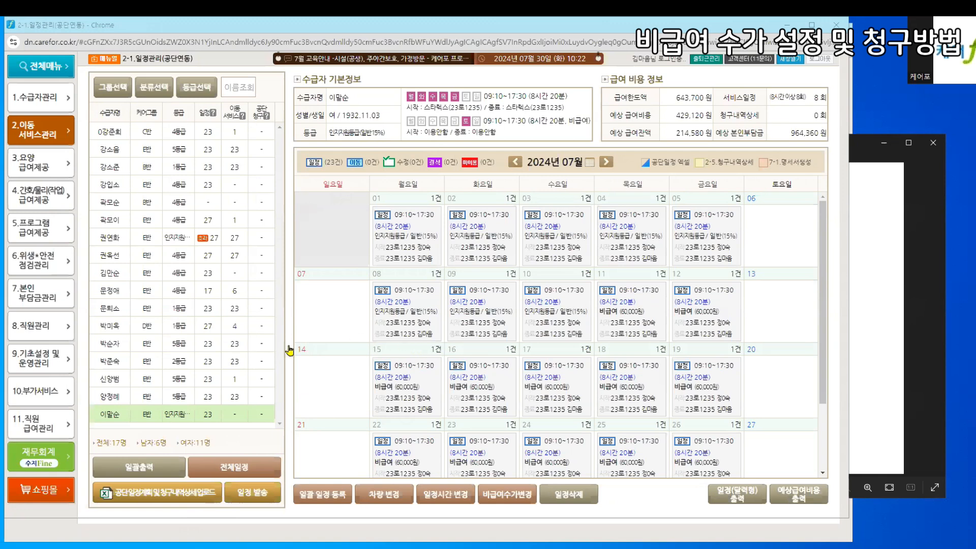
Set 단기보호 시범사업 운영여부 to 운영함 in 9-1-1.기초작업 및 기초설정
{"action": "left_click", "coordinate": [33, 362]}
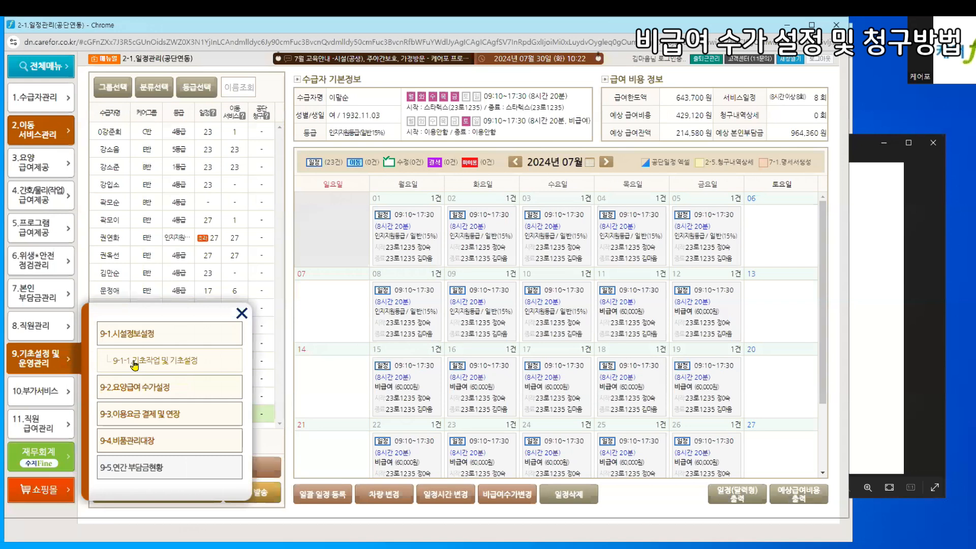
{"action": "left_click", "coordinate": [131, 362]}
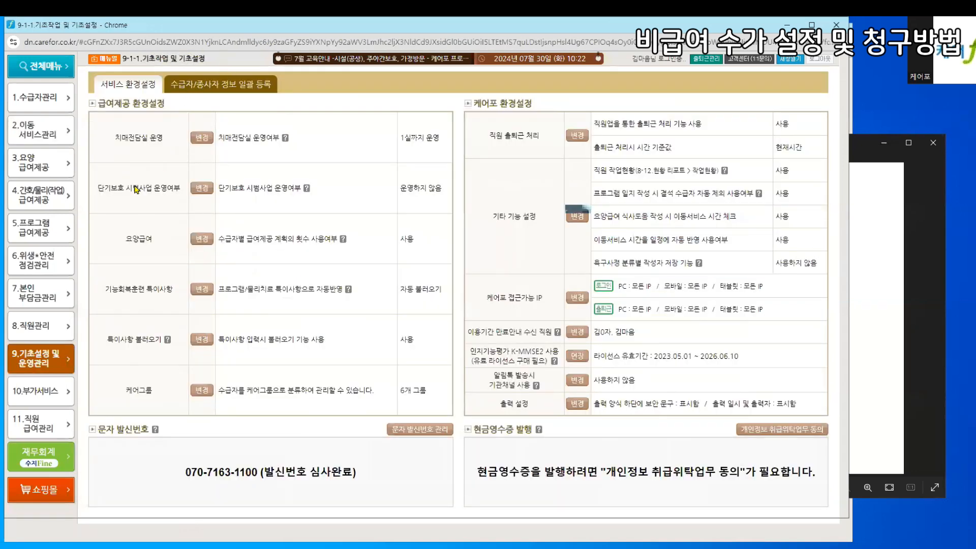
{"action": "left_click_drag", "start_coordinate": [98, 188], "coordinate": [189, 188]}
{"action": "left_click", "coordinate": [201, 188]}
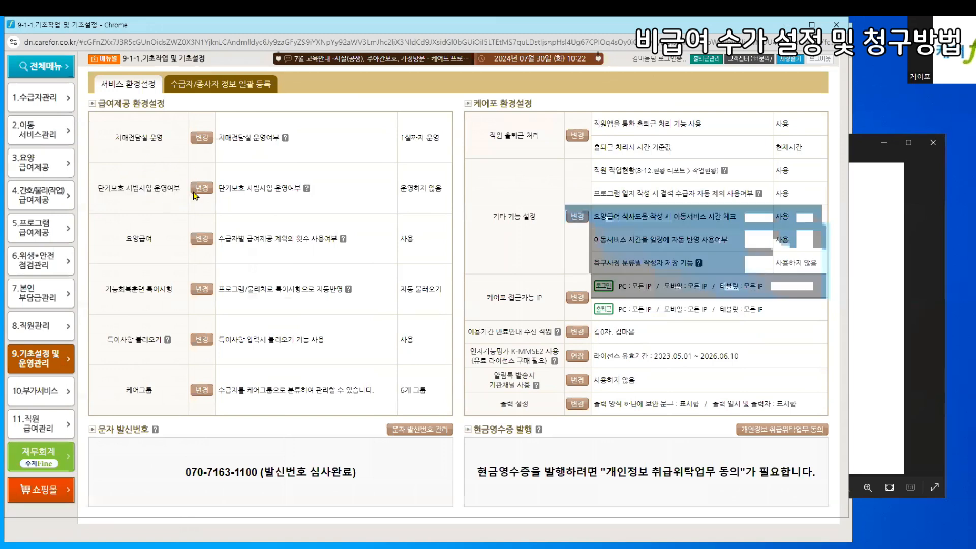
{"action": "left_click", "coordinate": [416, 279]}
{"action": "left_click", "coordinate": [399, 307]}
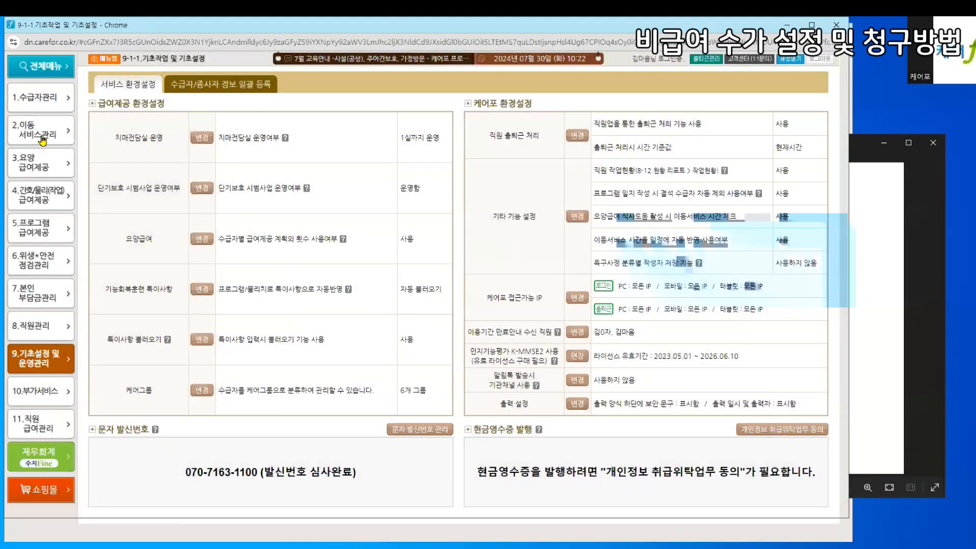
Show the row 15 recipient's July 2024 calendar in 2-1.일정관리 and locate the 단기보호,가족휴가 일정 등록 function
{"action": "left_click", "coordinate": [42, 138]}
{"action": "left_click", "coordinate": [144, 101]}
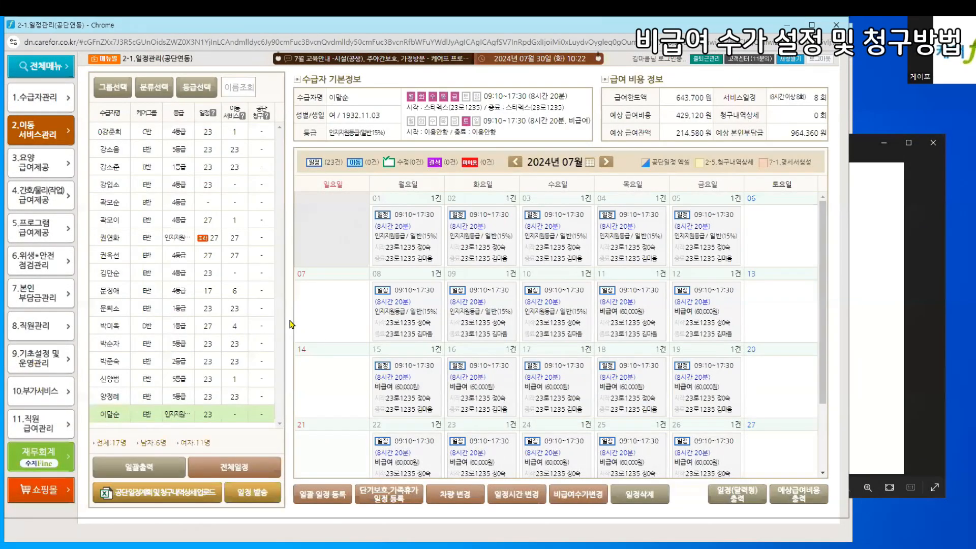
{"action": "left_click", "coordinate": [214, 380]}
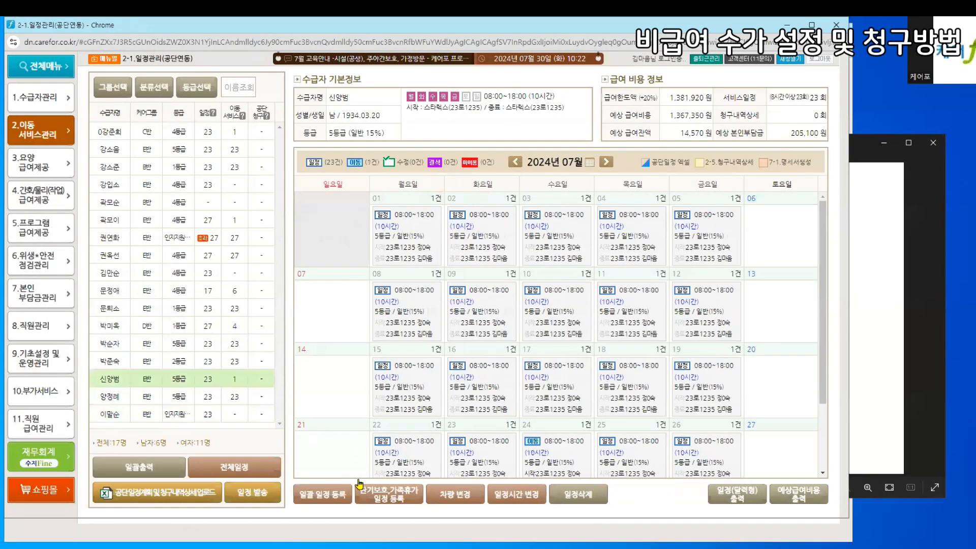
{"action": "left_click_drag", "start_coordinate": [359, 486], "coordinate": [405, 504]}
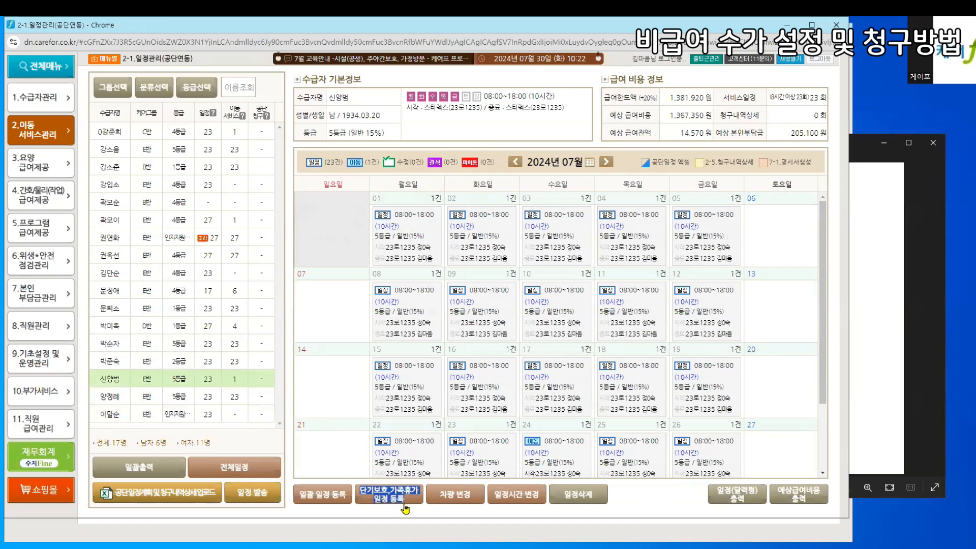
{"action": "left_click_drag", "start_coordinate": [405, 508], "coordinate": [405, 511]}
{"action": "left_click", "coordinate": [405, 509]}
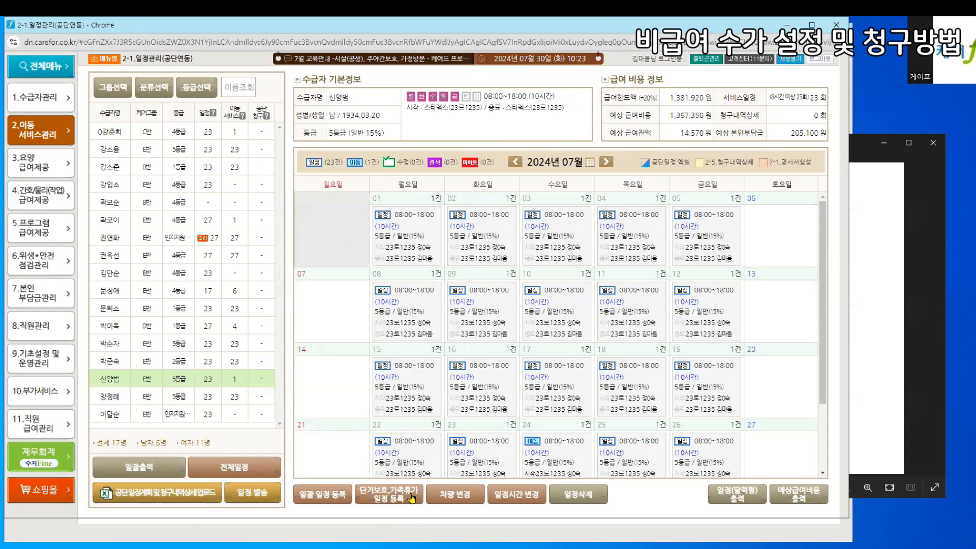
Delete the row 15 recipient's schedule for 2024.07.01 to 2024.07.31
{"action": "left_click", "coordinate": [237, 385]}
{"action": "left_click", "coordinate": [592, 500]}
{"action": "left_click", "coordinate": [390, 312]}
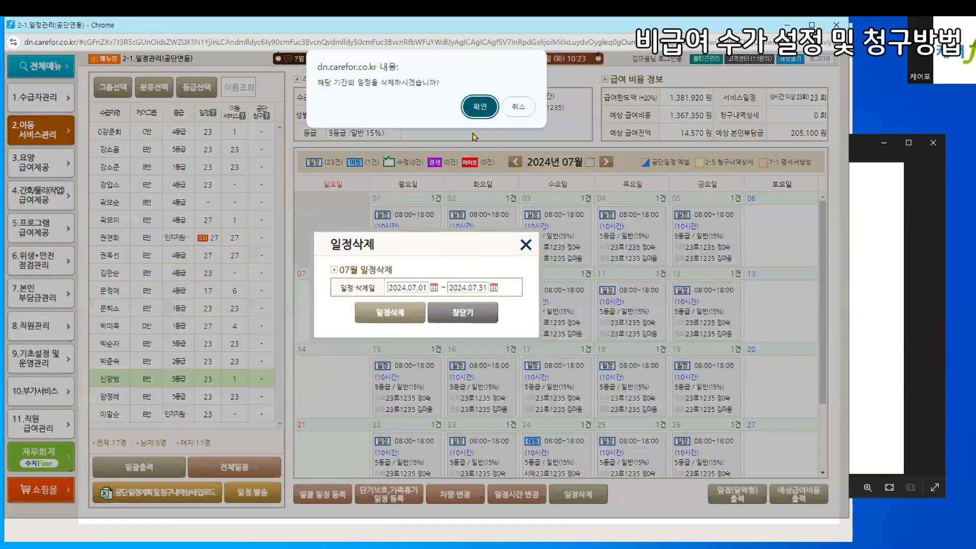
{"action": "left_click", "coordinate": [480, 107]}
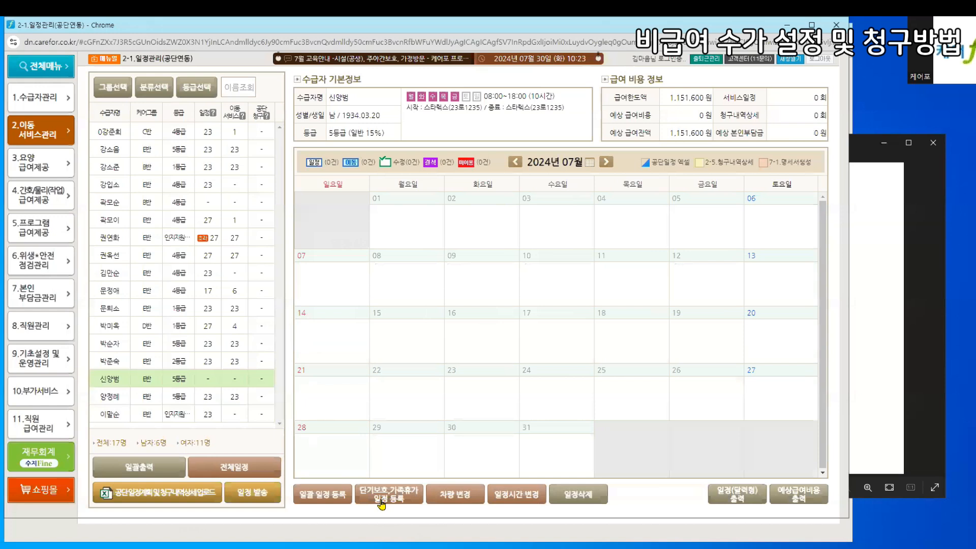
Start a 단기보호 schedule for the row 15 recipient covering 2024.07.01 to 2024.07.08
{"action": "left_click", "coordinate": [382, 501]}
{"action": "left_click", "coordinate": [319, 291]}
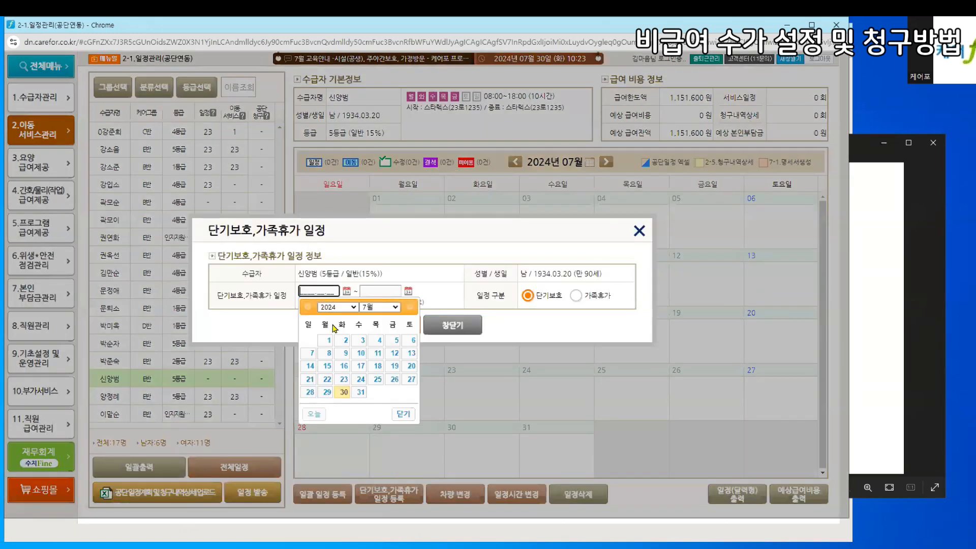
{"action": "left_click", "coordinate": [328, 340]}
{"action": "left_click", "coordinate": [380, 289]}
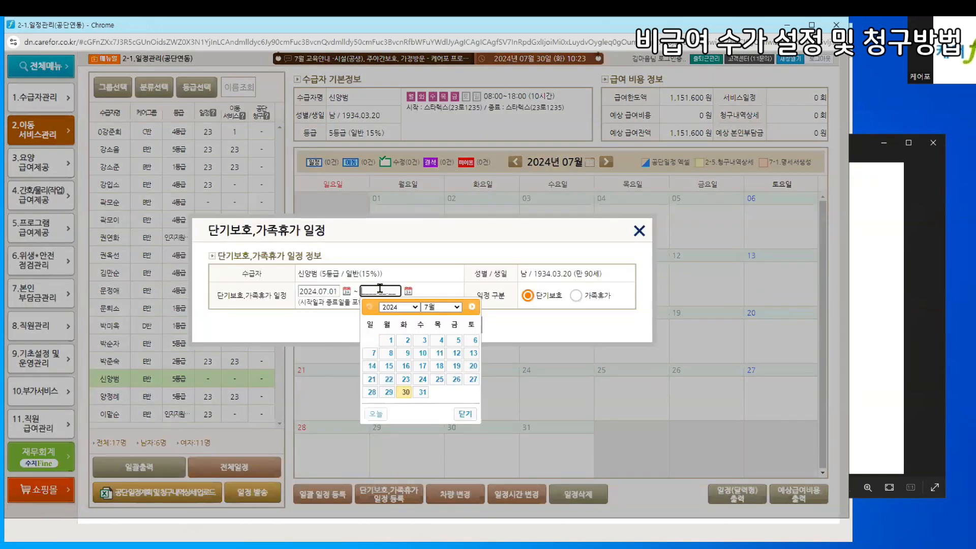
{"action": "left_click", "coordinate": [391, 353]}
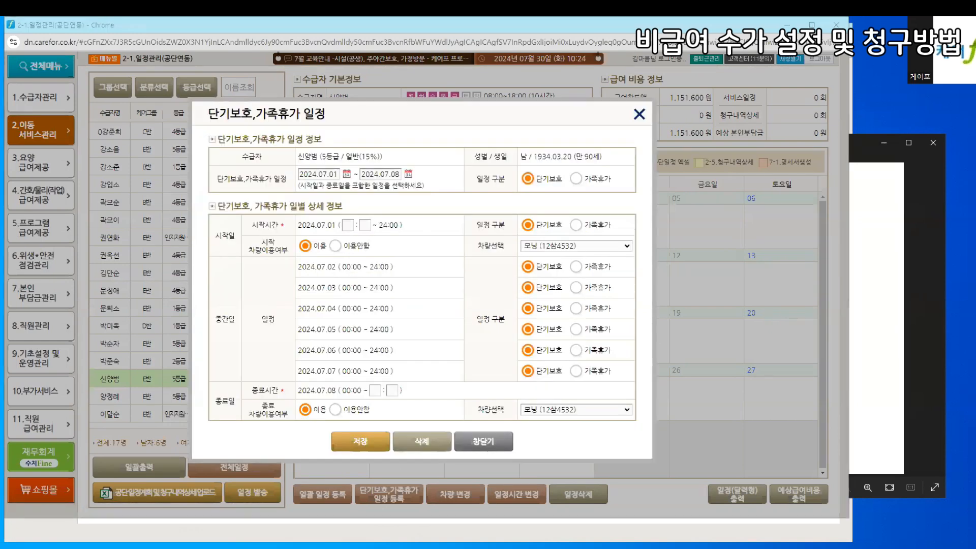
Set the 단기보호 start time to 10:00 and end time to 18:00, and save the schedule
{"action": "left_click", "coordinate": [347, 225]}
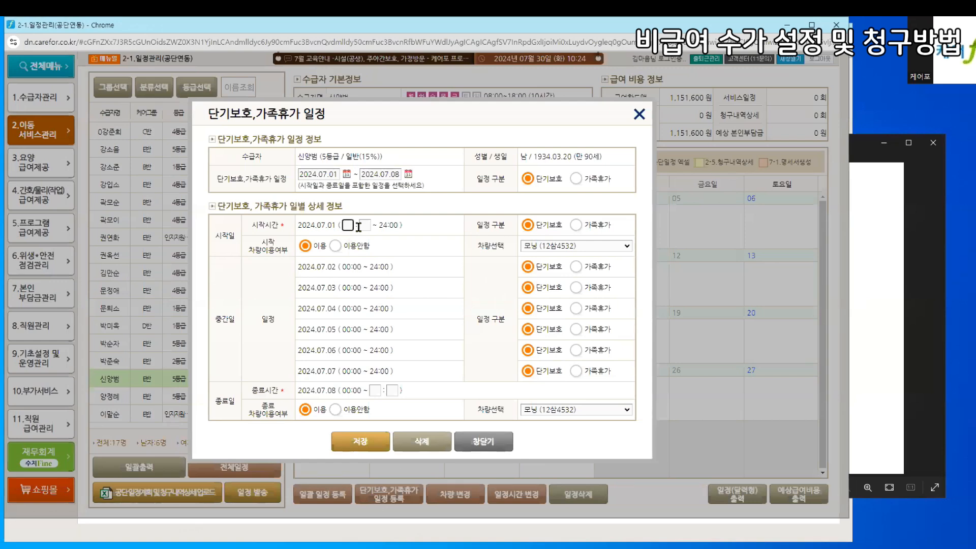
{"action": "type", "text": "10"}
{"action": "left_click", "coordinate": [374, 390]}
{"action": "type", "text": "18"}
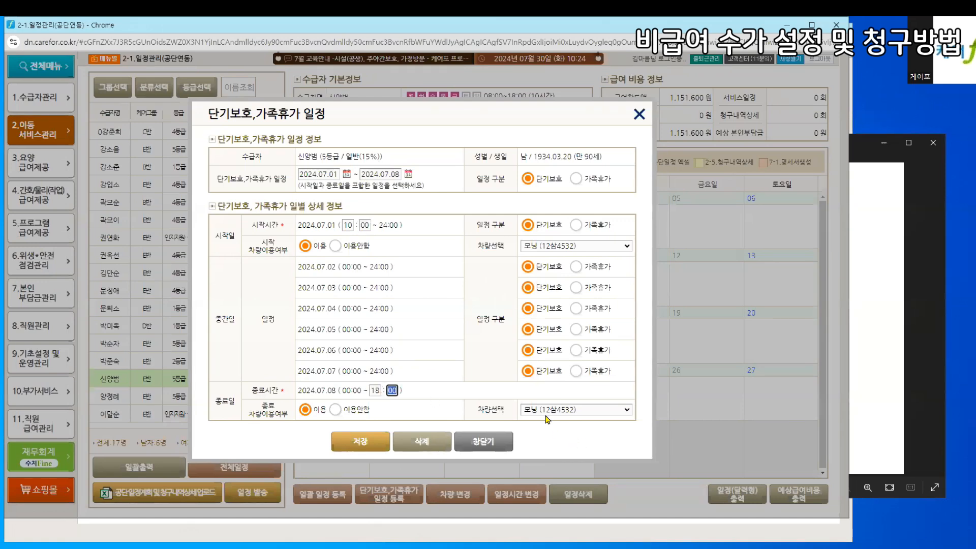
{"action": "left_click", "coordinate": [354, 451]}
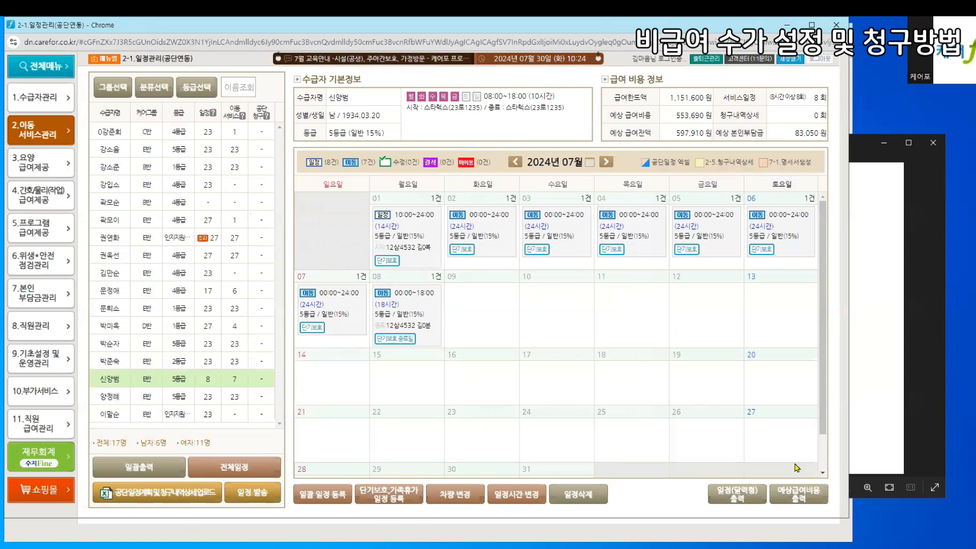
Review the recipient's July 2024 예상급여비용 report, and open and close the 2024.07.10 schedule entry without saving
{"action": "left_click", "coordinate": [788, 497]}
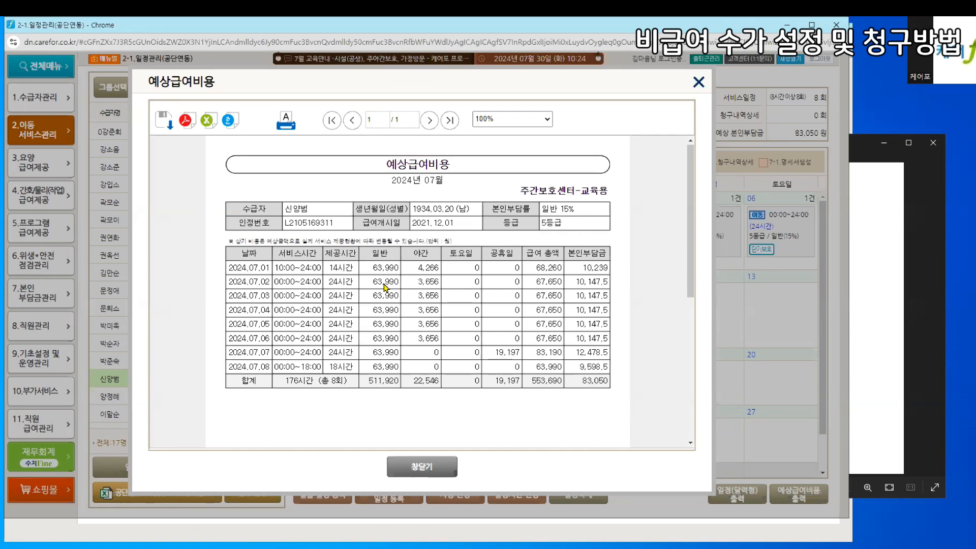
{"action": "left_click", "coordinate": [415, 473]}
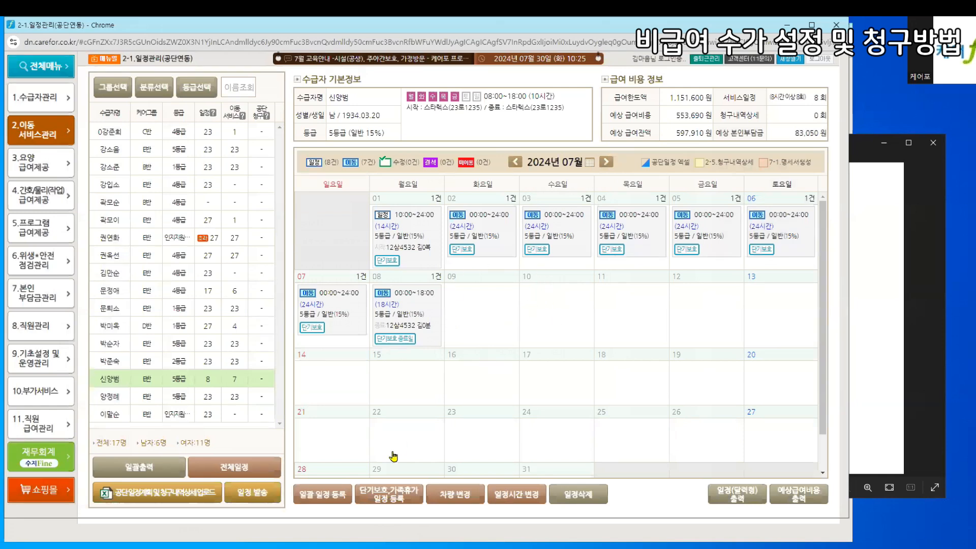
{"action": "left_click", "coordinate": [550, 316]}
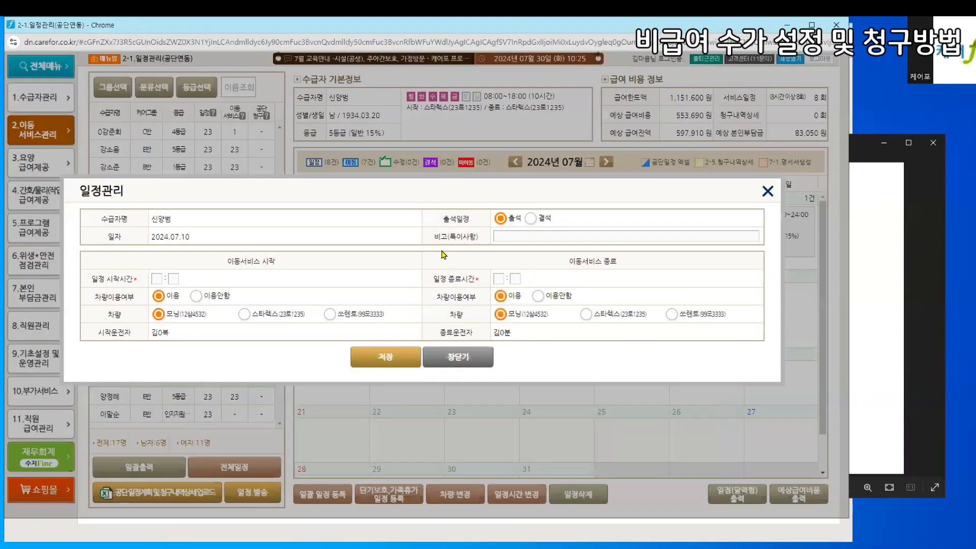
{"action": "left_click", "coordinate": [453, 362]}
Start a 가족휴가 schedule for the same recipient covering 2024.07.16 to 2024.07.20
{"action": "left_click", "coordinate": [393, 496]}
{"action": "left_click", "coordinate": [576, 295]}
{"action": "left_click", "coordinate": [321, 292]}
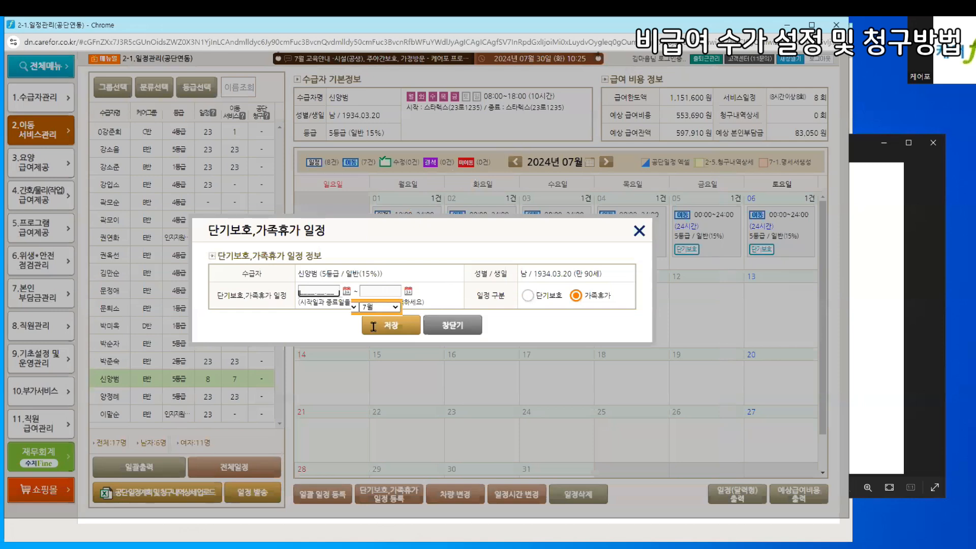
{"action": "left_click", "coordinate": [345, 366]}
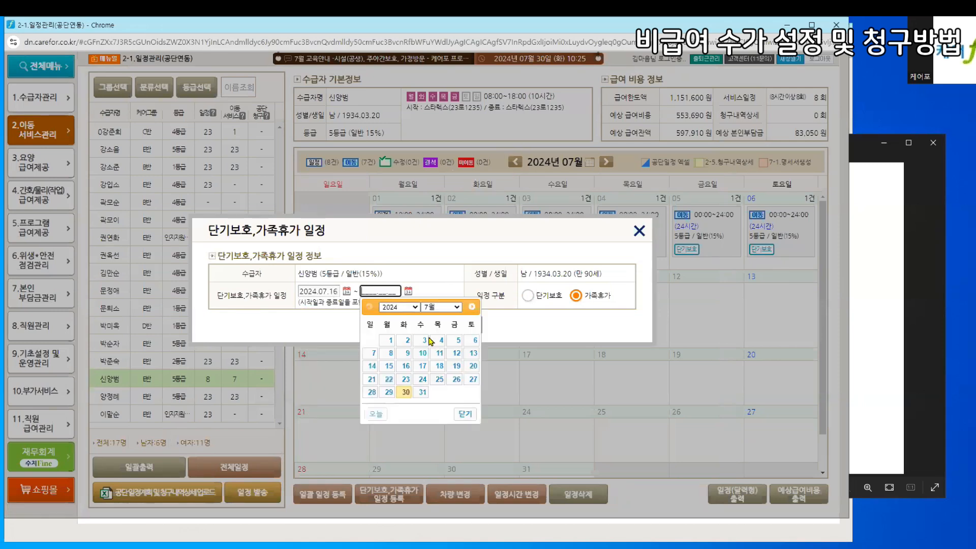
{"action": "left_click", "coordinate": [470, 366]}
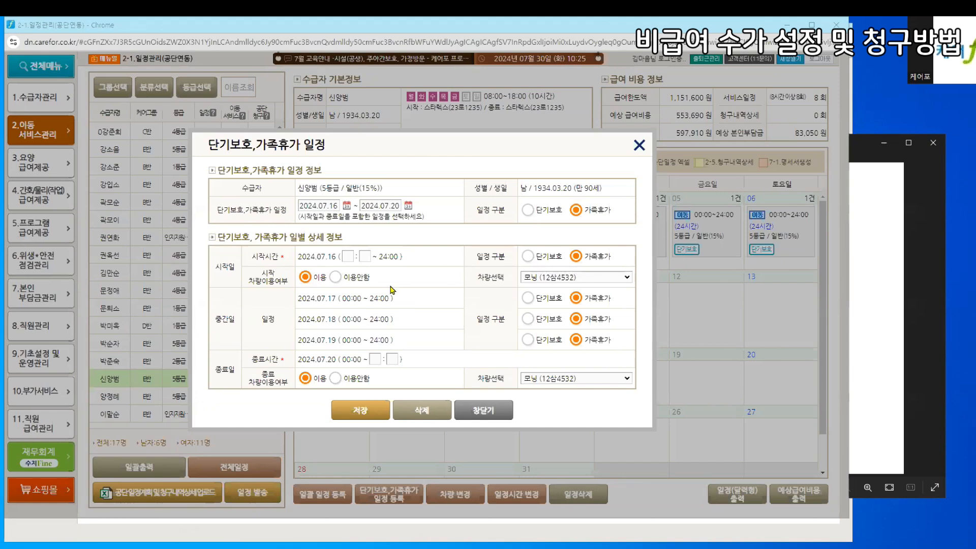
Set the 가족휴가 start time to 11:00 and end time to 18:00, save it, and check the 급여한도액
{"action": "left_click", "coordinate": [348, 256]}
{"action": "type", "text": "1100"}
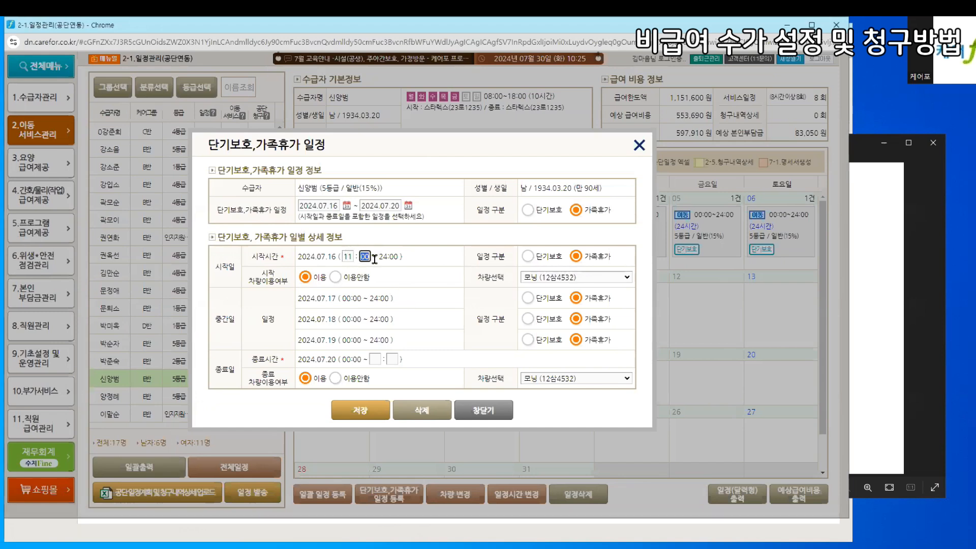
{"action": "left_click", "coordinate": [375, 358]}
{"action": "type", "text": "1800"}
{"action": "left_click", "coordinate": [356, 410]}
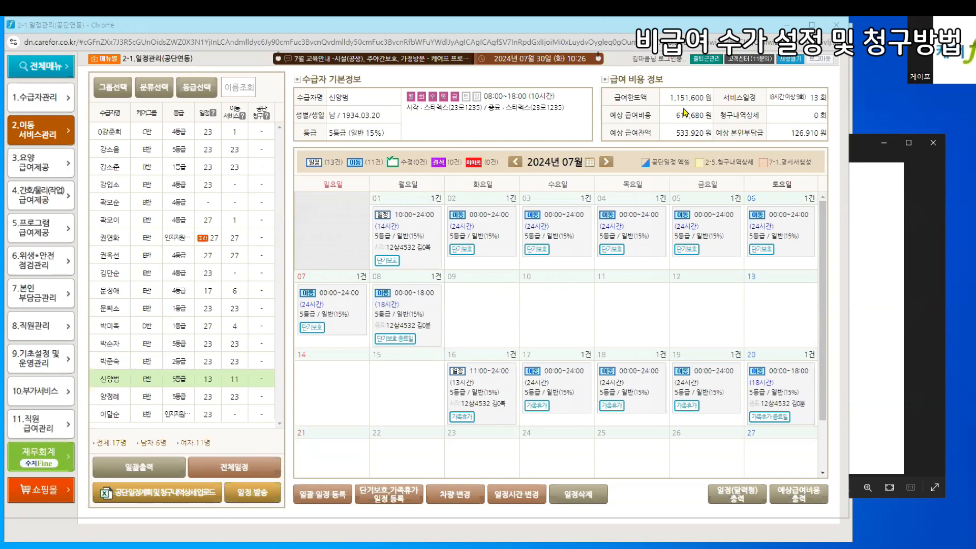
{"action": "left_click_drag", "start_coordinate": [668, 101], "coordinate": [698, 108]}
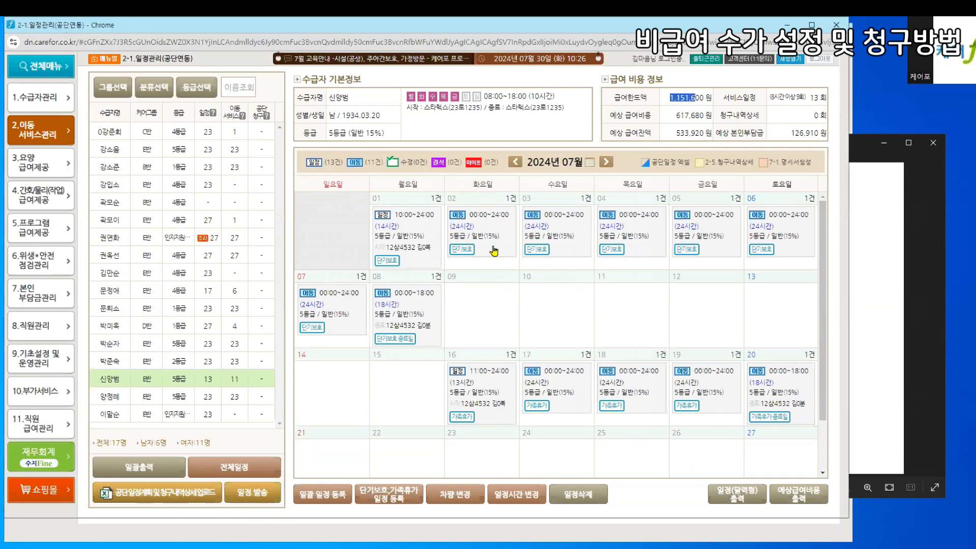
{"action": "left_click", "coordinate": [630, 96]}
Generate the row 15 recipient's July 2024 청구서 in 7-1.본인부담금 청구관리 and open its details
{"action": "left_click", "coordinate": [40, 293]}
{"action": "left_click", "coordinate": [156, 191]}
{"action": "scroll", "coordinate": [675, 325], "scroll_direction": "down", "scroll_amount": 2}
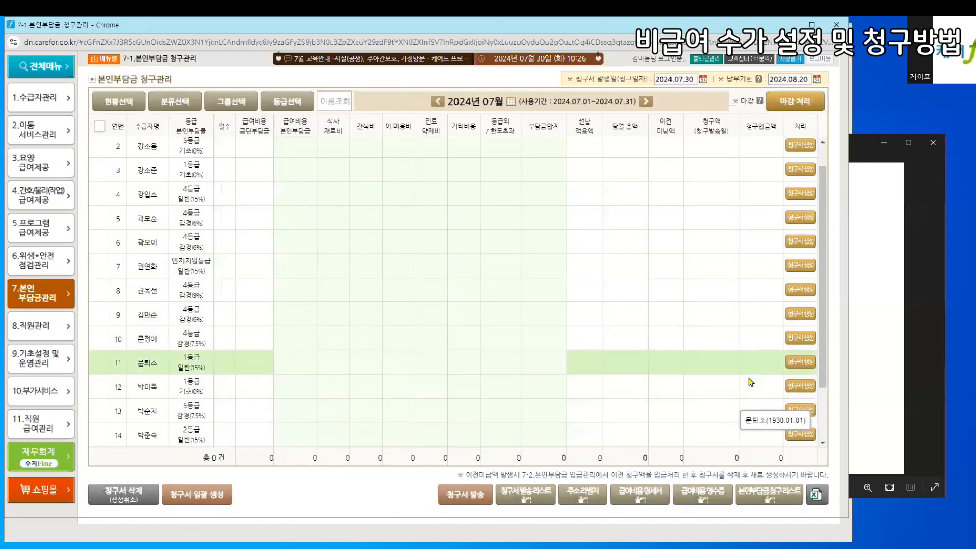
{"action": "left_click", "coordinate": [801, 387]}
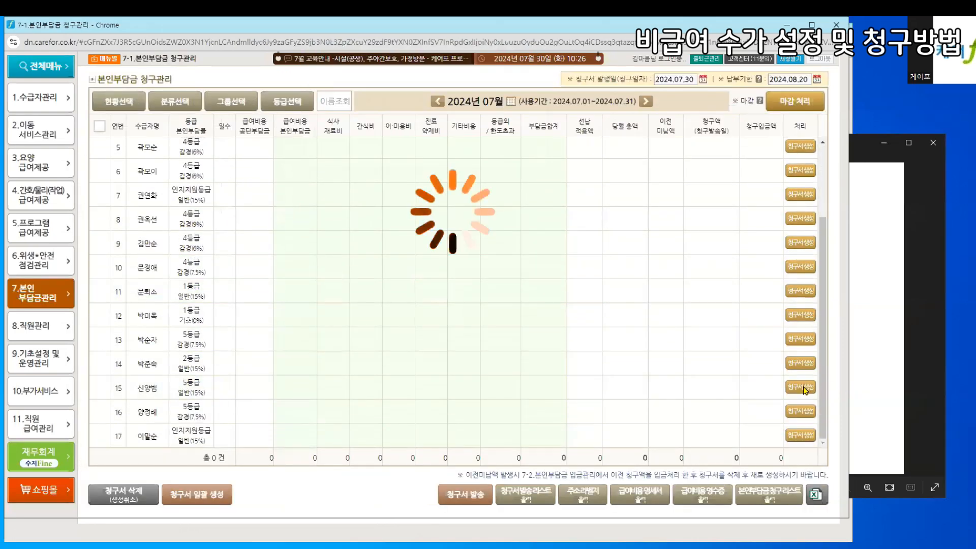
{"action": "left_click", "coordinate": [802, 387]}
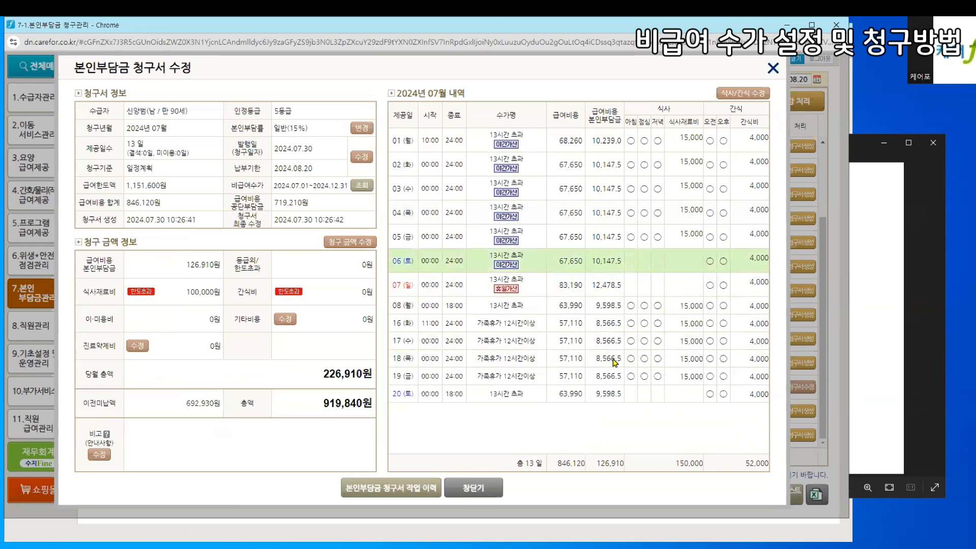
Close the 청구서 details and review the same recipient's 표준약관, 본인부담금, 기타비용 and 식사/간식 계획 in 1-1.수급자 정보관리
{"action": "left_click", "coordinate": [473, 487]}
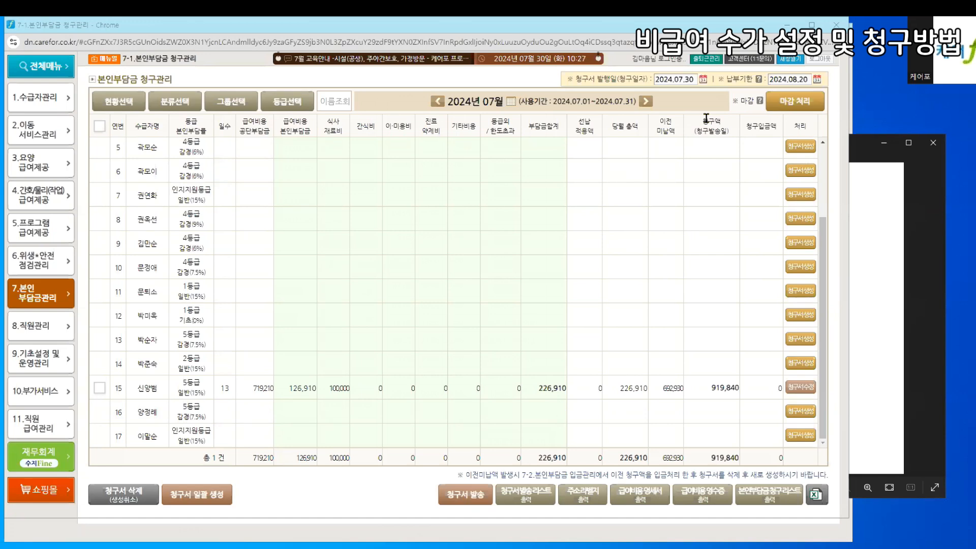
{"action": "left_click", "coordinate": [41, 108]}
{"action": "left_click", "coordinate": [105, 96]}
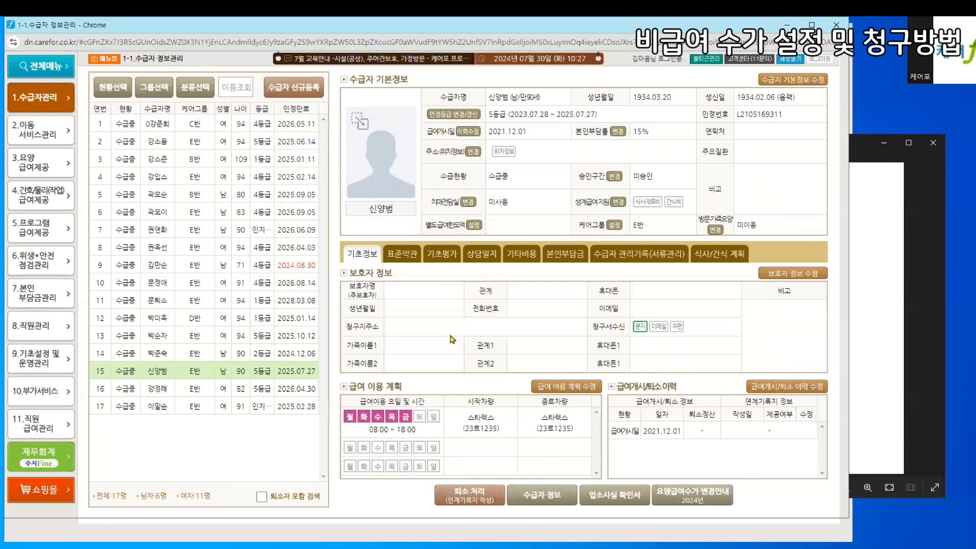
{"action": "left_click", "coordinate": [402, 255]}
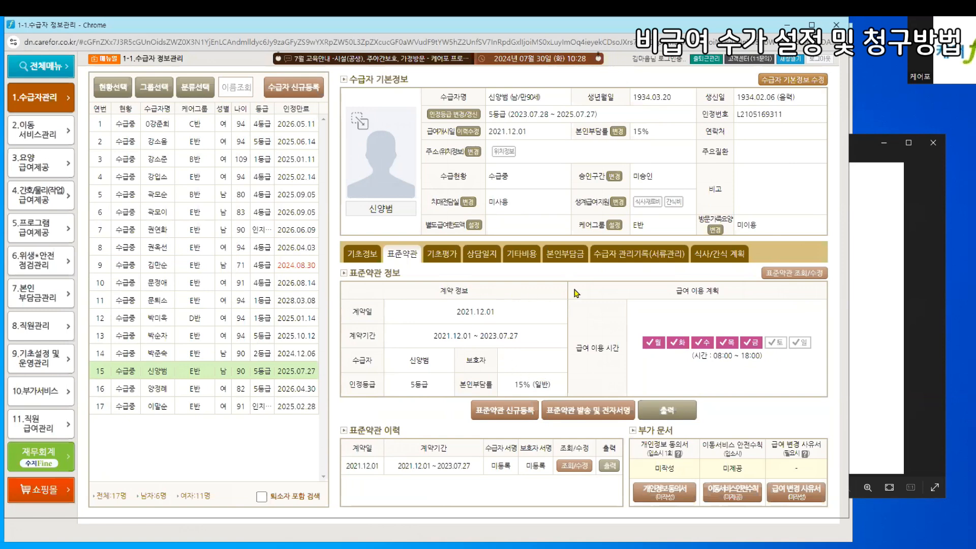
{"action": "left_click", "coordinate": [570, 258]}
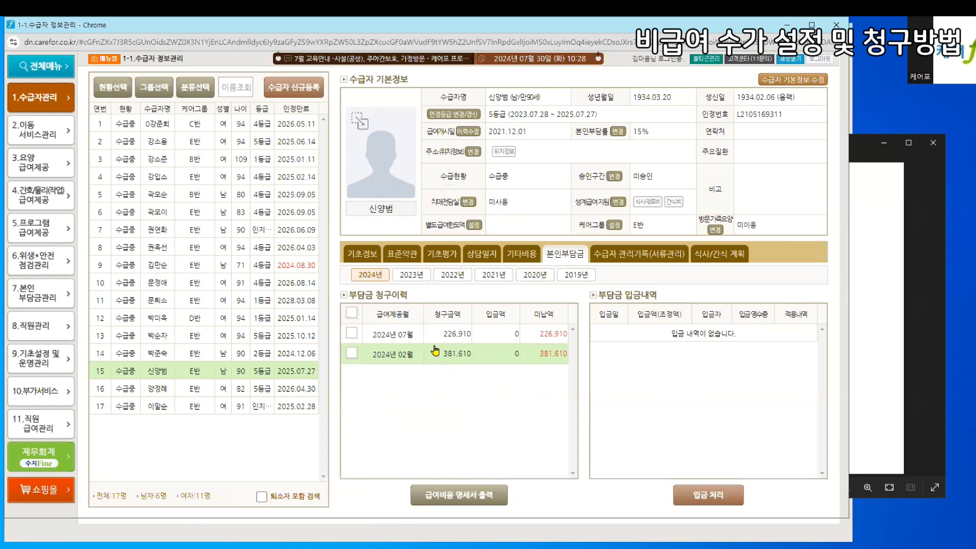
{"action": "left_click", "coordinate": [521, 254]}
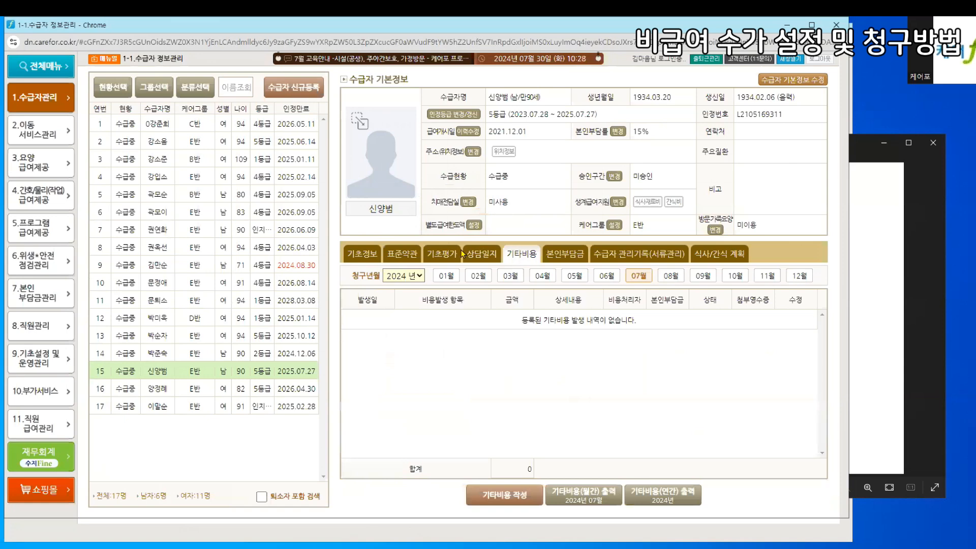
{"action": "left_click", "coordinate": [709, 253]}
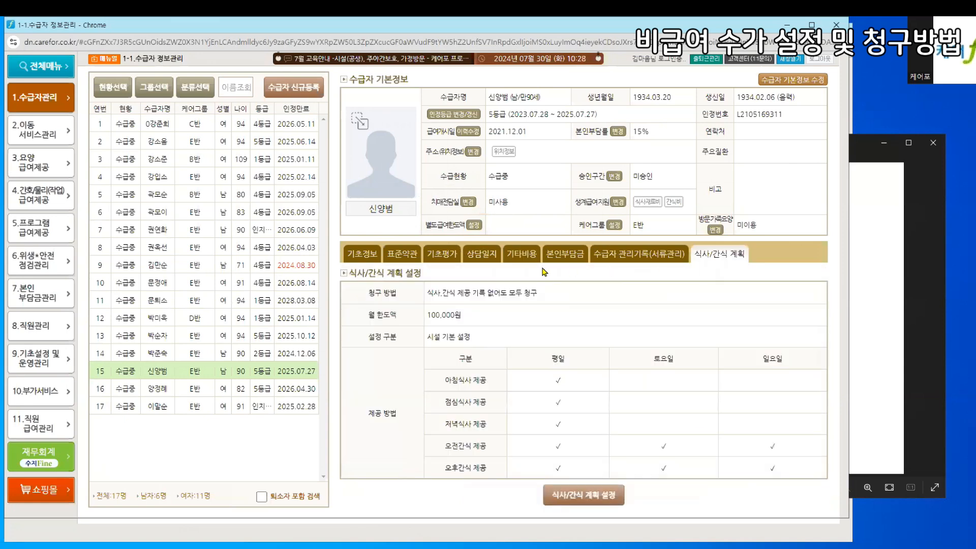
Switch the recipient's 식사/간식 계획 to 수급자 개별 설정 with a 식사재료비 월한도액 of 20000원 and save it
{"action": "left_click", "coordinate": [591, 498]}
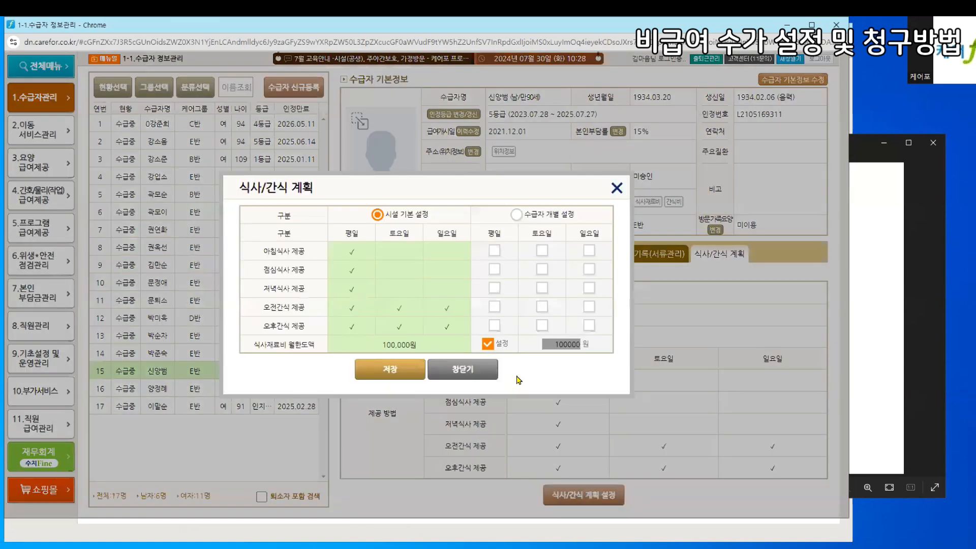
{"action": "left_click", "coordinate": [516, 215]}
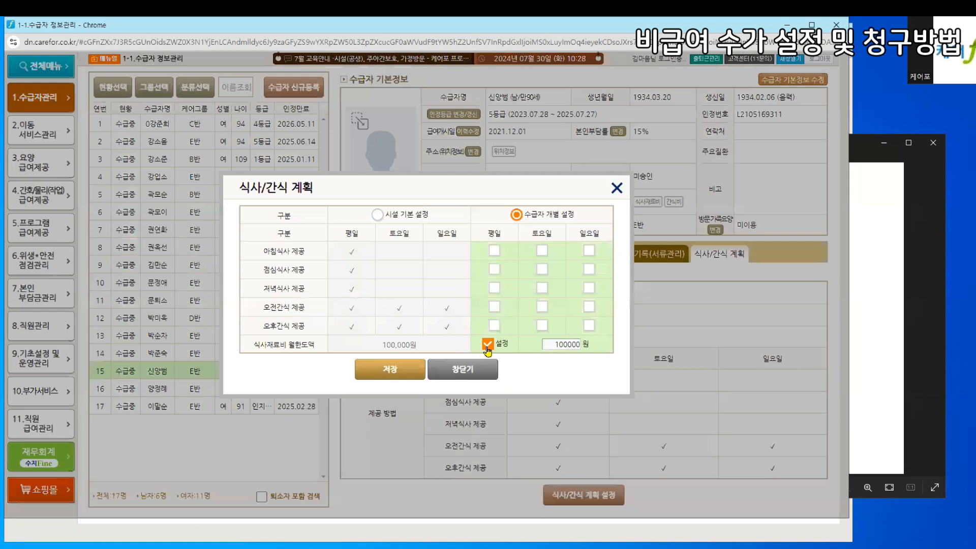
{"action": "double_click", "coordinate": [547, 344]}
{"action": "type", "text": "20000"}
{"action": "left_click", "coordinate": [379, 370]}
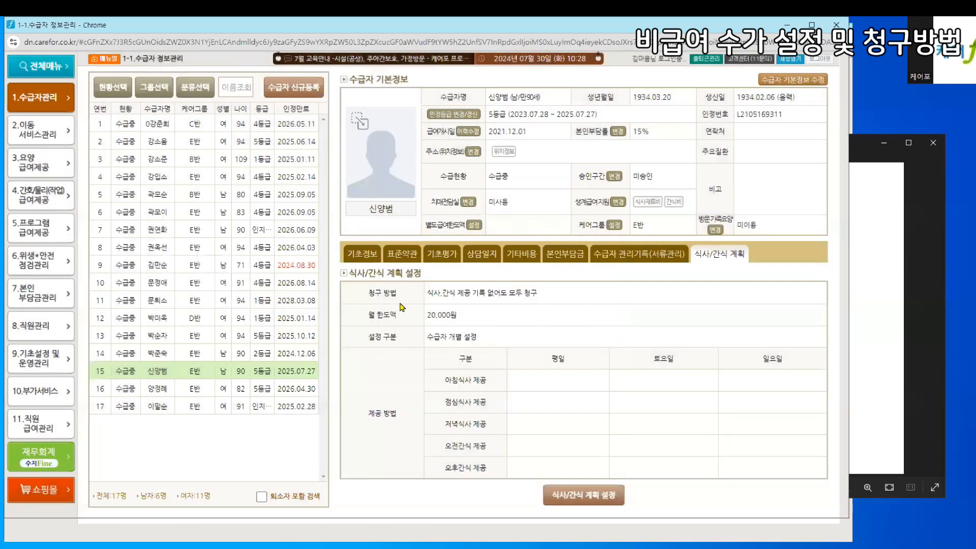
Display the July 2024 calendar of the last listed recipient in 2-1.일정관리
{"action": "left_click", "coordinate": [478, 260]}
{"action": "left_click", "coordinate": [402, 253]}
{"action": "mouse_move", "coordinate": [41, 130]}
{"action": "left_click", "coordinate": [141, 102]}
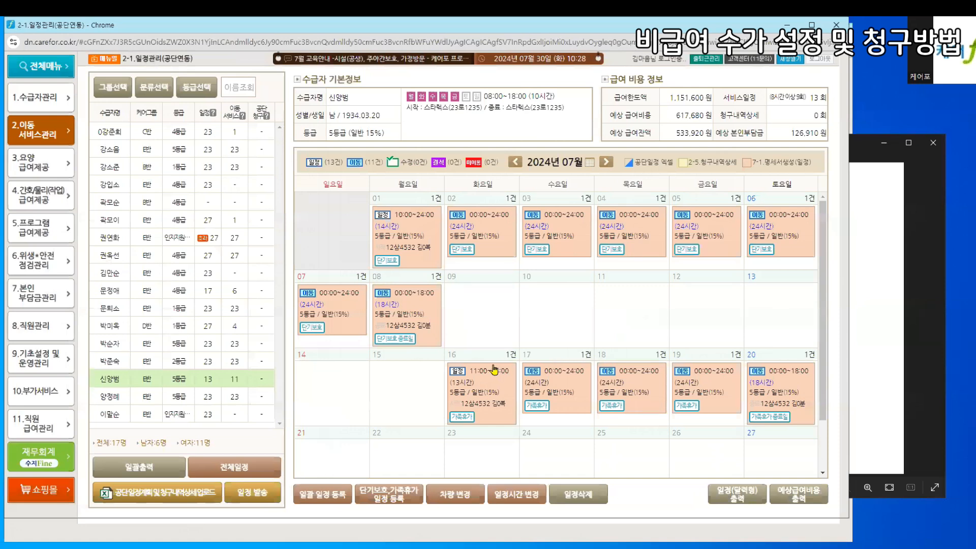
{"action": "left_click", "coordinate": [189, 400]}
{"action": "left_click", "coordinate": [203, 415]}
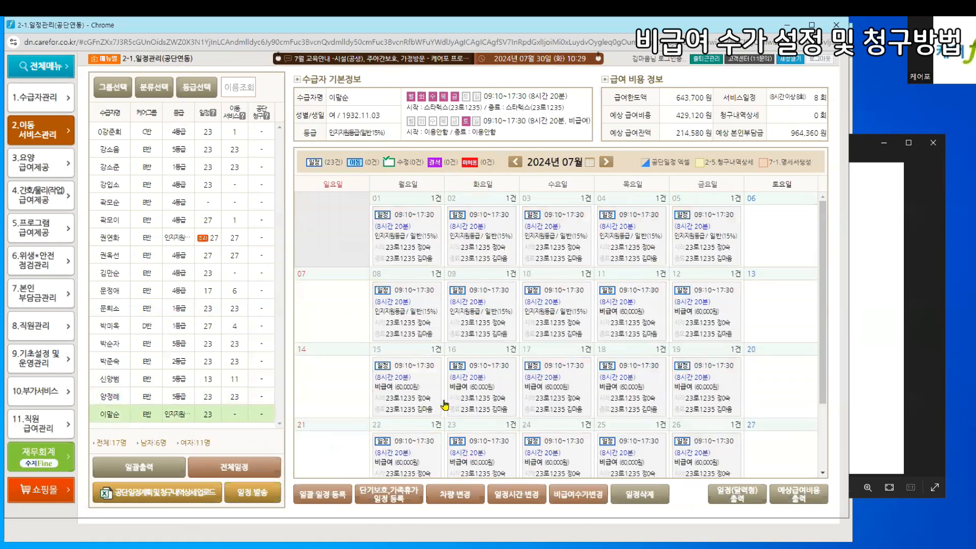
{"action": "scroll", "coordinate": [442, 420], "scroll_direction": "down", "scroll_amount": 3}
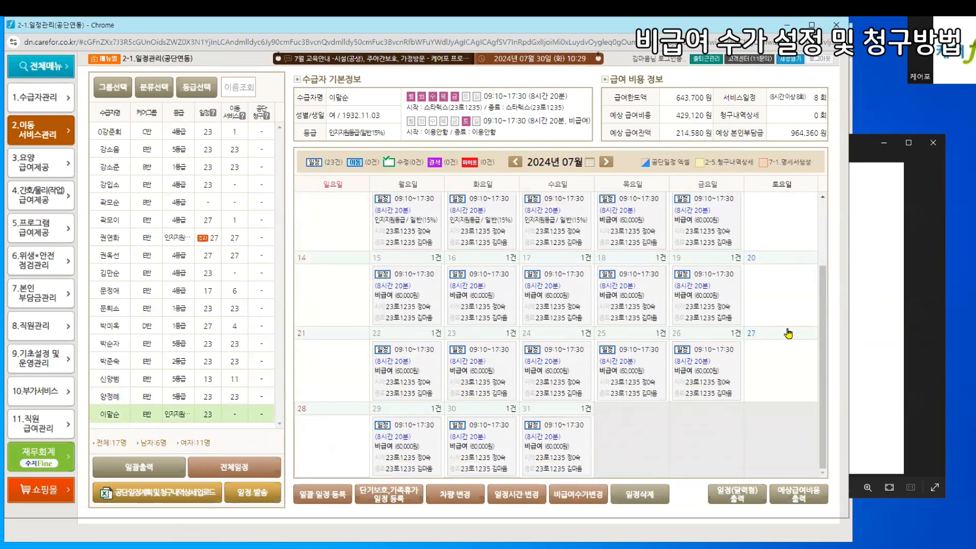
Add a 비급여 일정 on 2024.07.20 from 11:00 to 18:00 for this recipient and save it
{"action": "left_click", "coordinate": [793, 306]}
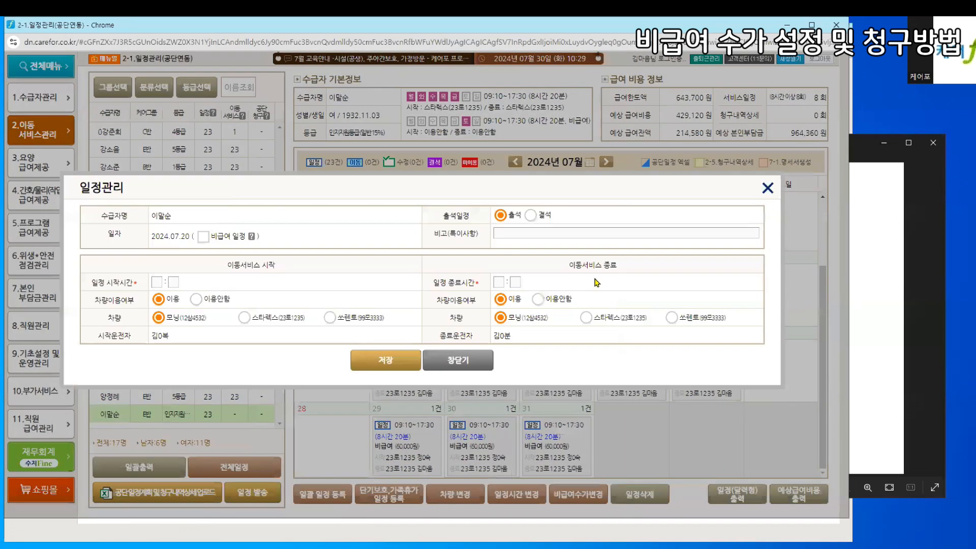
{"action": "left_click", "coordinate": [204, 236]}
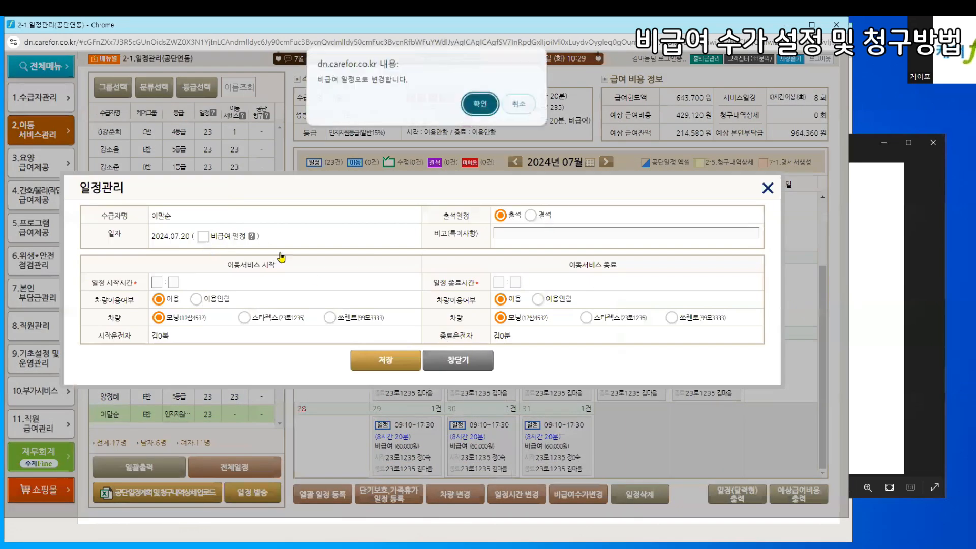
{"action": "left_click", "coordinate": [473, 110]}
{"action": "left_click", "coordinate": [157, 282]}
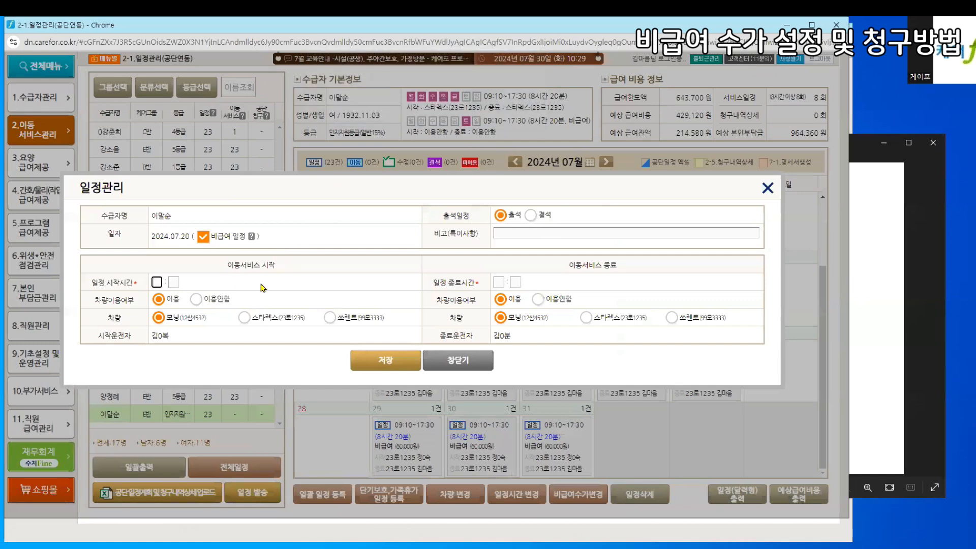
{"action": "type", "text": "1100"}
{"action": "left_click", "coordinate": [495, 282]}
{"action": "type", "text": "1800"}
{"action": "left_click", "coordinate": [368, 362]}
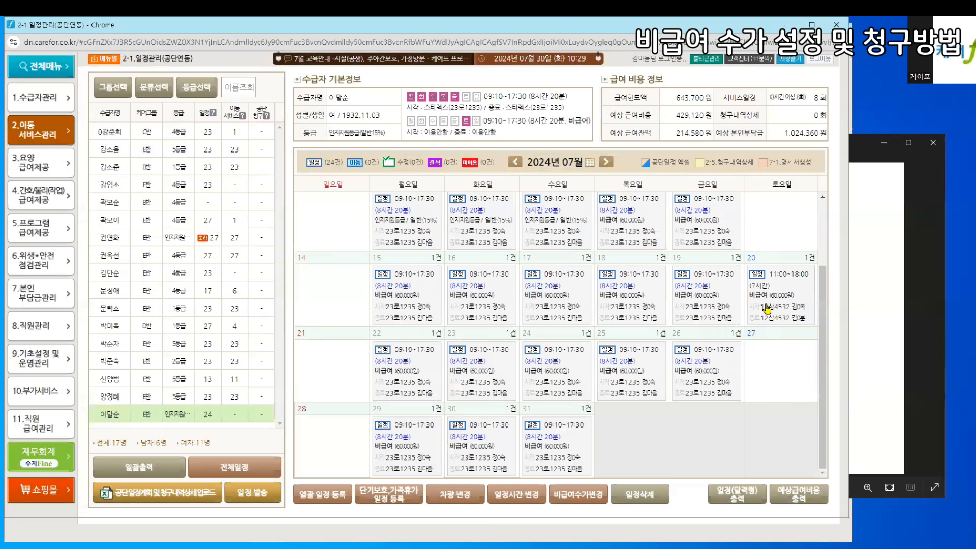
Check the 일괄 일정등록 settings, and mark the 2024.07.14 entry as 비급여 일정 but close it without saving
{"action": "left_click", "coordinate": [322, 493]}
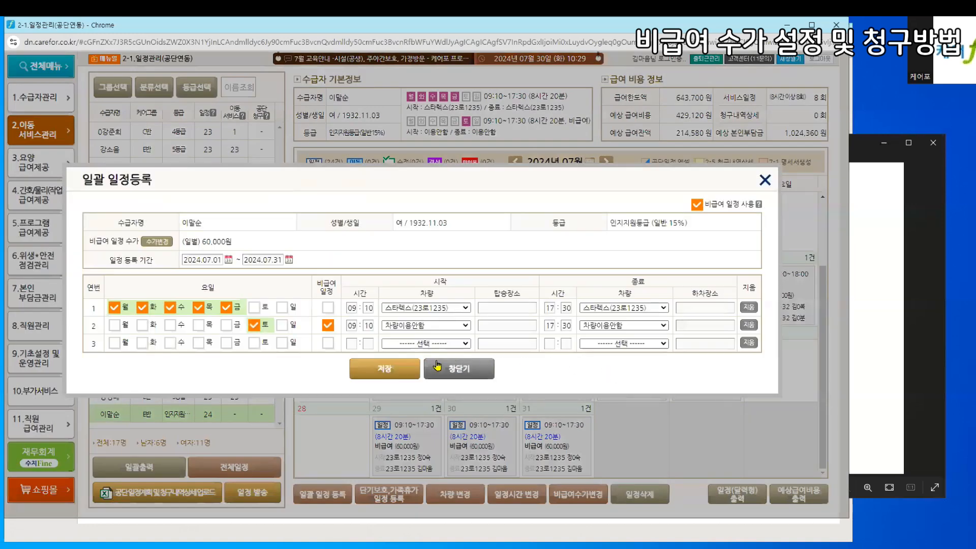
{"action": "left_click", "coordinate": [435, 367]}
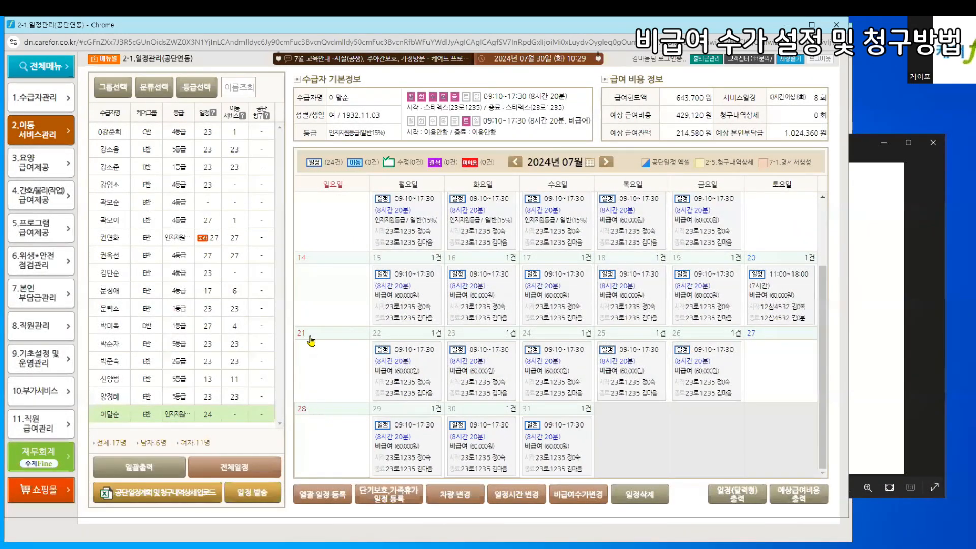
{"action": "left_click", "coordinate": [307, 310]}
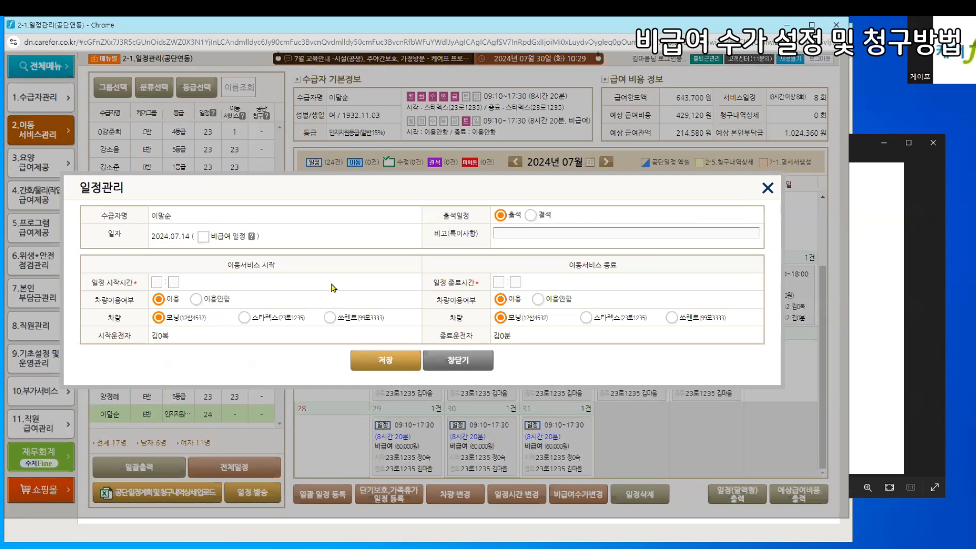
{"action": "left_click", "coordinate": [202, 238]}
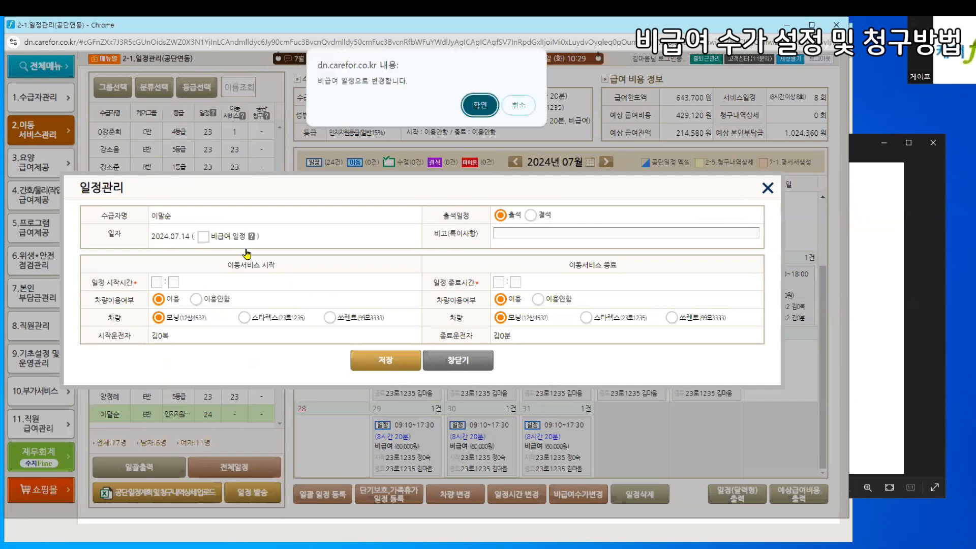
{"action": "left_click", "coordinate": [467, 109]}
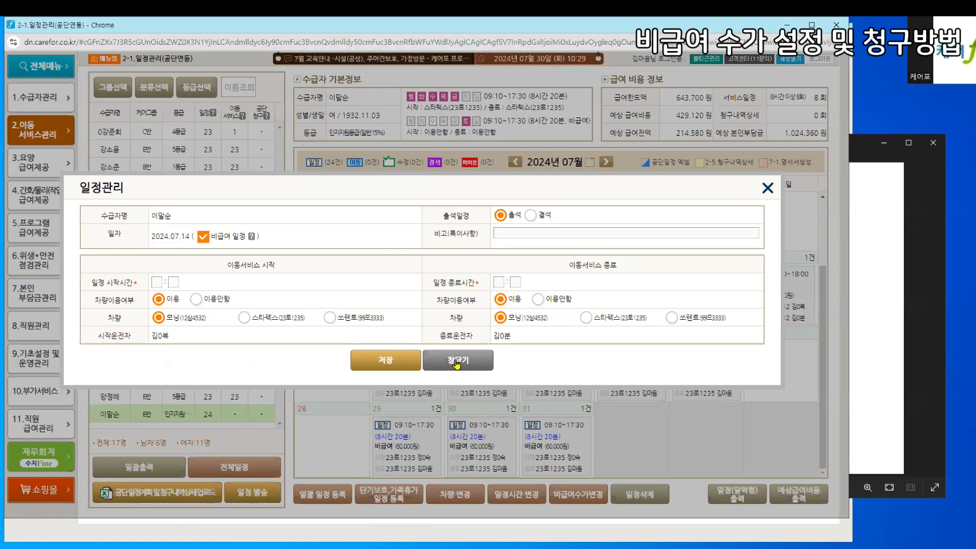
{"action": "left_click", "coordinate": [457, 362]}
{"action": "left_click", "coordinate": [472, 121]}
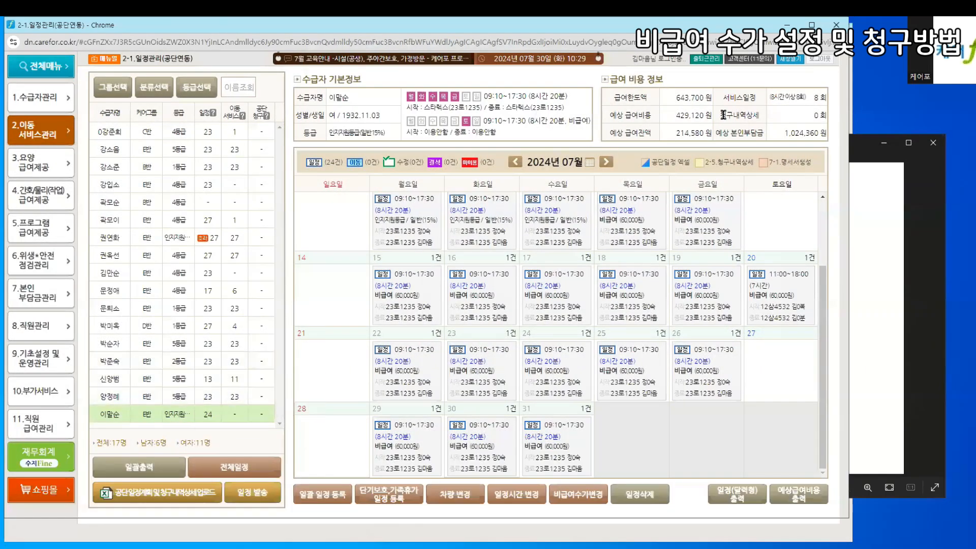
In a new window, try enabling 비급여 일정 사용 in the row 15 recipient's 급여 이용 계획, closing the 비급여 수가 변경 form without saving
{"action": "left_click", "coordinate": [790, 60]}
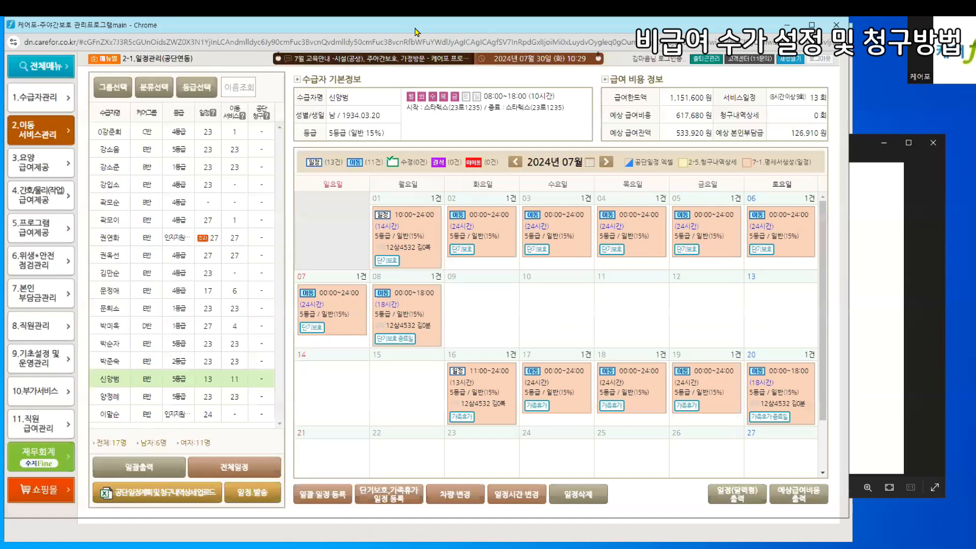
{"action": "left_click_drag", "start_coordinate": [415, 30], "coordinate": [583, 77]}
{"action": "left_click", "coordinate": [218, 151]}
{"action": "left_click", "coordinate": [269, 143]}
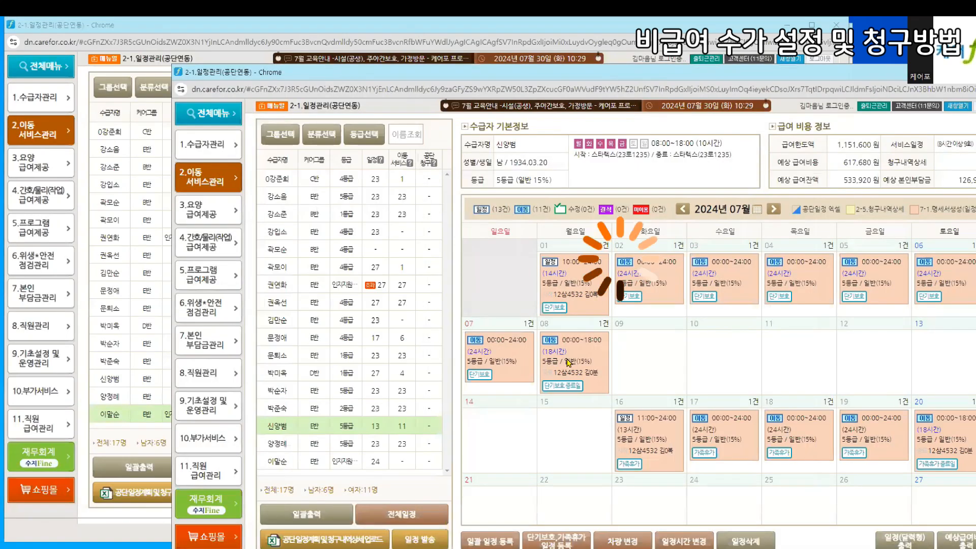
{"action": "left_click", "coordinate": [743, 435]}
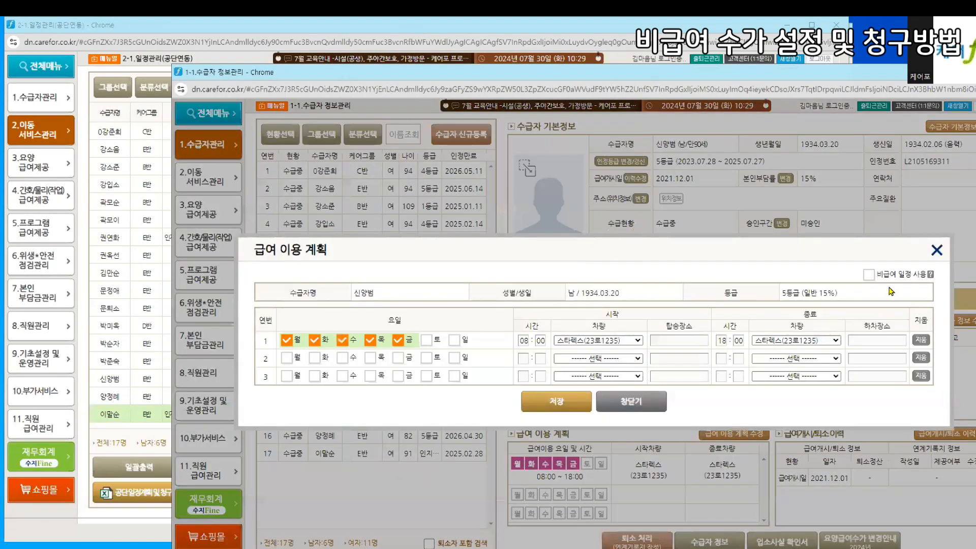
{"action": "left_click", "coordinate": [869, 275]}
{"action": "left_click", "coordinate": [646, 170]}
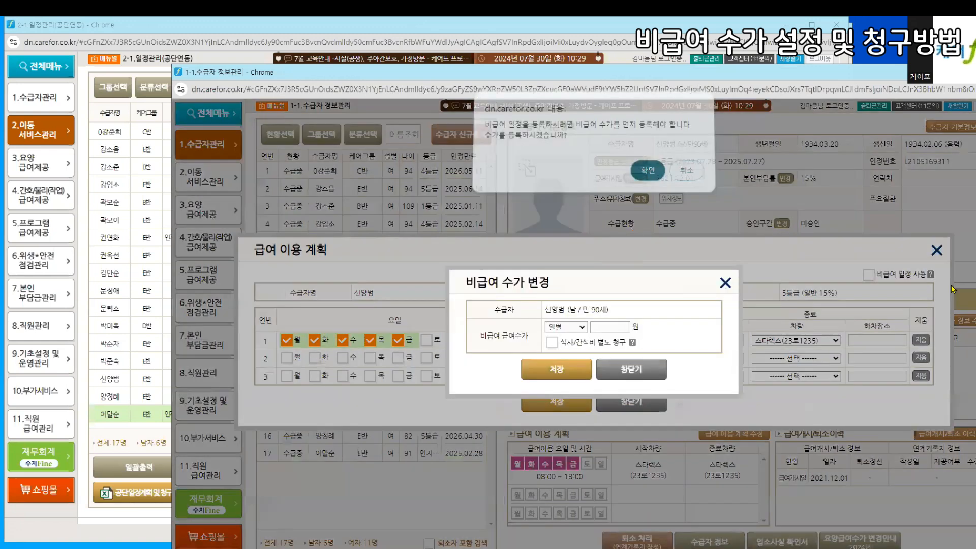
{"action": "left_click", "coordinate": [633, 373]}
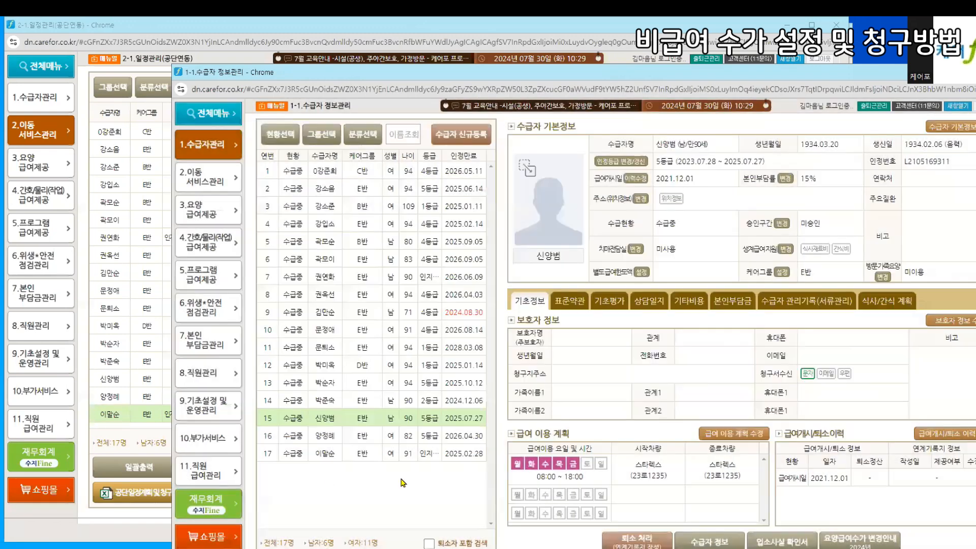
Compare 비급여 일정 사용 in the row 17 recipient's 급여 이용 계획 with the 비급여 일정 option in the 2024.07.14 schedule entry
{"action": "left_click", "coordinate": [332, 454]}
{"action": "left_click", "coordinate": [747, 434]}
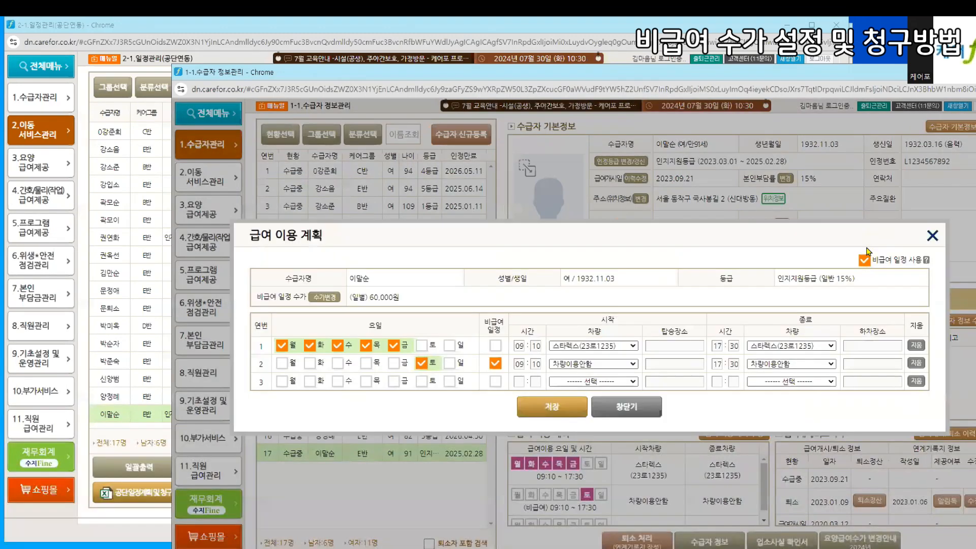
{"action": "left_click", "coordinate": [402, 35]}
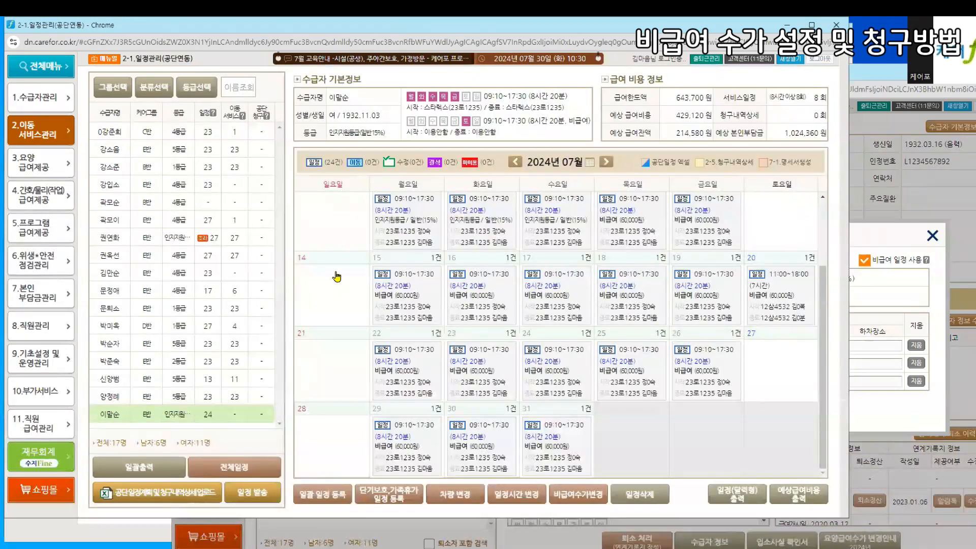
{"action": "left_click", "coordinate": [336, 277]}
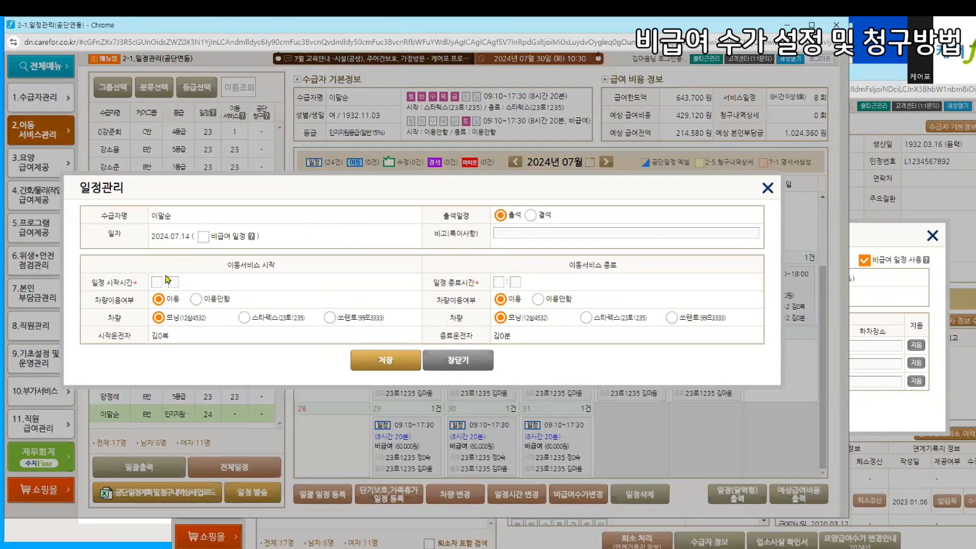
{"action": "left_click", "coordinate": [882, 269]}
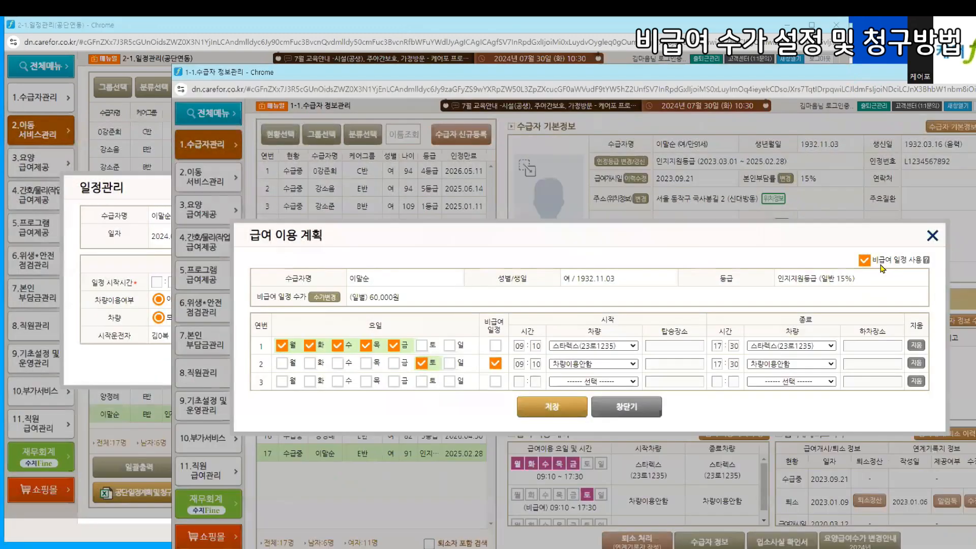
{"action": "double_click", "coordinate": [865, 261]}
{"action": "left_click", "coordinate": [113, 335]}
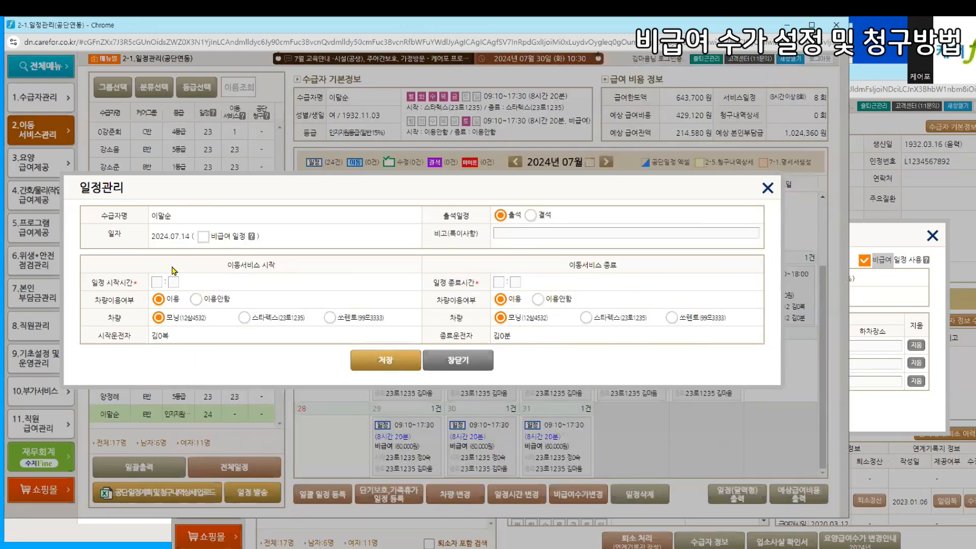
Close the 2024.07.14 entry and the 급여 이용 계획 without saving, and return from the extra window to the 2-1.일정관리 calendar
{"action": "left_click", "coordinate": [486, 362]}
{"action": "left_click", "coordinate": [922, 413]}
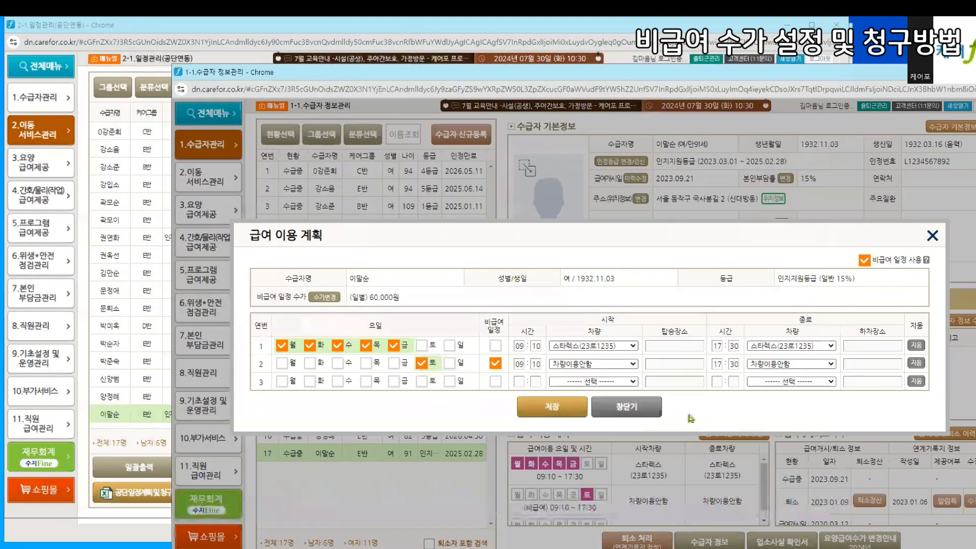
{"action": "left_click", "coordinate": [627, 413]}
{"action": "left_click", "coordinate": [634, 172]}
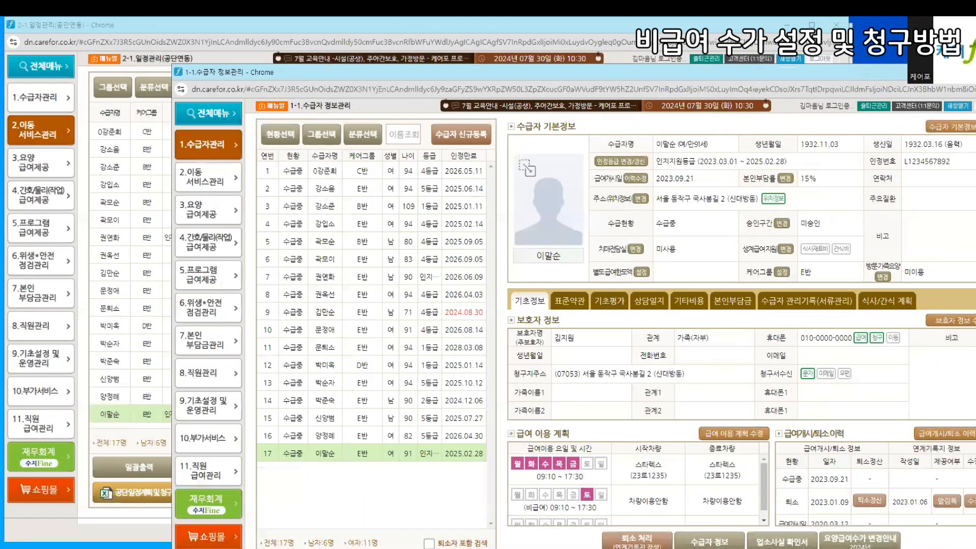
{"action": "left_click", "coordinate": [974, 72]}
{"action": "left_click_drag", "start_coordinate": [579, 29], "coordinate": [625, 61]}
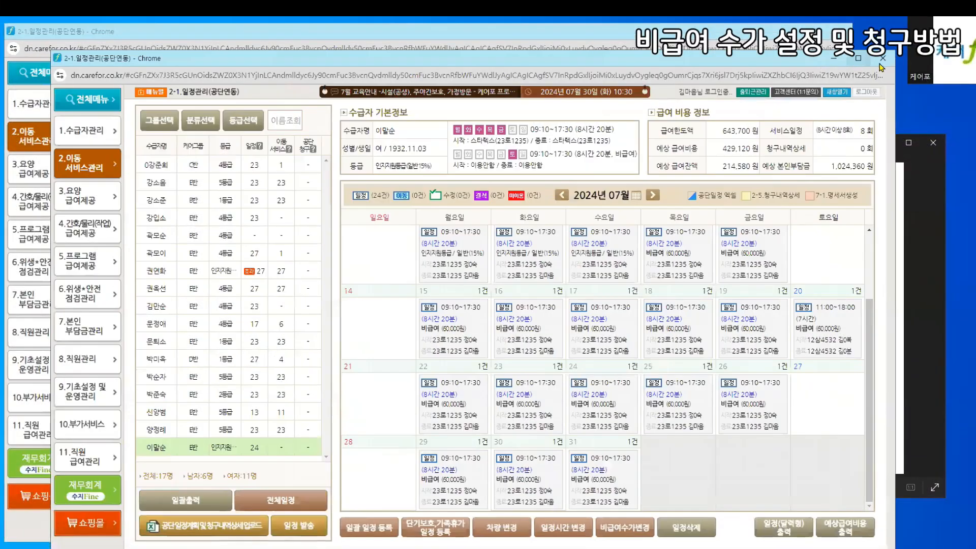
Close the extra 2-1.일정관리 window and move the 비급여수가청구서생성.png diagram clear of the calendar's header
{"action": "left_click", "coordinate": [883, 58]}
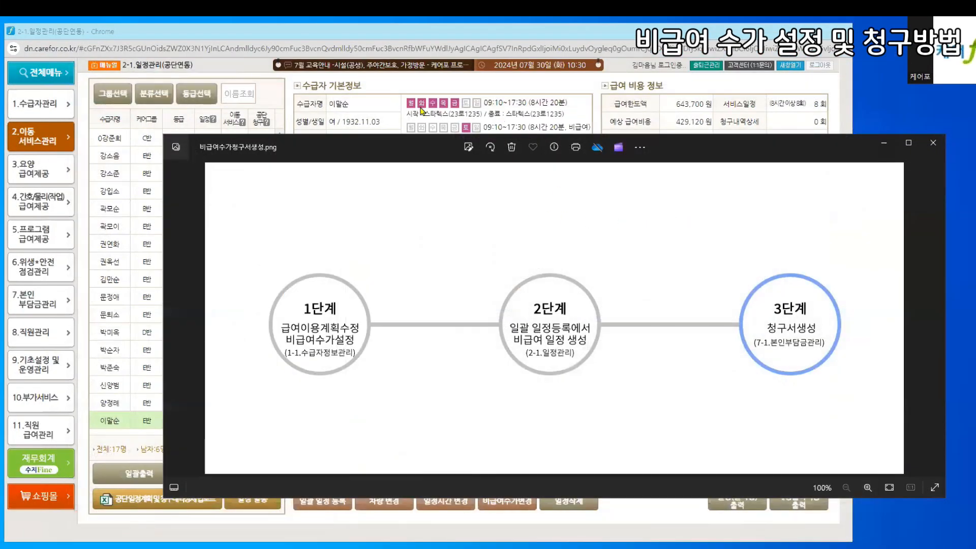
{"action": "left_click", "coordinate": [382, 93]}
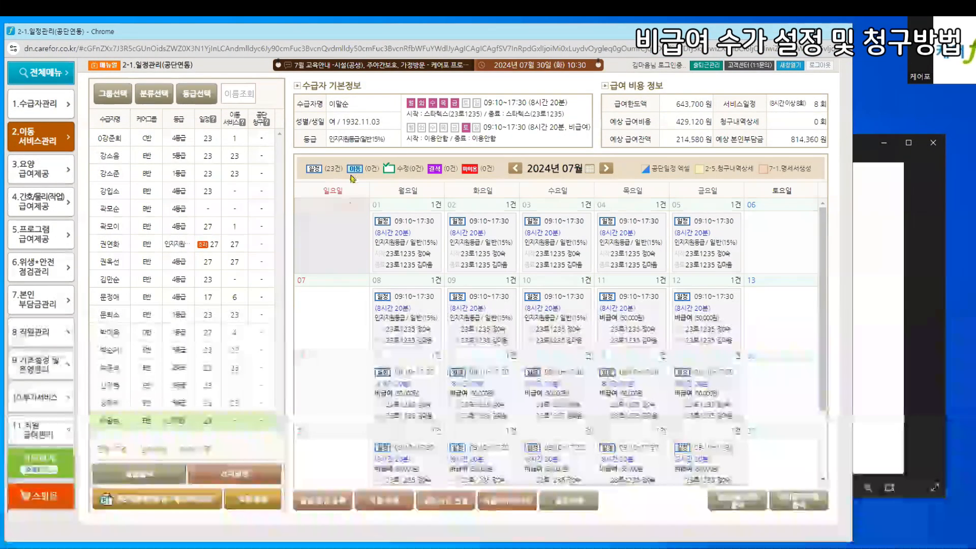
{"action": "left_click", "coordinate": [875, 355]}
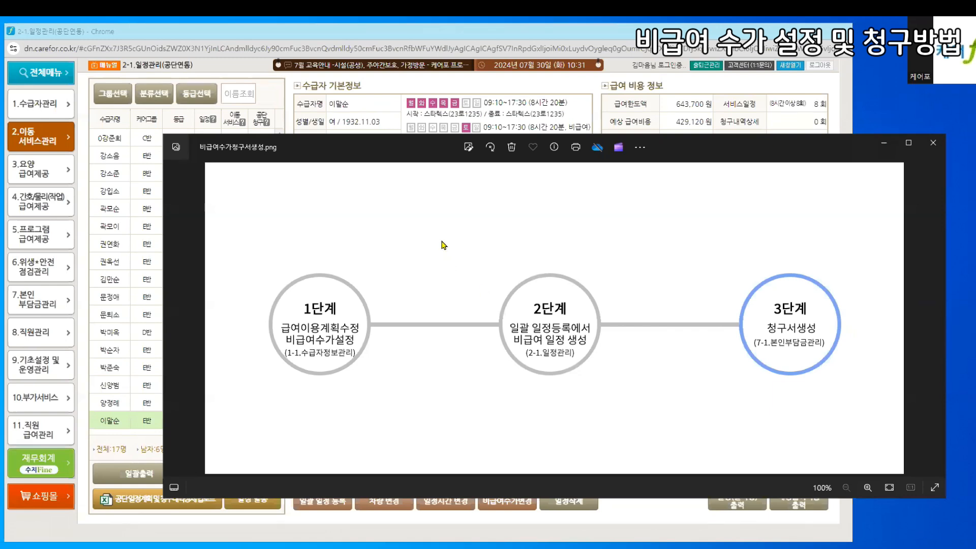
{"action": "left_click_drag", "start_coordinate": [372, 147], "coordinate": [392, 223]}
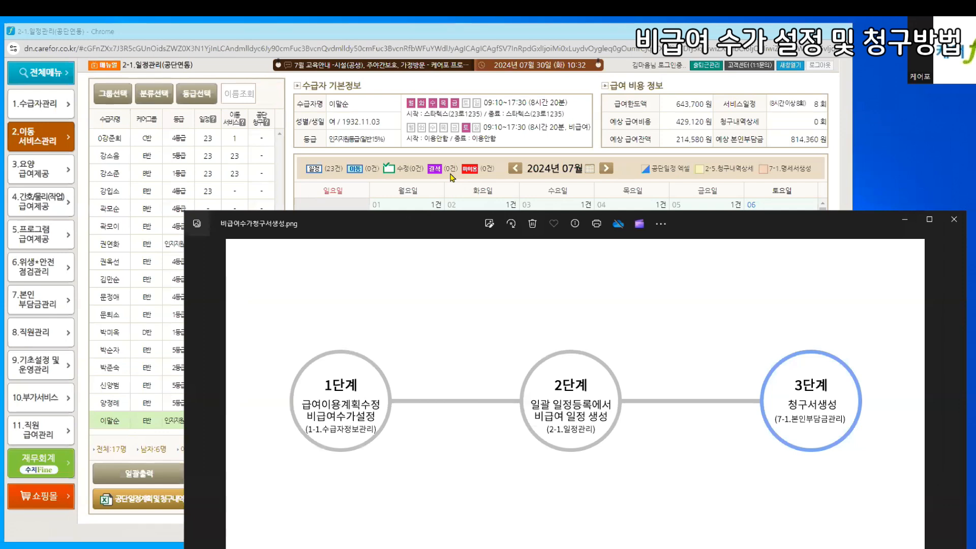
Review the July 2024 calendars of the row 3 and row 7 recipients, consulting the 비급여수가청구서생성.png diagram
{"action": "left_click", "coordinate": [213, 173]}
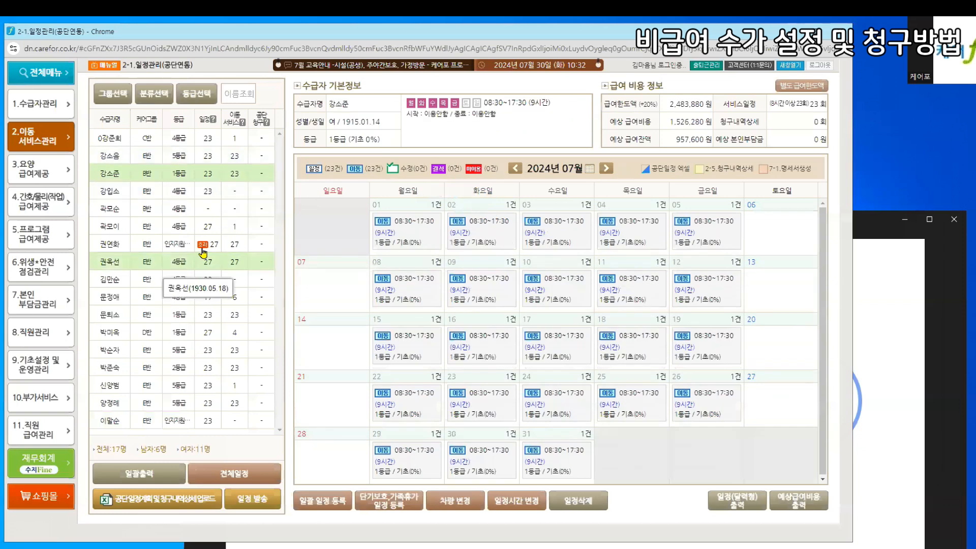
{"action": "left_click", "coordinate": [193, 244]}
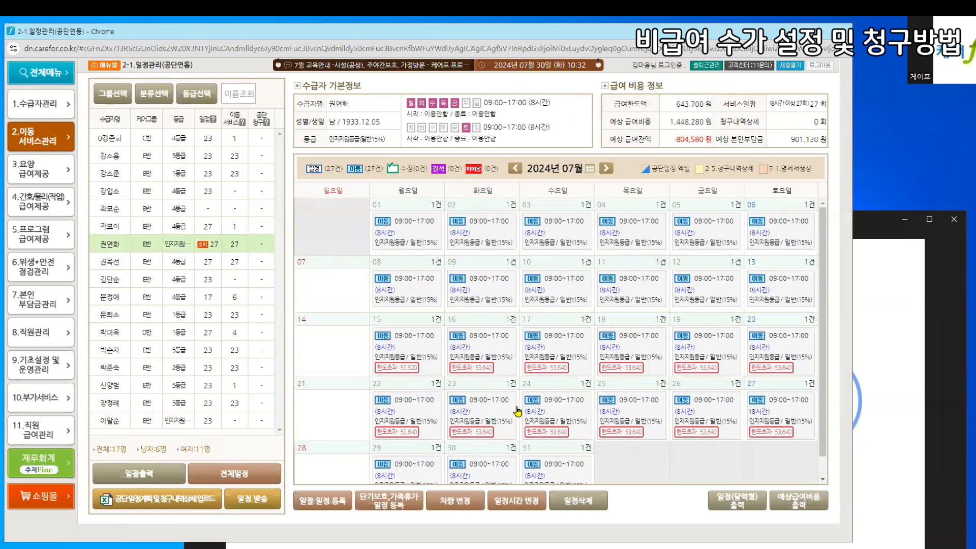
{"action": "scroll", "coordinate": [508, 436], "scroll_direction": "down", "scroll_amount": 1}
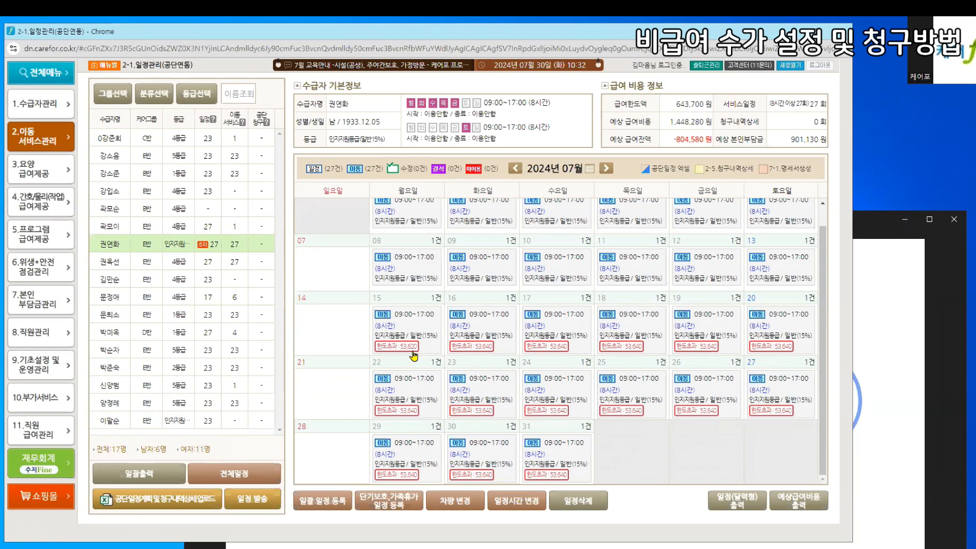
{"action": "left_click", "coordinate": [872, 391]}
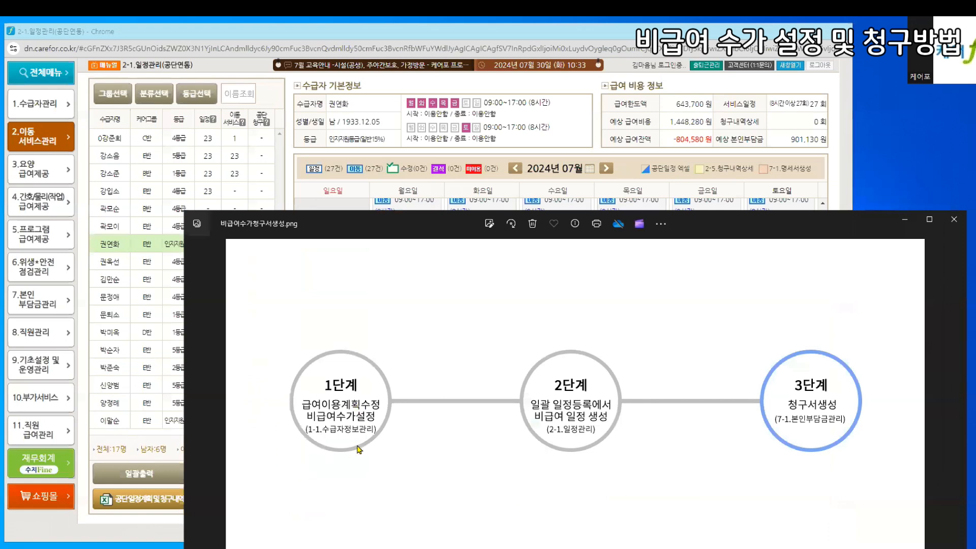
{"action": "left_click", "coordinate": [401, 148]}
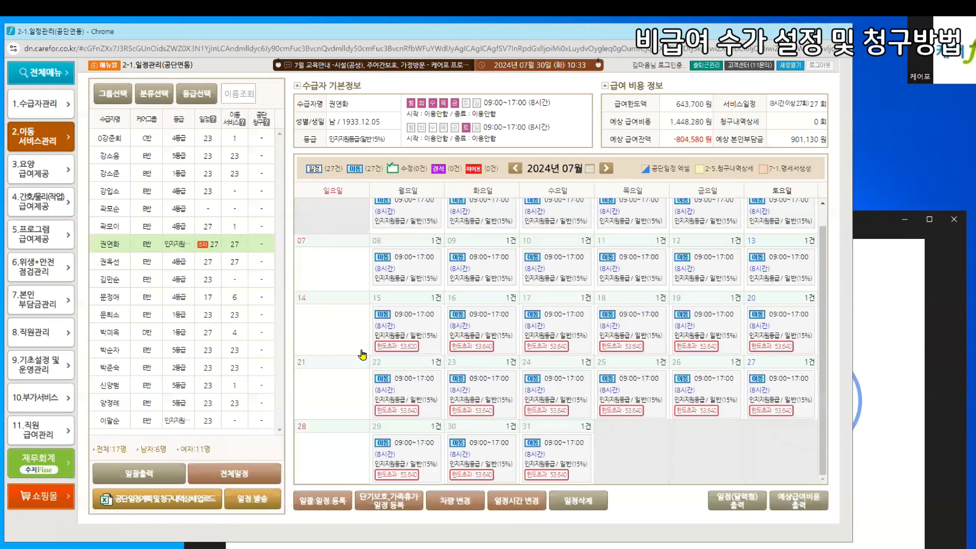
Delete the row 7 recipient's schedules from 2024.07.15 to 2024.07.31 and refer back to the process diagram
{"action": "left_click", "coordinate": [571, 501]}
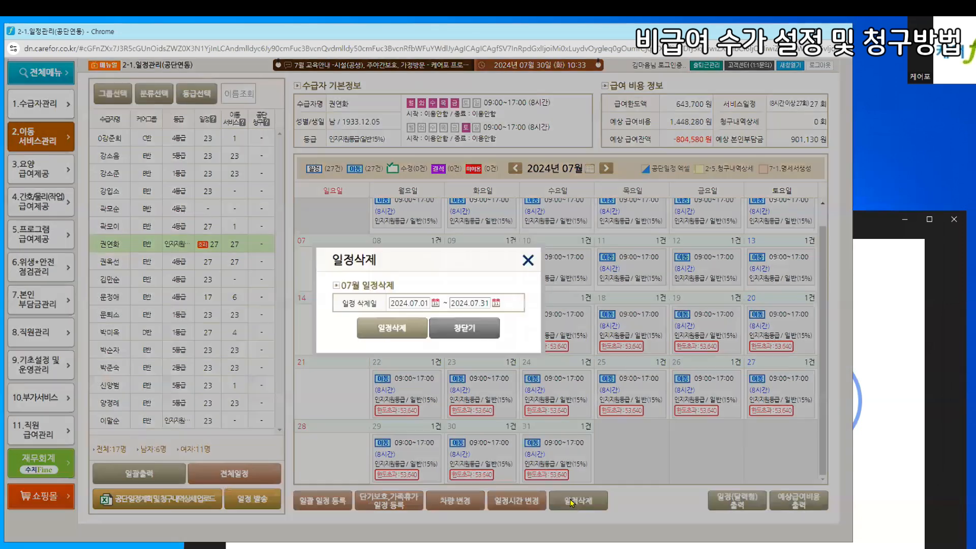
{"action": "left_click", "coordinate": [399, 303]}
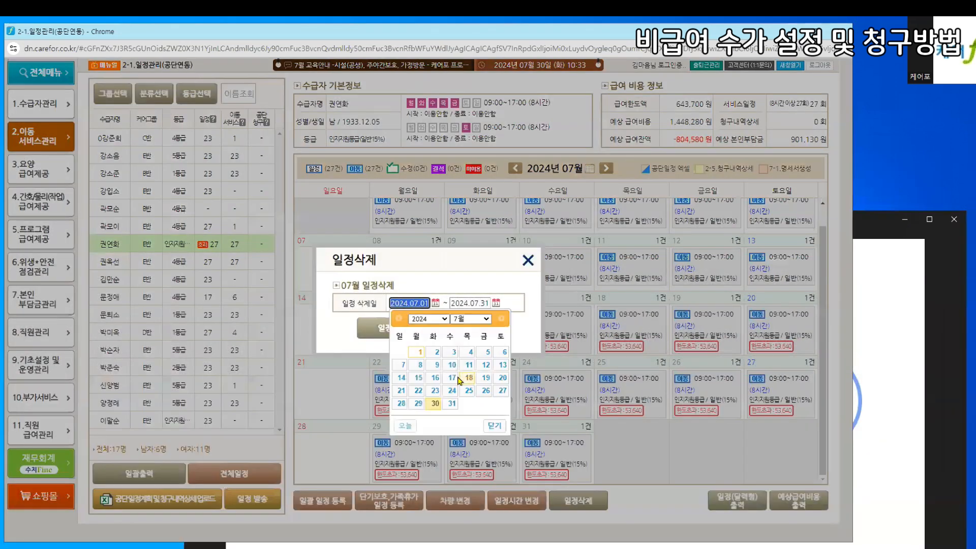
{"action": "left_click", "coordinate": [419, 377]}
{"action": "left_click", "coordinate": [400, 334]}
{"action": "left_click", "coordinate": [481, 109]}
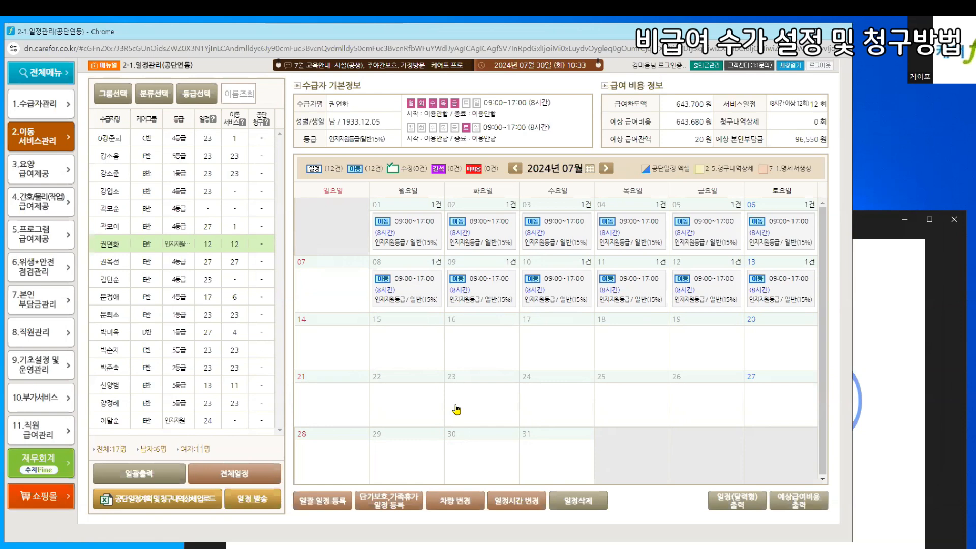
{"action": "left_click", "coordinate": [883, 415]}
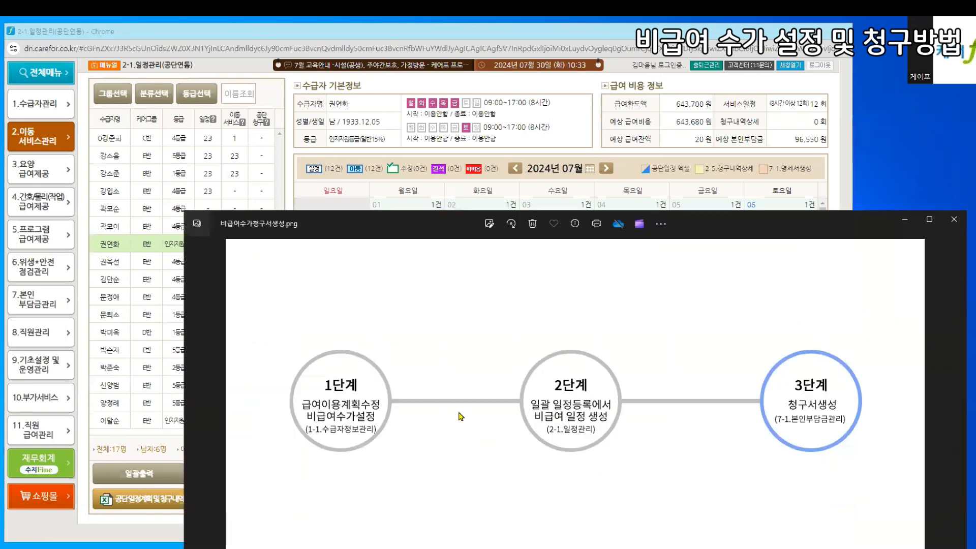
{"action": "left_click", "coordinate": [431, 136]}
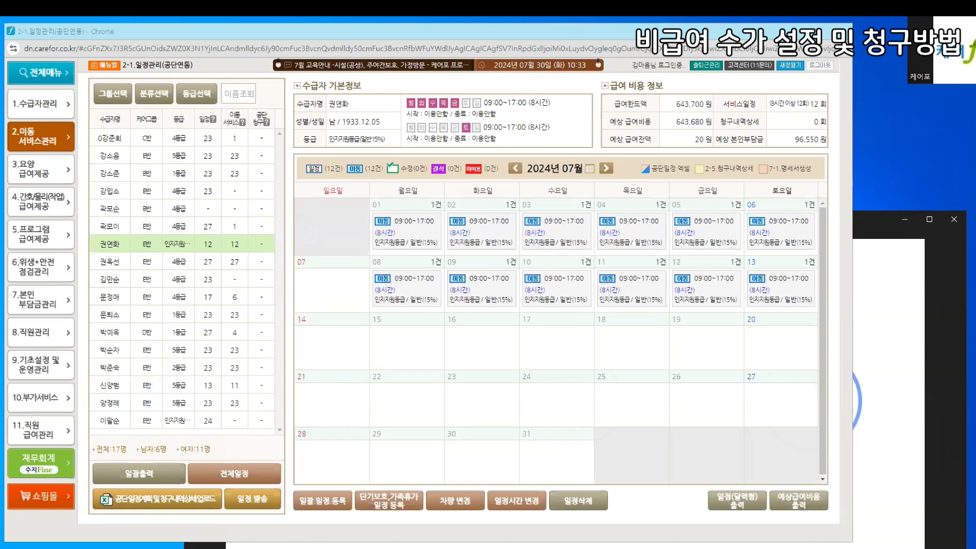
Check the 월한도액 setting in the same recipient's 식사/간식 계획, close it without saving, and return to 2-1.일정관리
{"action": "left_click", "coordinate": [44, 103]}
{"action": "left_click", "coordinate": [145, 111]}
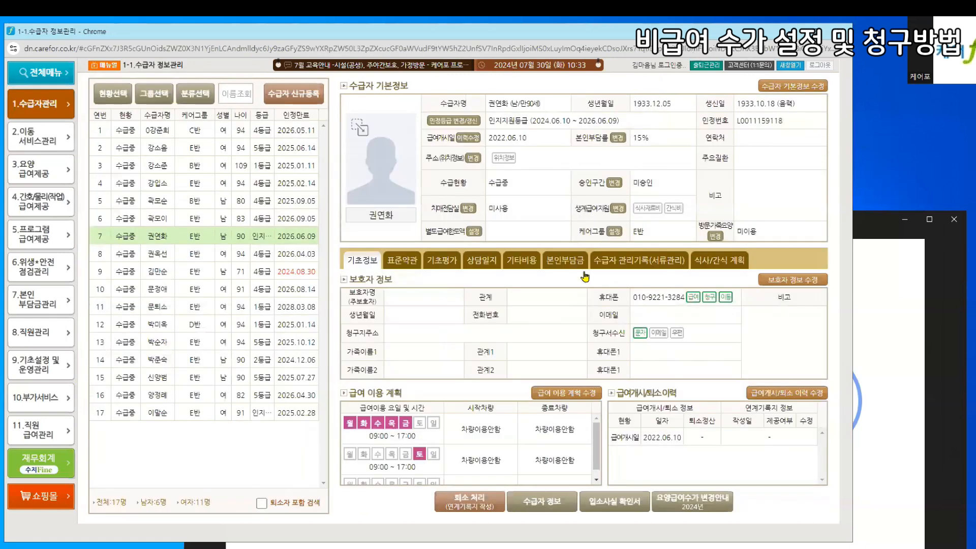
{"action": "left_click", "coordinate": [709, 262]}
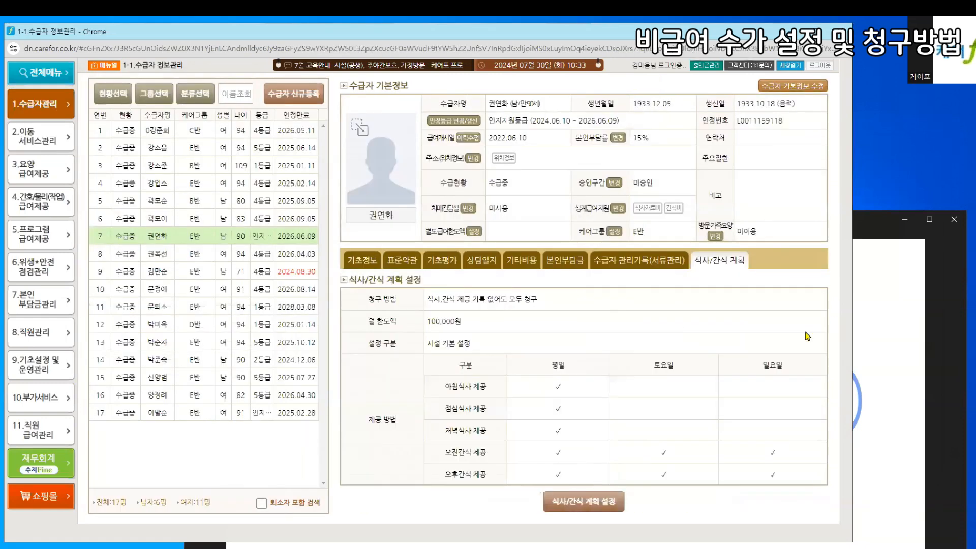
{"action": "left_click", "coordinate": [588, 501]}
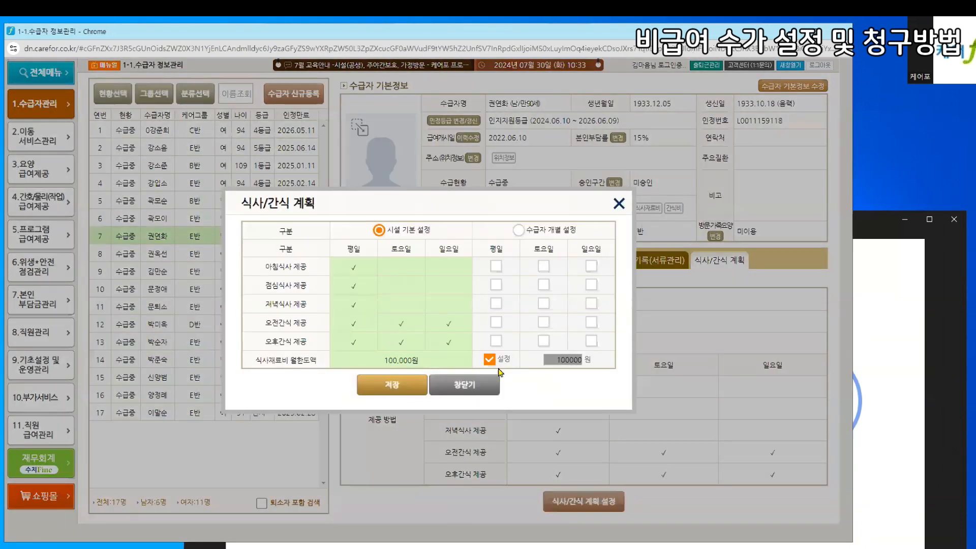
{"action": "left_click", "coordinate": [464, 395]}
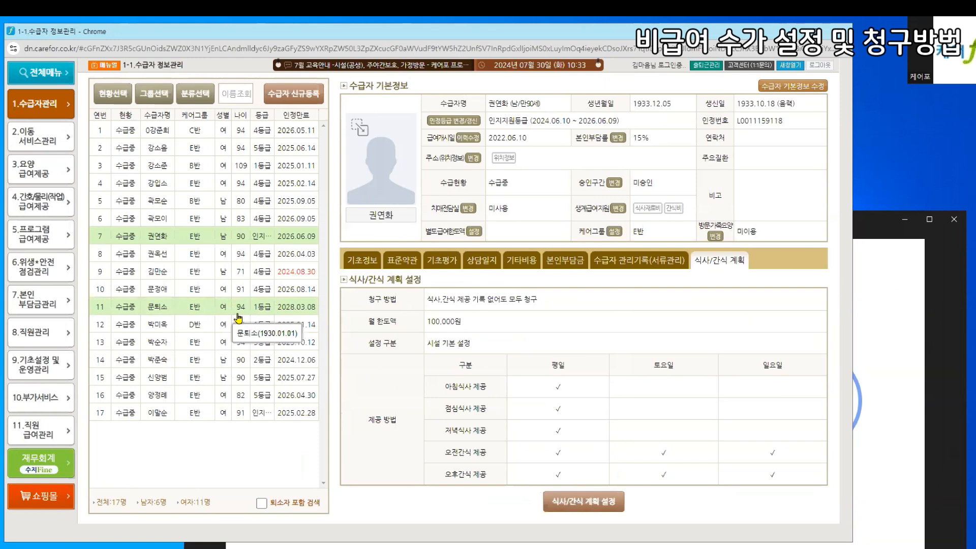
{"action": "left_click", "coordinate": [51, 141]}
{"action": "left_click", "coordinate": [146, 107]}
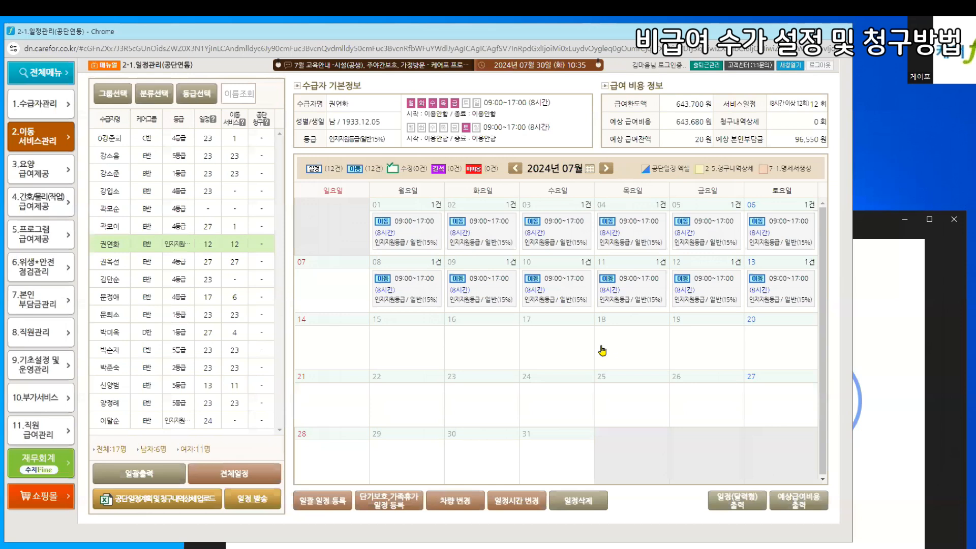
In 1-1.수급자 정보관리, filter the recipient list by 기초 and open the row 3 recipient
{"action": "left_click", "coordinate": [102, 105]}
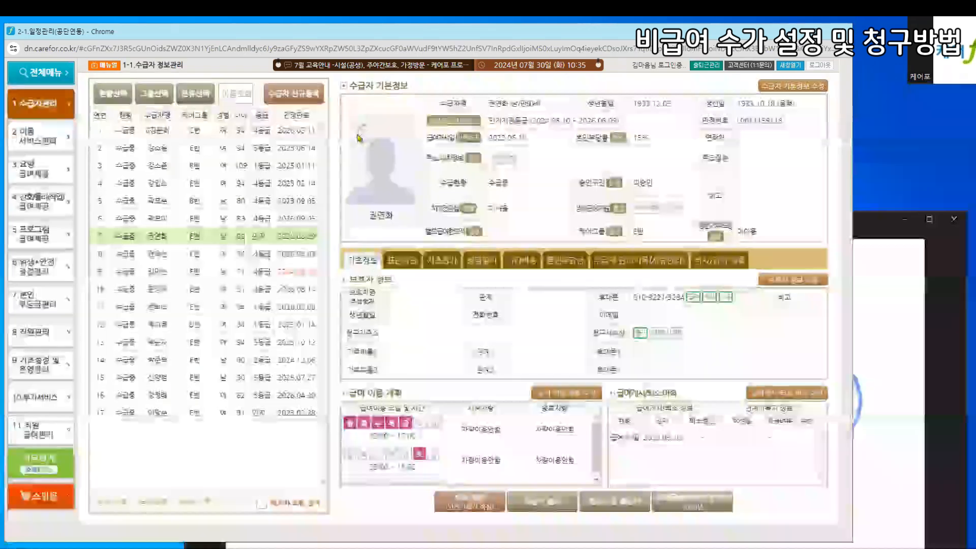
{"action": "left_click", "coordinate": [182, 94]}
{"action": "left_click", "coordinate": [222, 252]}
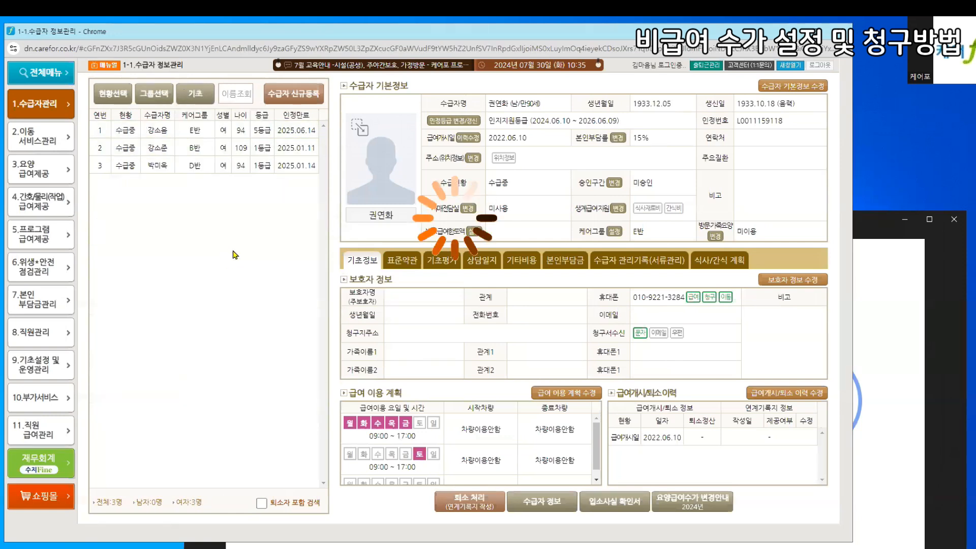
{"action": "left_click", "coordinate": [248, 166]}
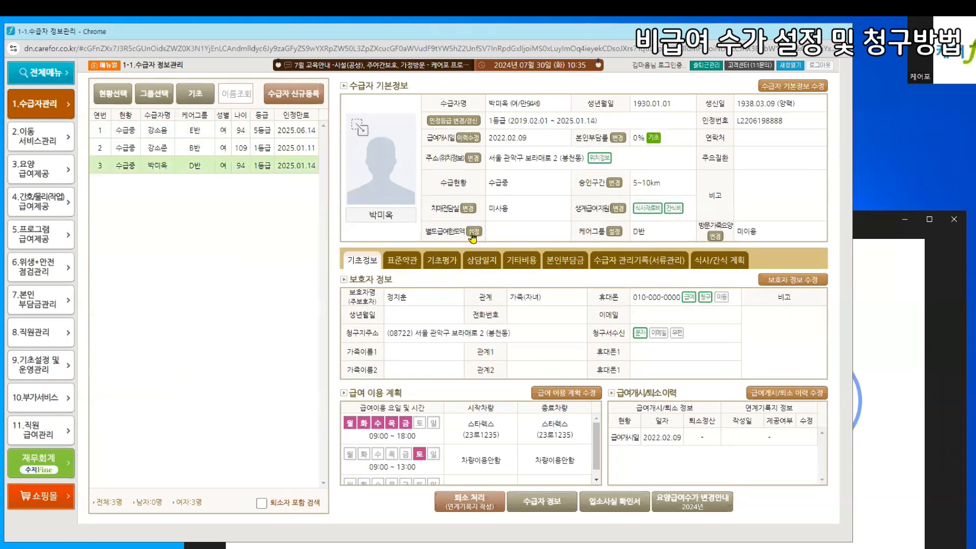
Try enabling 별도 급여한도액 사용 in the recipient's 별도 급여한도액 설정, closing the form without saving
{"action": "left_click", "coordinate": [474, 232]}
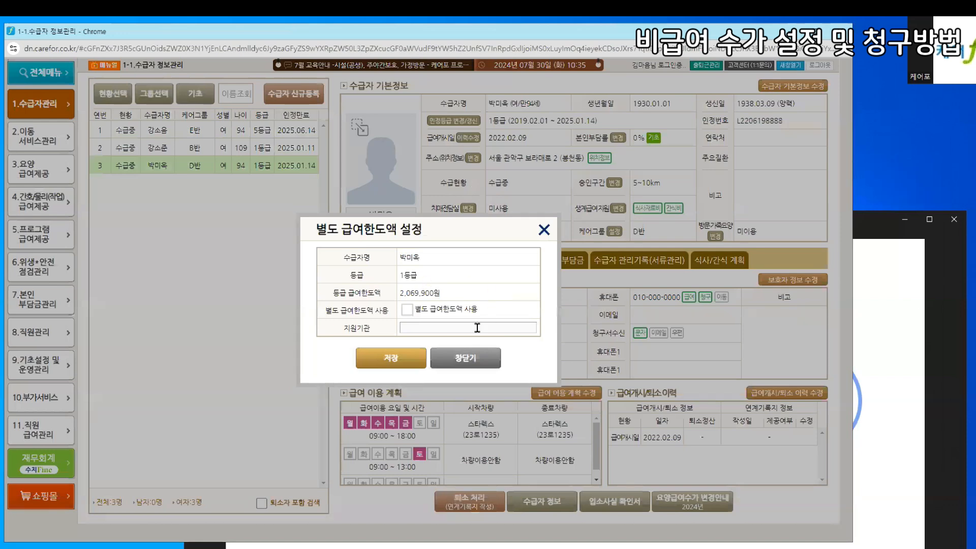
{"action": "left_click", "coordinate": [407, 310]}
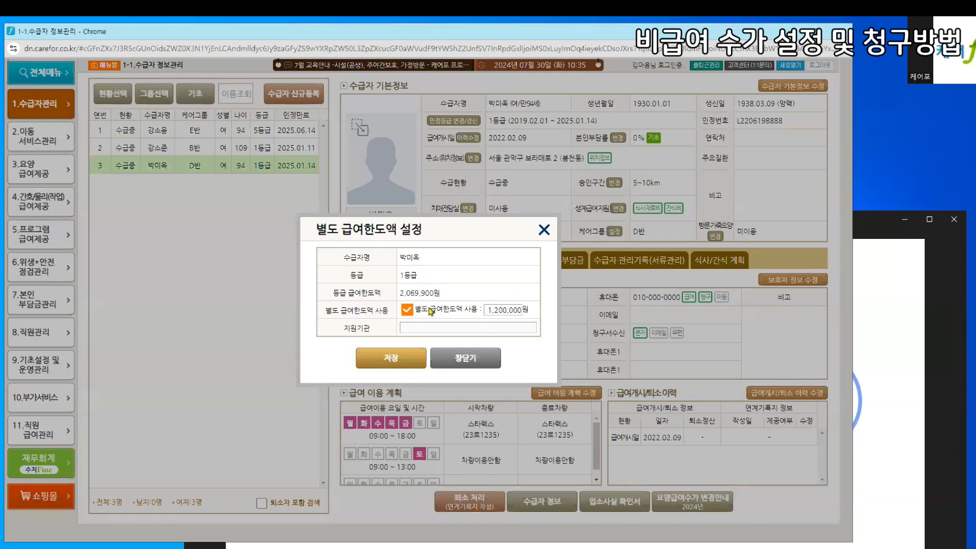
{"action": "left_click", "coordinate": [508, 313]}
{"action": "left_click", "coordinate": [481, 364]}
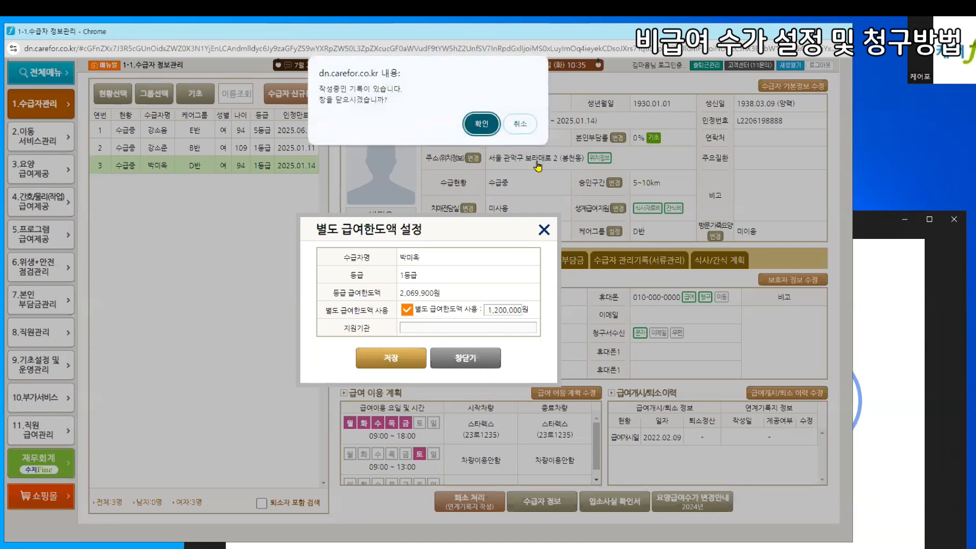
{"action": "left_click", "coordinate": [480, 126]}
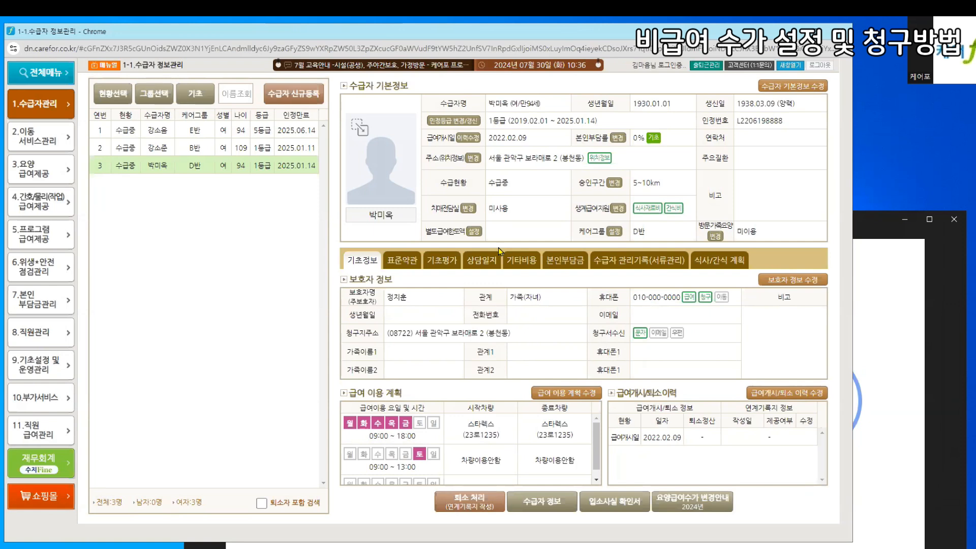
Return to 2-1.일정관리 and review the row 17 recipient's 비급여 entries through the end of July 2024
{"action": "left_click", "coordinate": [63, 144]}
{"action": "left_click", "coordinate": [175, 107]}
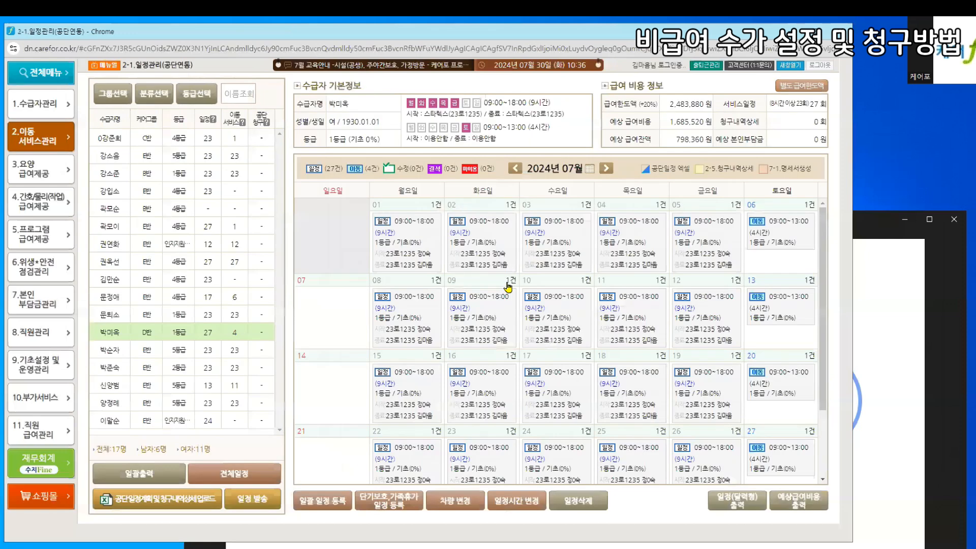
{"action": "left_click", "coordinate": [244, 420]}
{"action": "scroll", "coordinate": [579, 362], "scroll_direction": "down", "scroll_amount": 1}
{"action": "scroll", "coordinate": [580, 361], "scroll_direction": "down", "scroll_amount": 1}
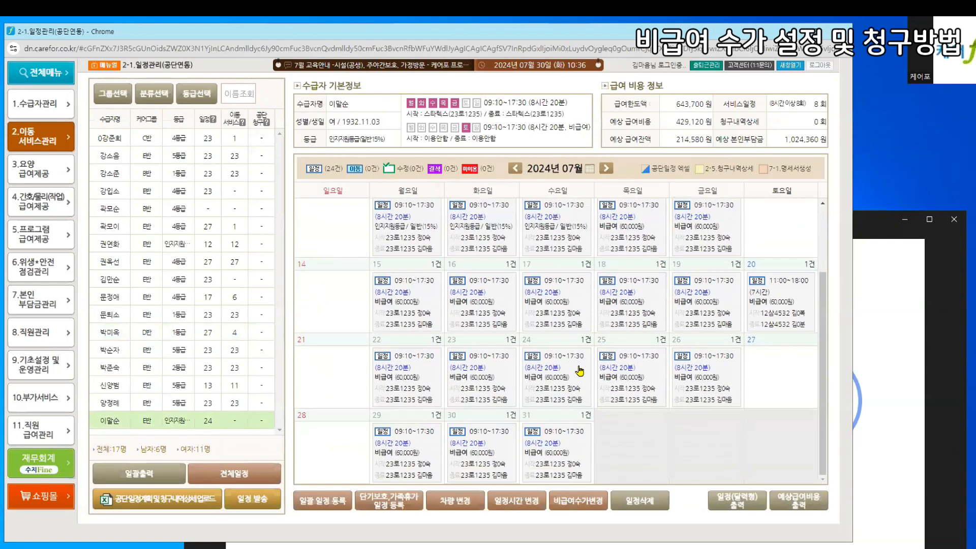